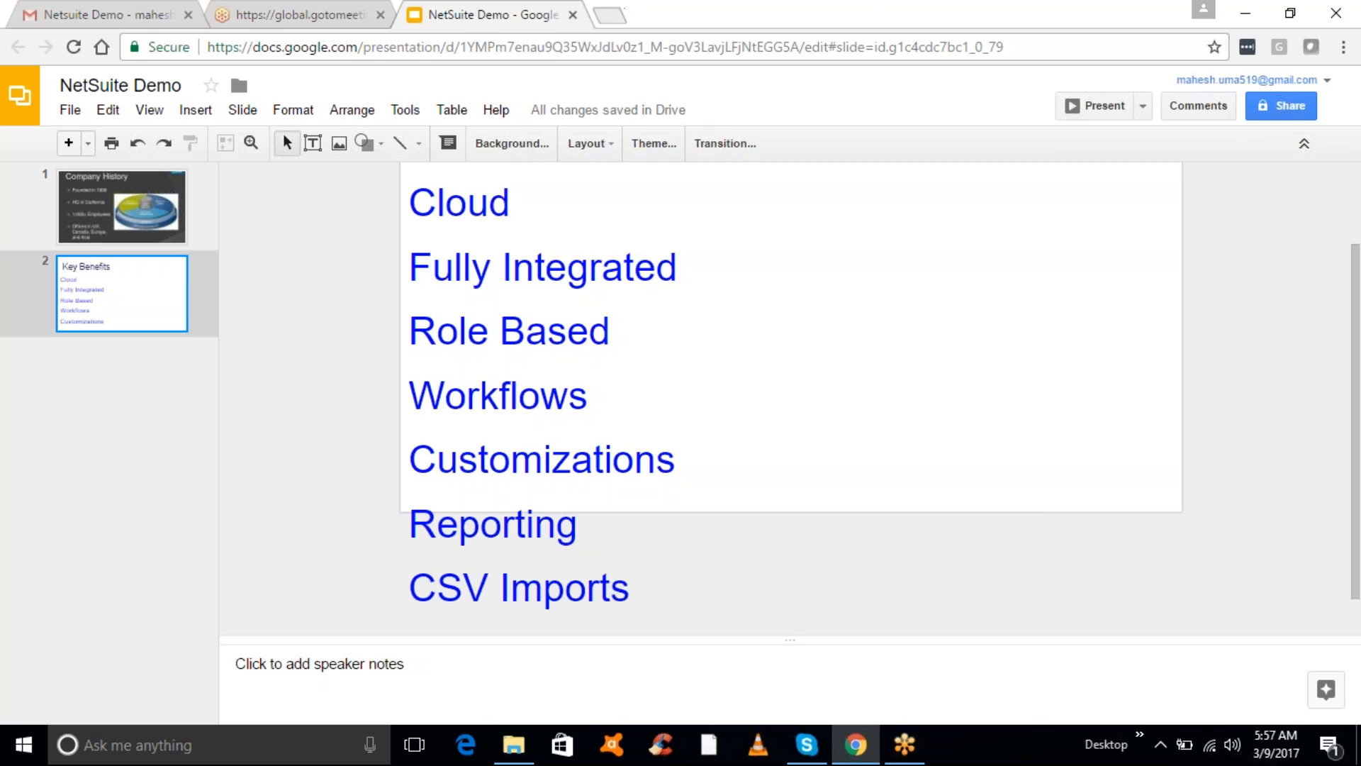
- Open a new blank browser tab beside the NetSuite Demo Slides deck
left_click(611, 15)
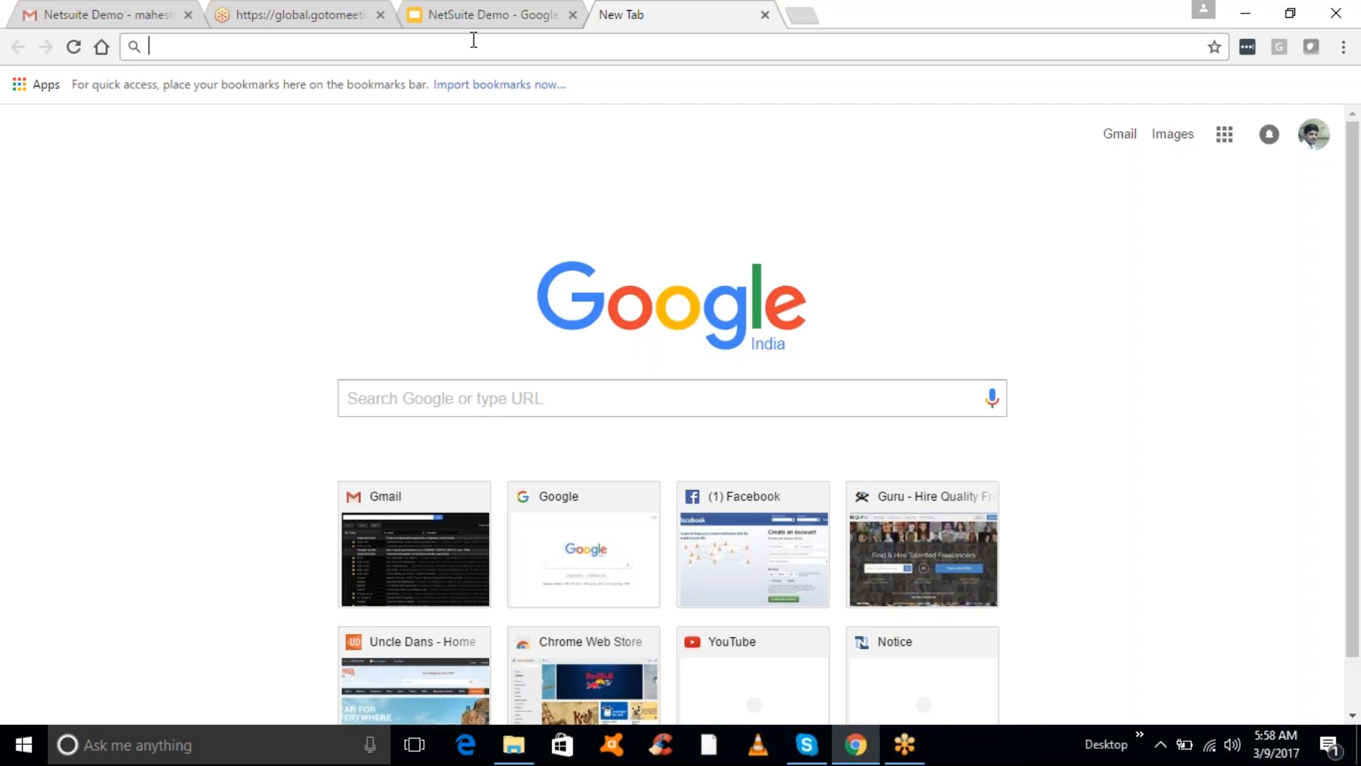
- Search Google for 'netsuite sandbox' and open the 'NetSuite - Customer Login' result
type("google.com")
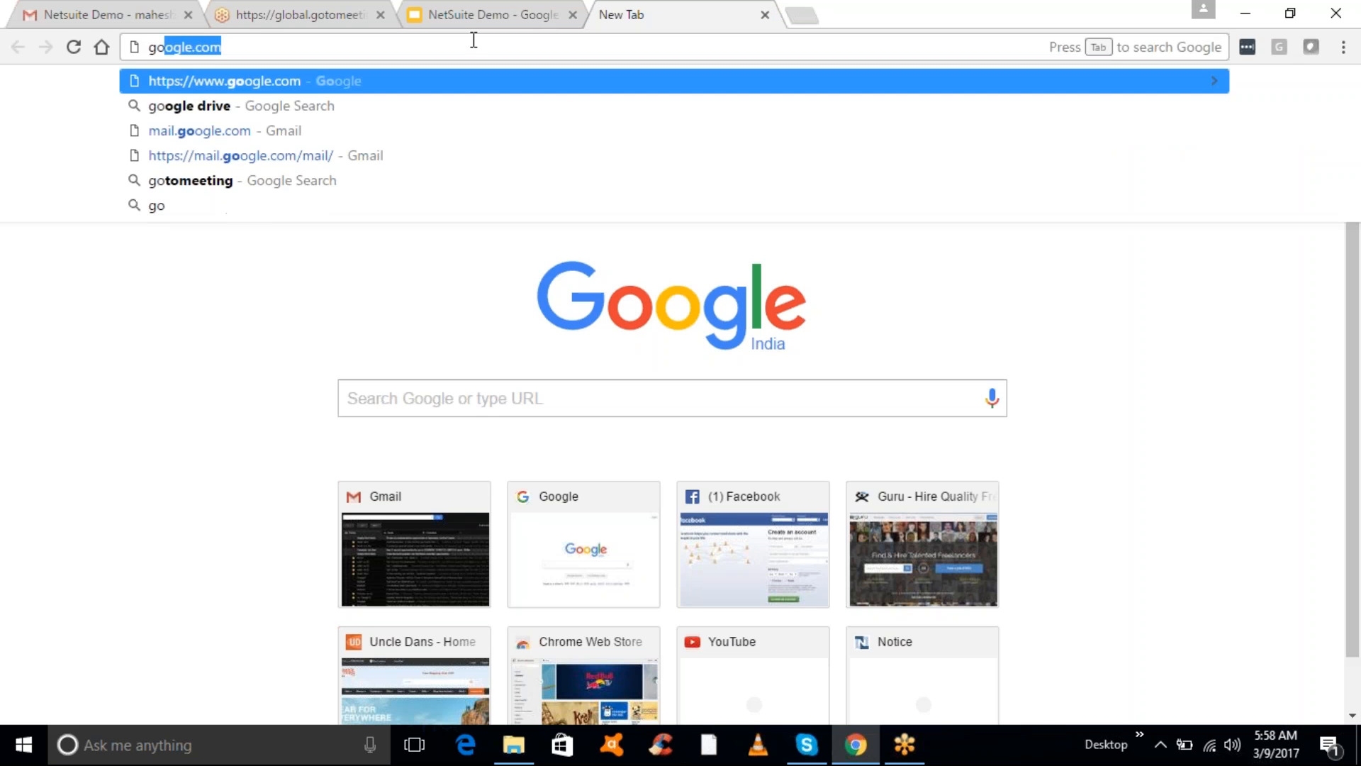
key("Return")
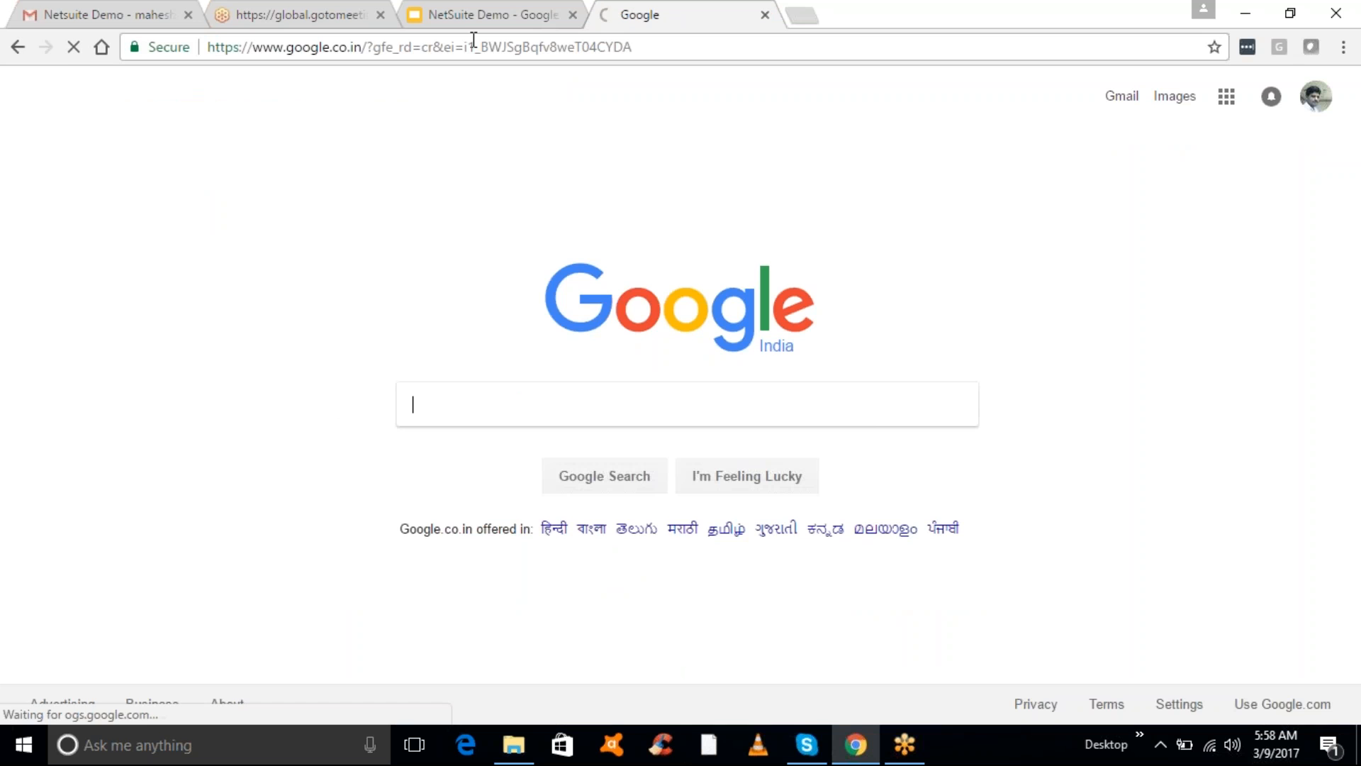
type("netsuite")
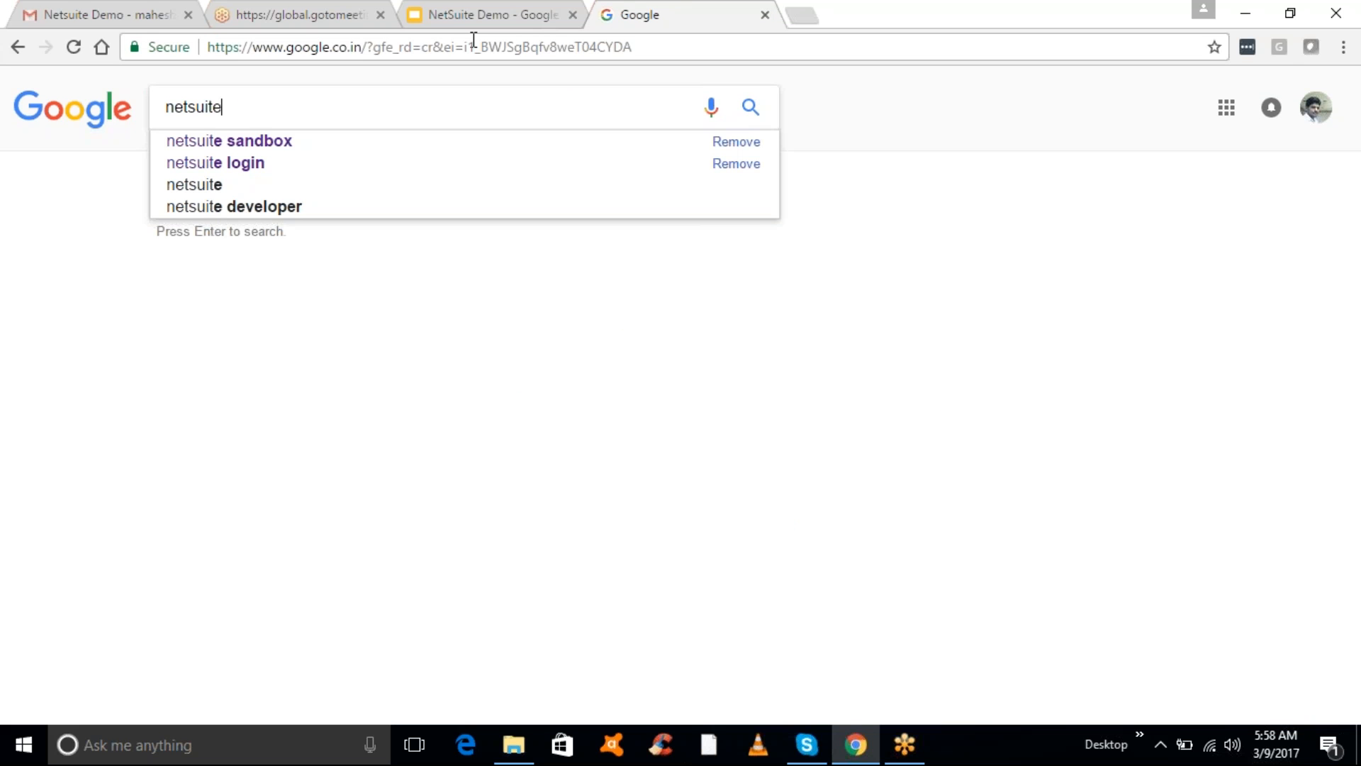
key("Down")
key("Return")
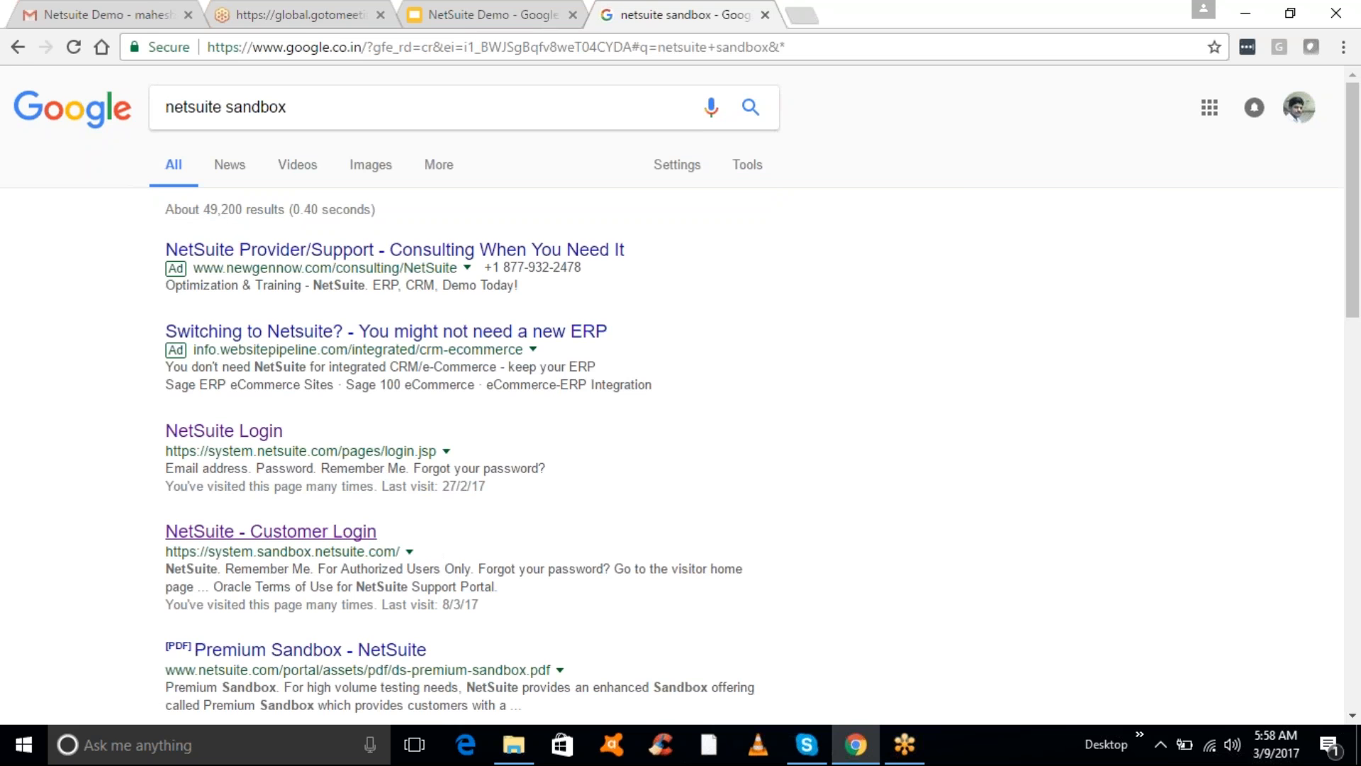
left_click(348, 537)
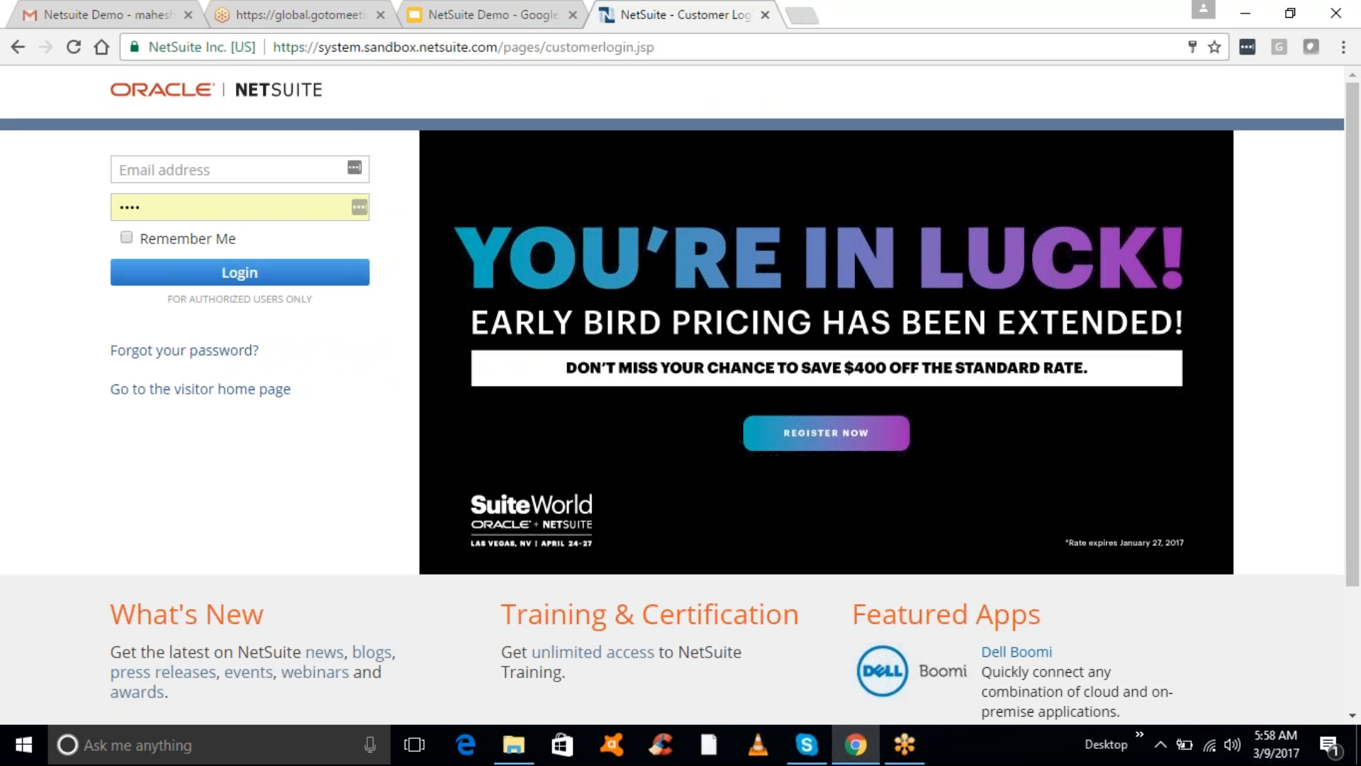
- Sign in to the NetSuite sandbox with the account e-mail and password
left_click(194, 177)
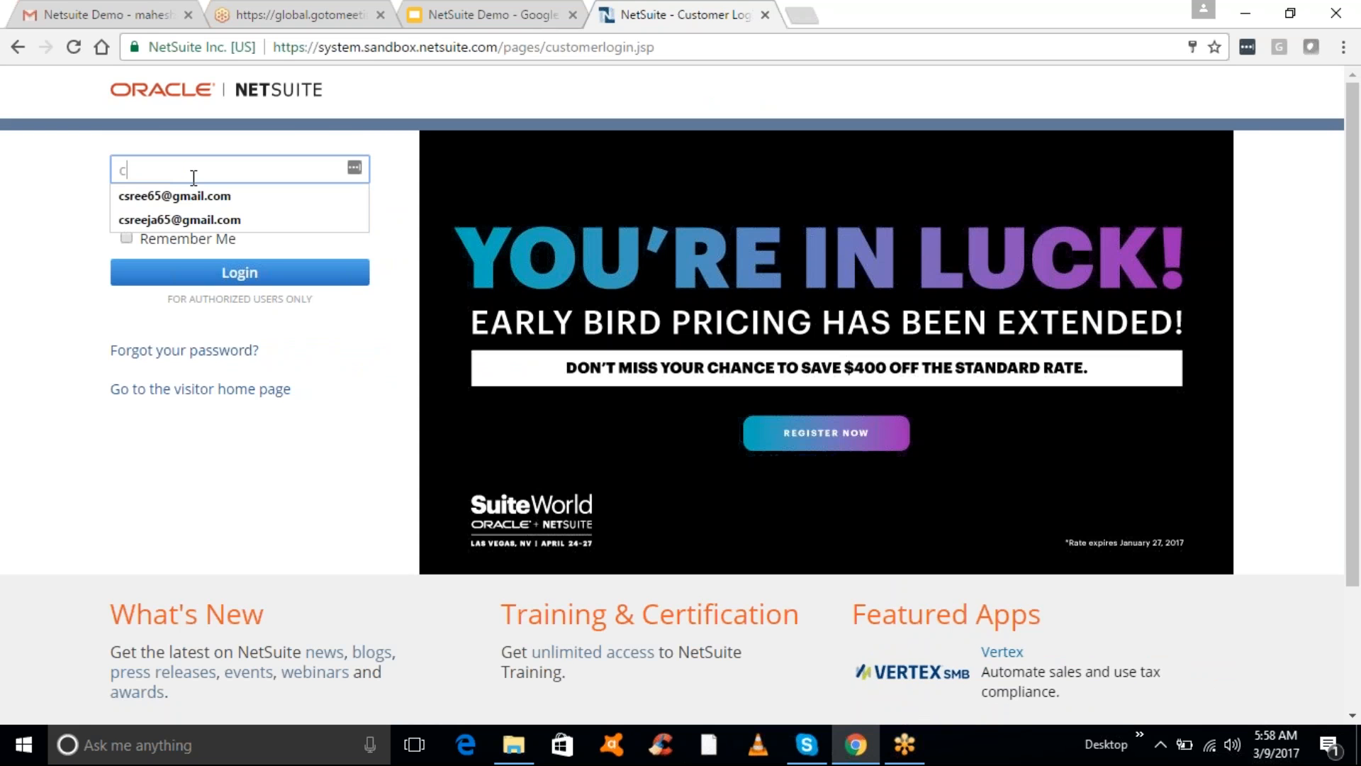
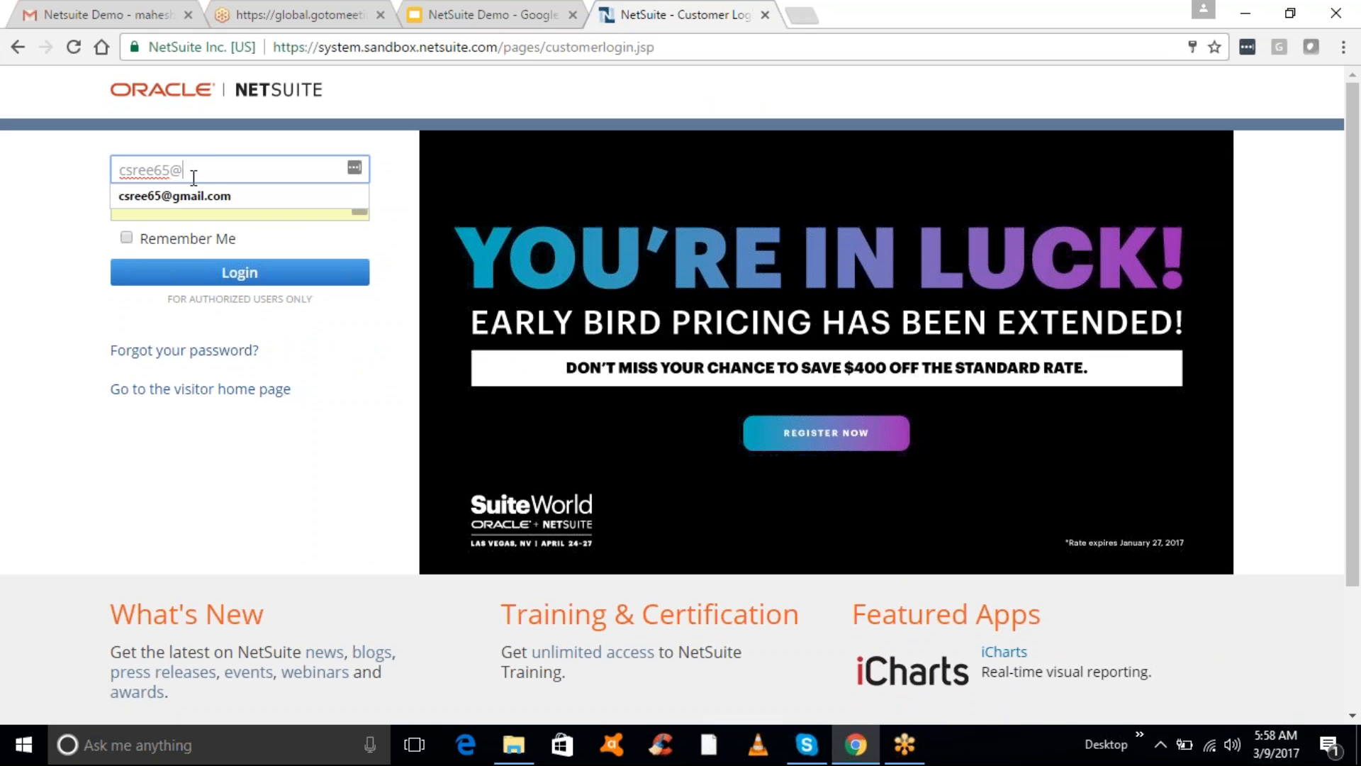
key("Tab")
type("••••••••")
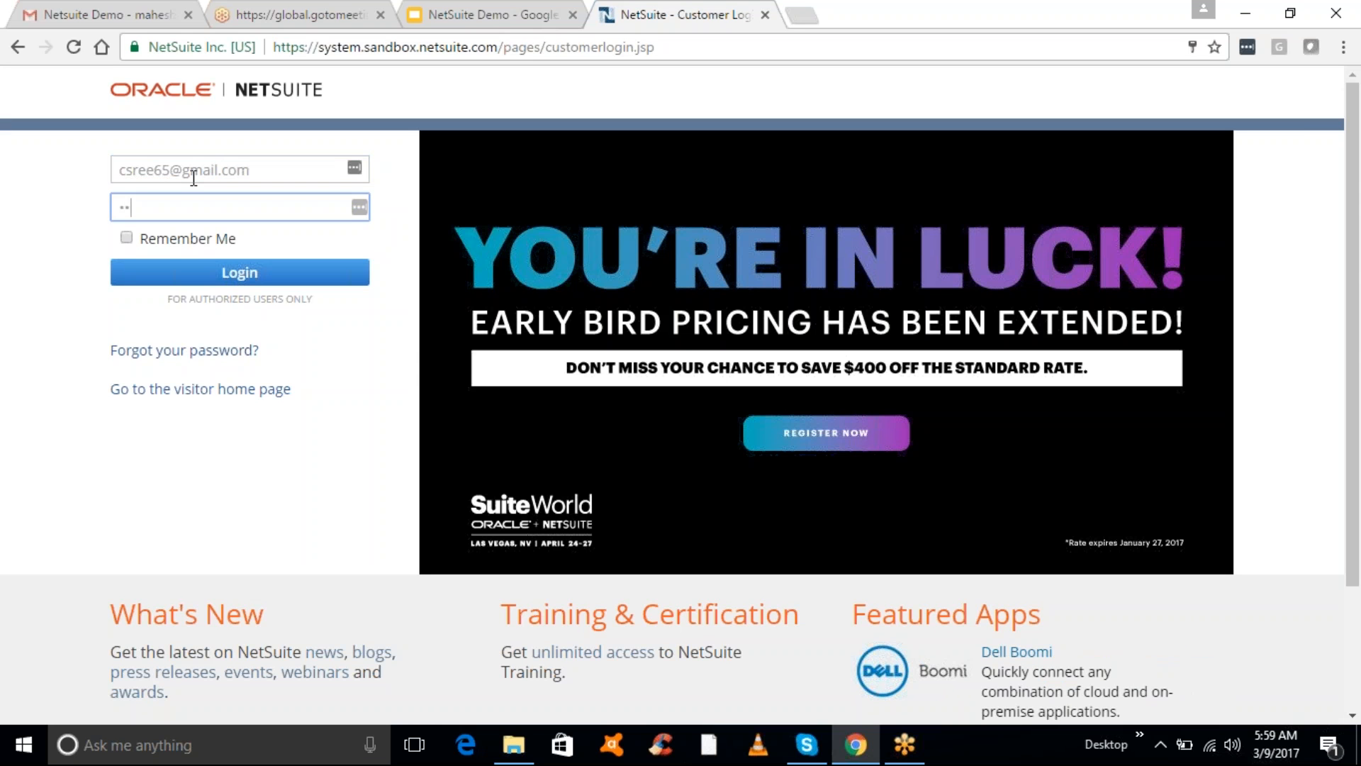
type("••••")
left_click(257, 275)
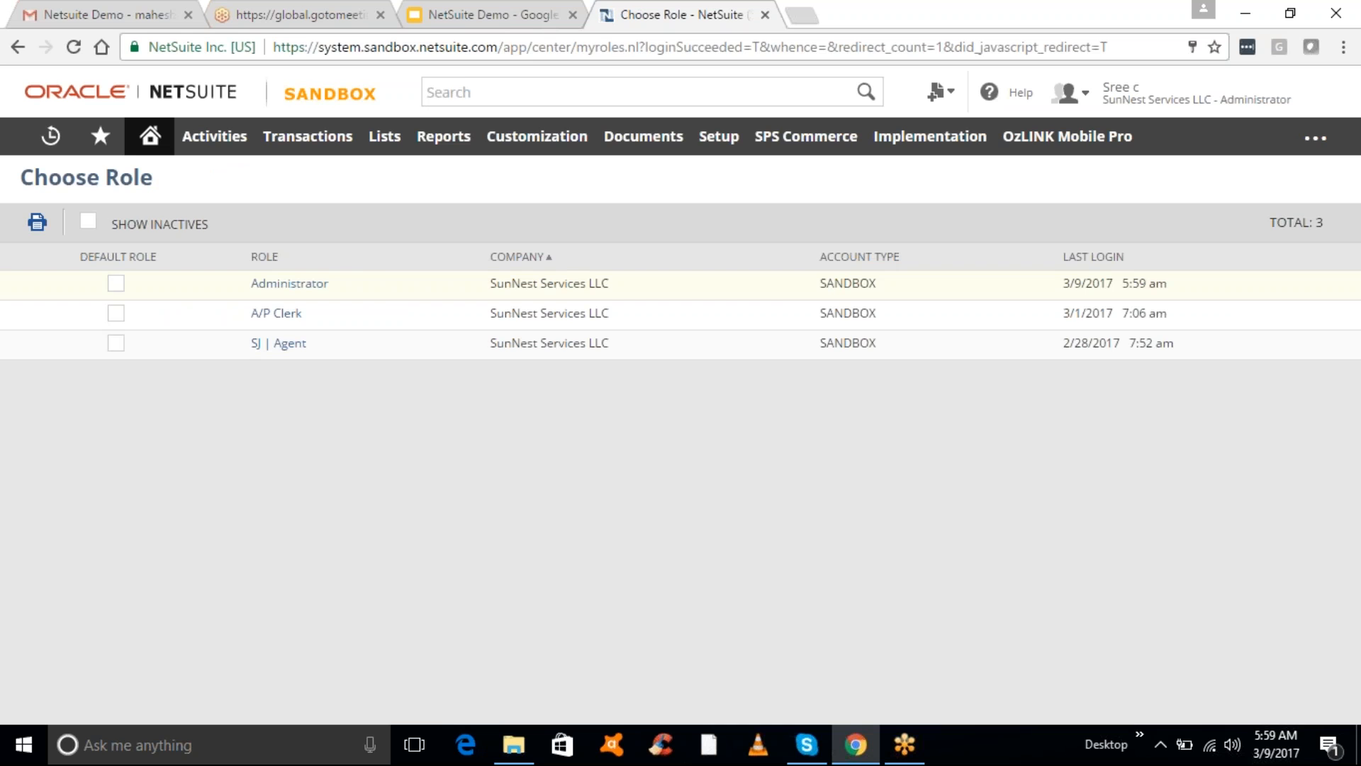
- Enter SunNest Services LLC as Administrator, glancing at the Slides tab before returning
left_click(276, 287)
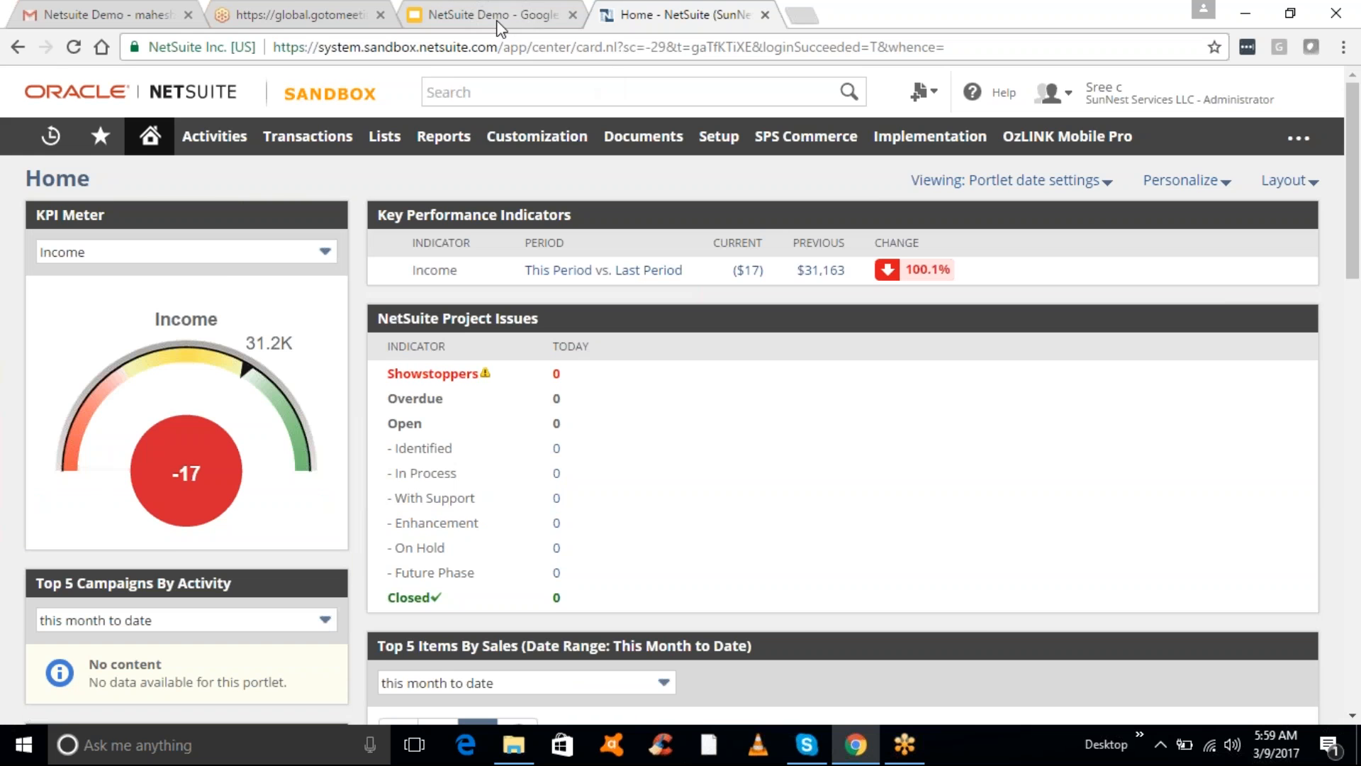
left_click(488, 21)
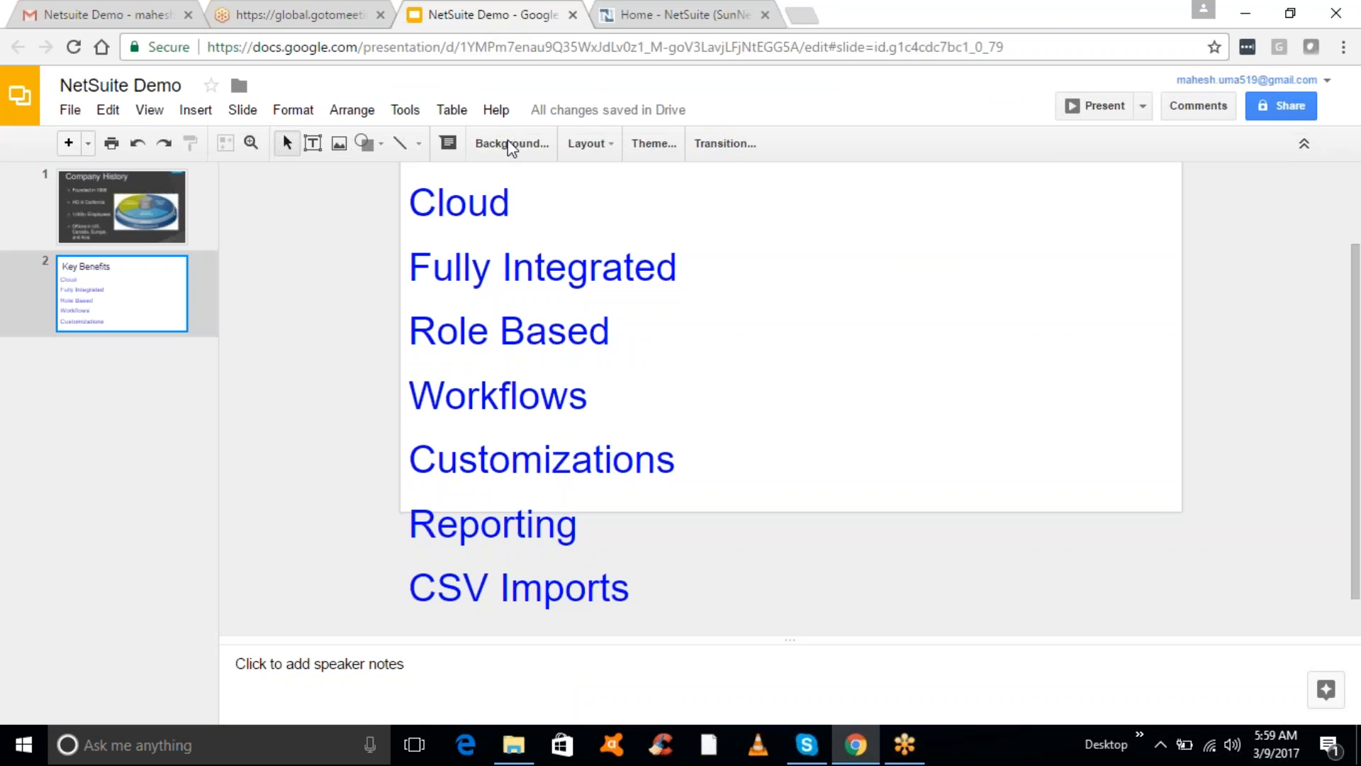
left_click(511, 205)
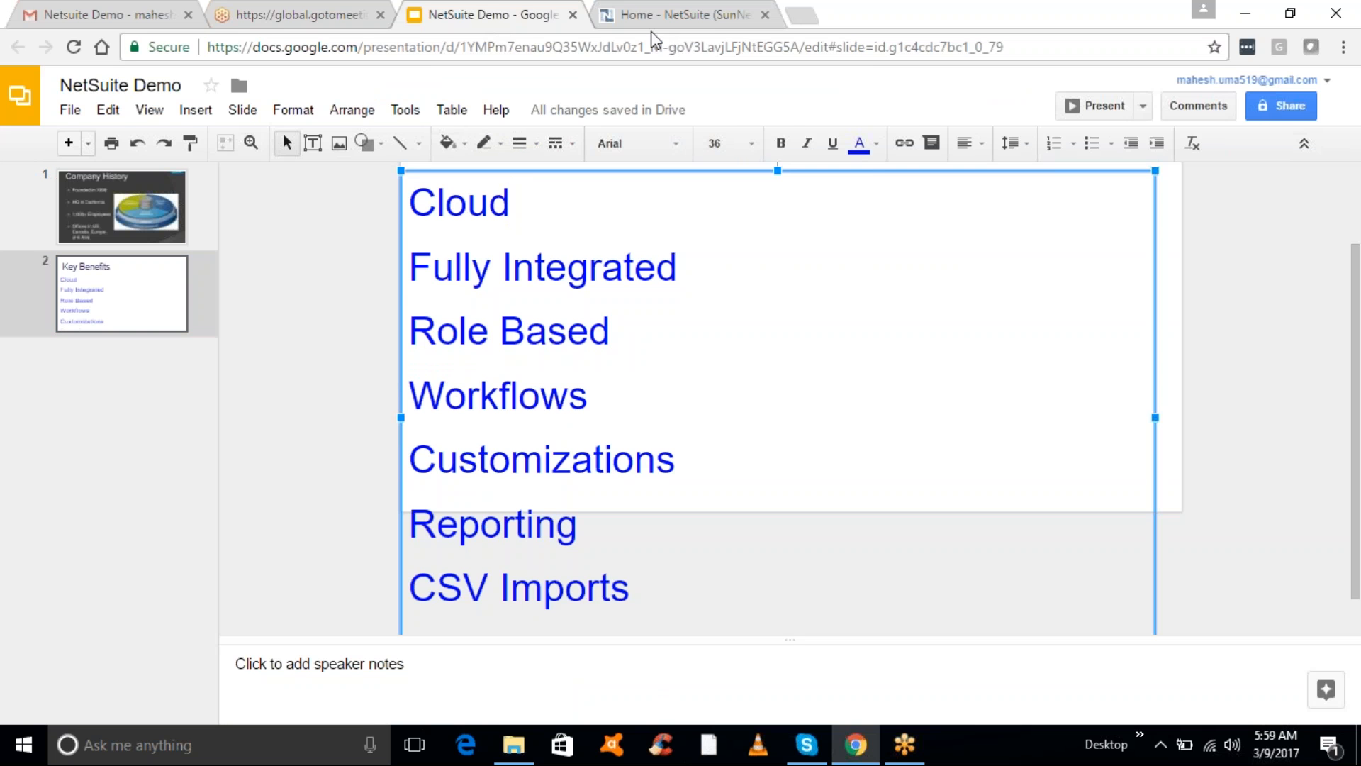
left_click(638, 17)
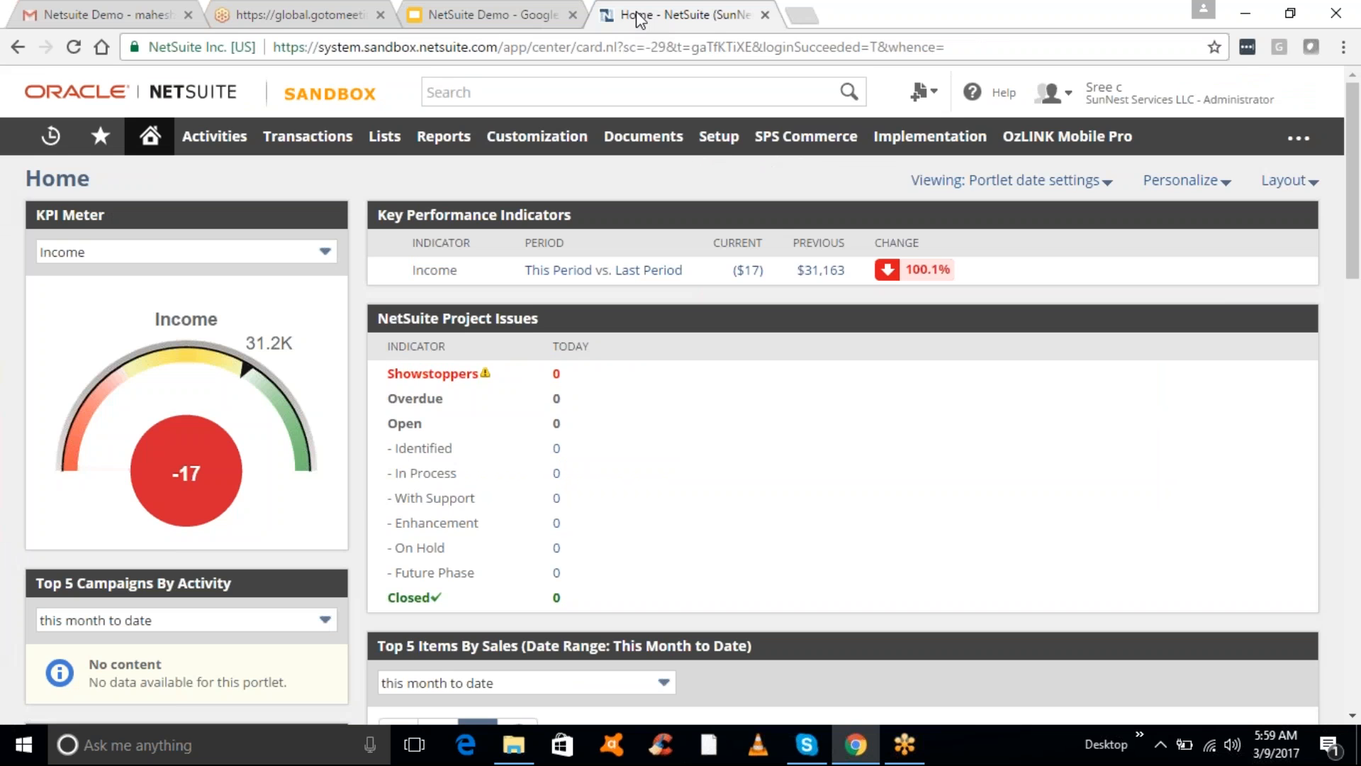
mouse_move(392, 136)
- Open a new sales order through Transactions > Sales > Enter Sales Orders
mouse_move(326, 141)
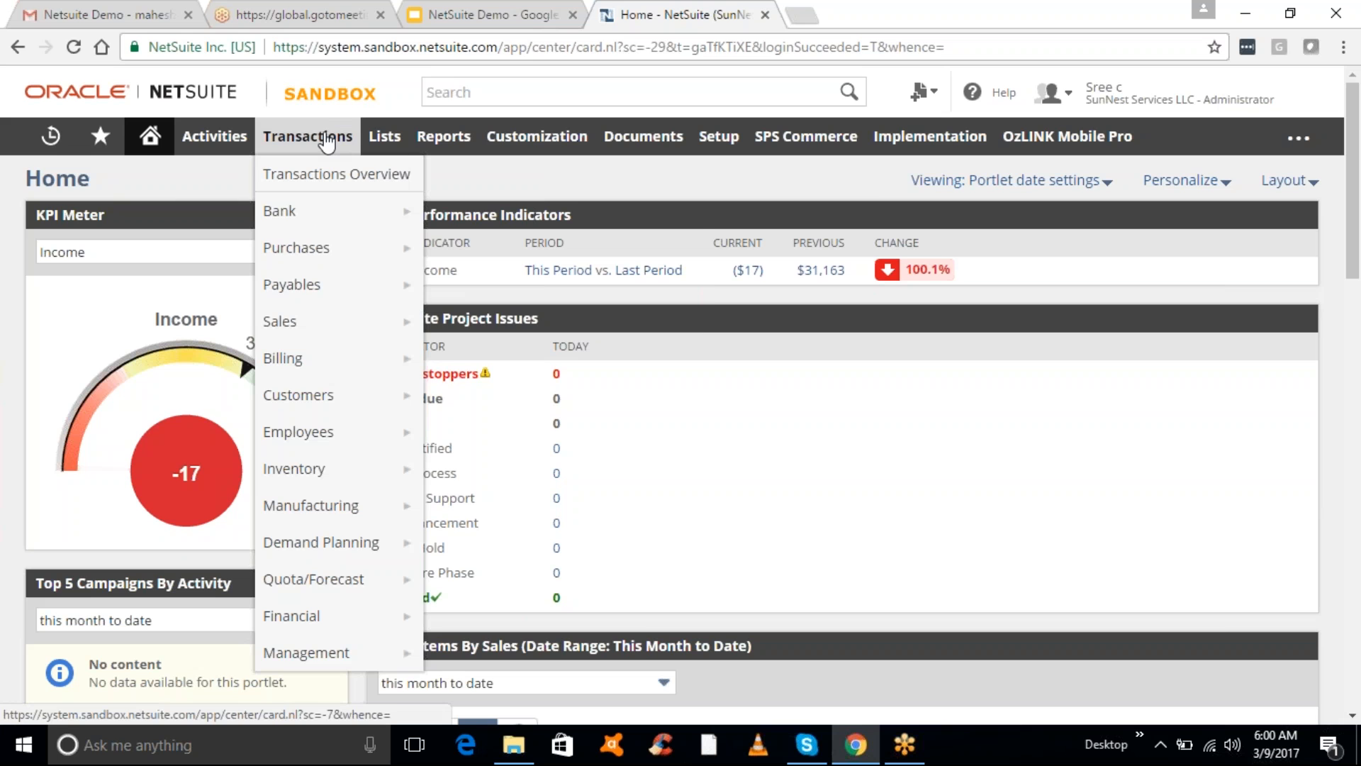
mouse_move(367, 339)
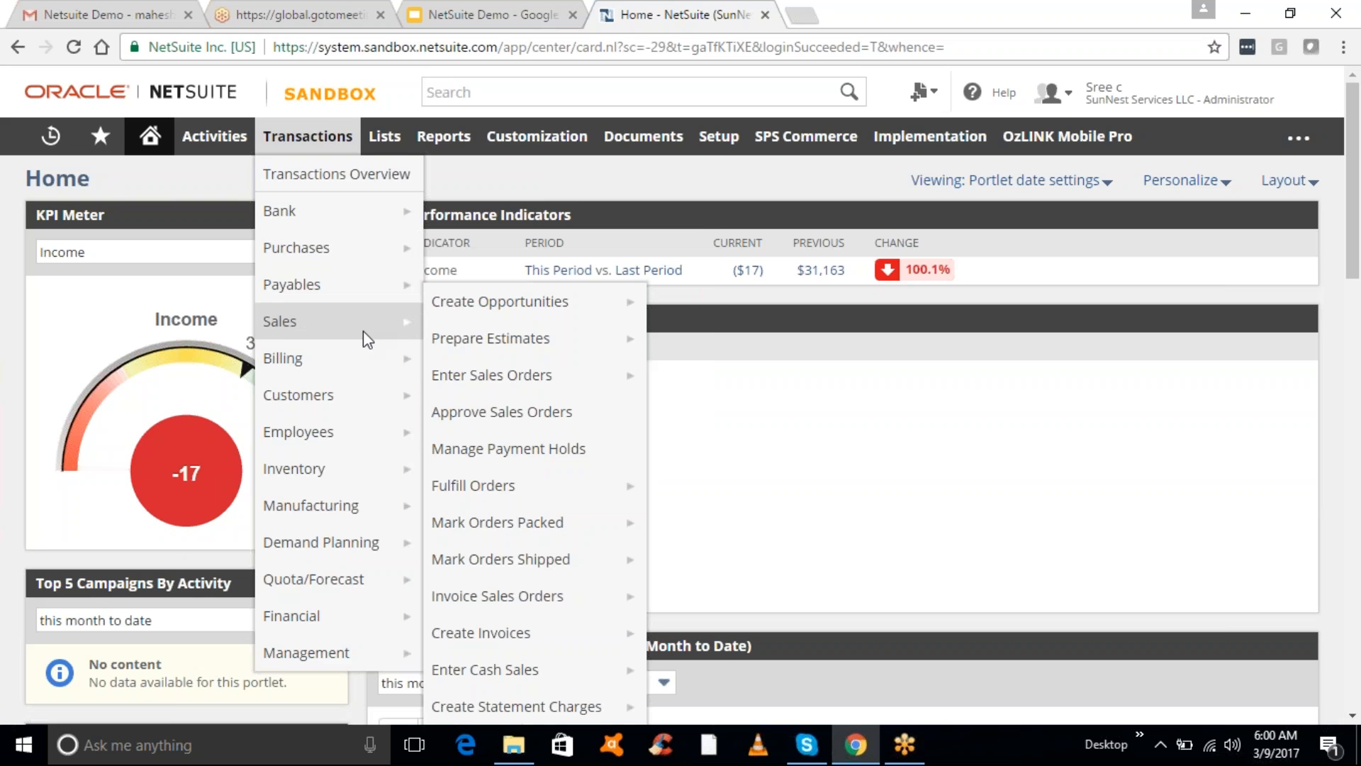
mouse_move(498, 389)
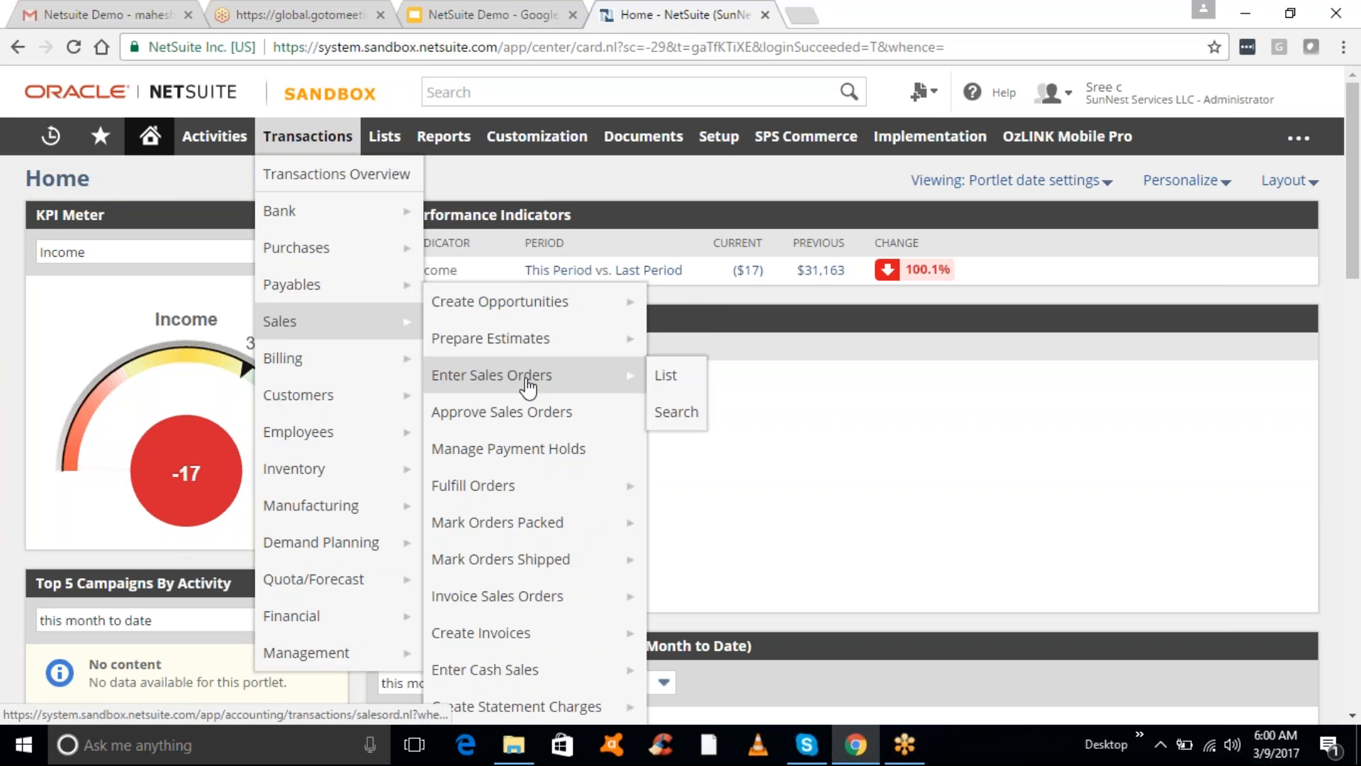
left_click(577, 387)
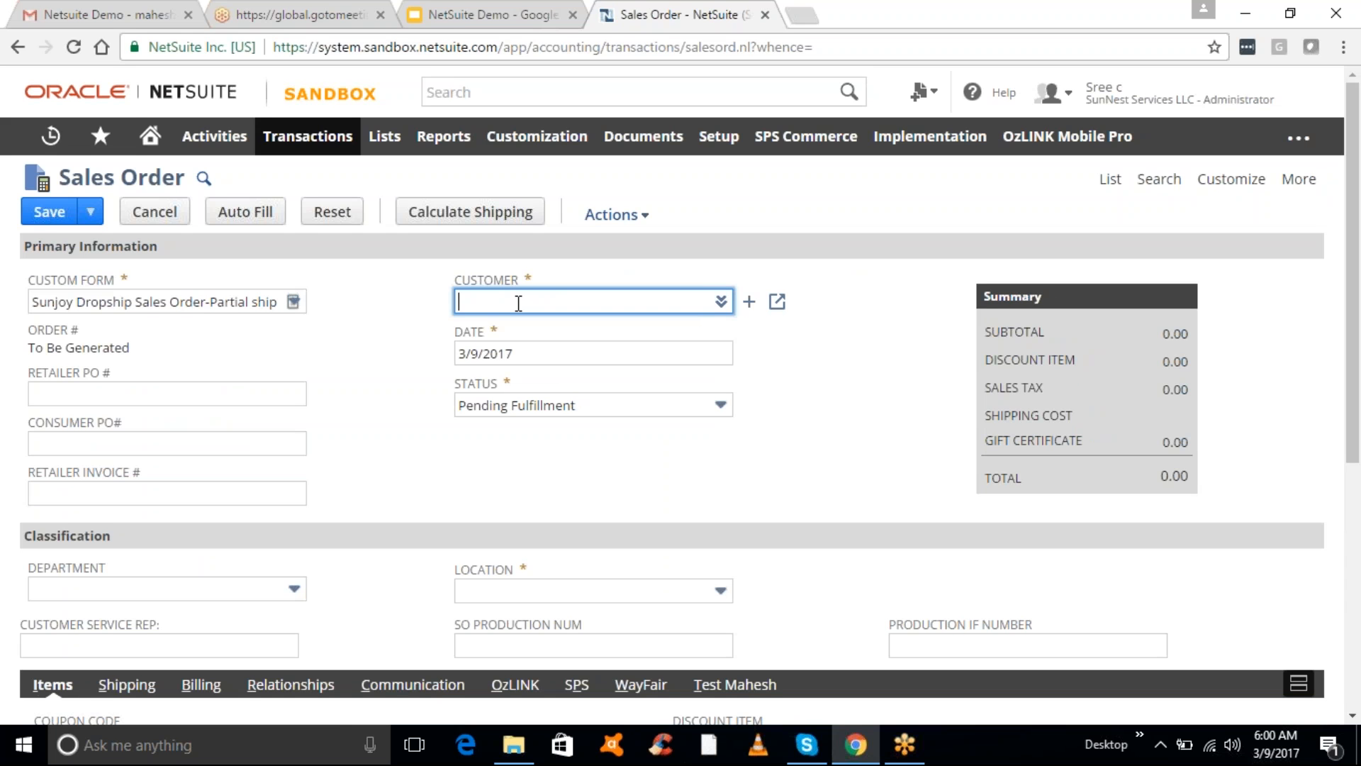
- Set the order's customer to the suggested 'test' customer
type("test")
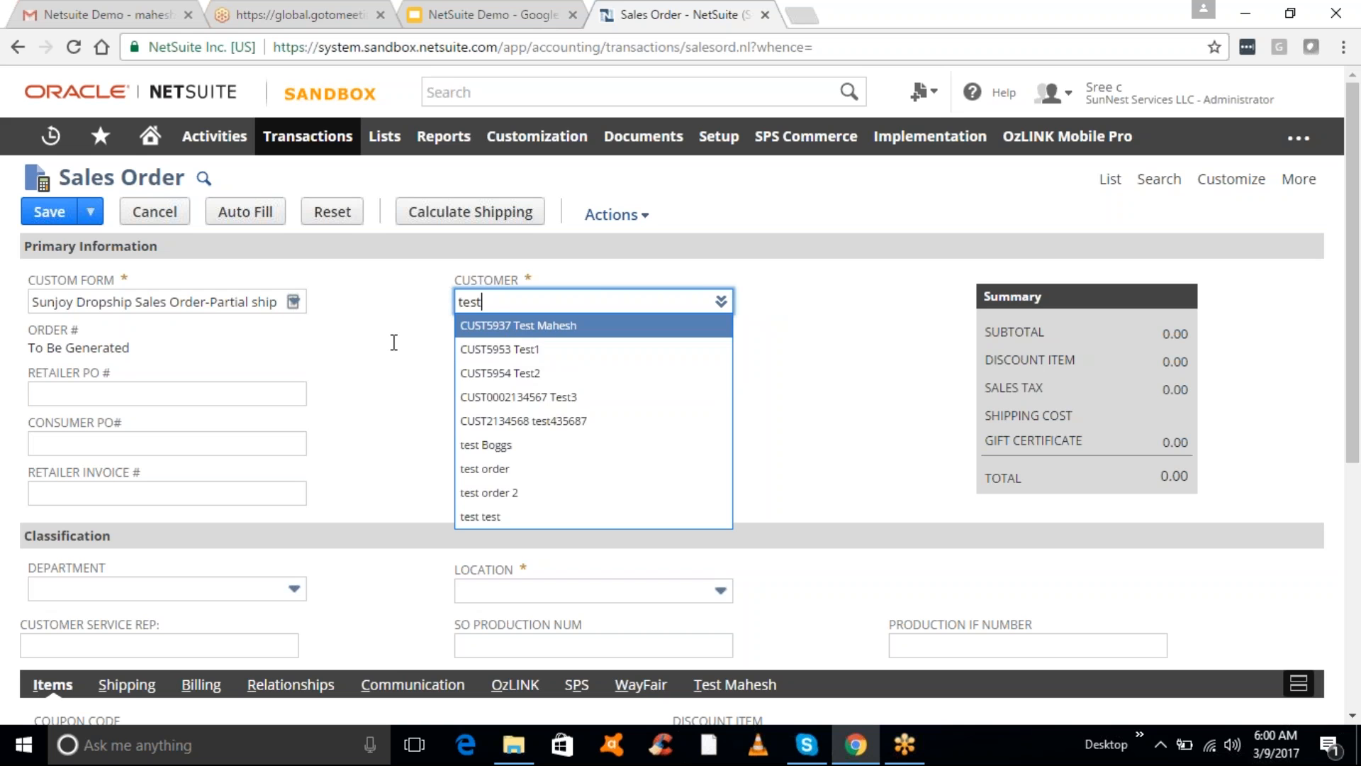
key("Tab")
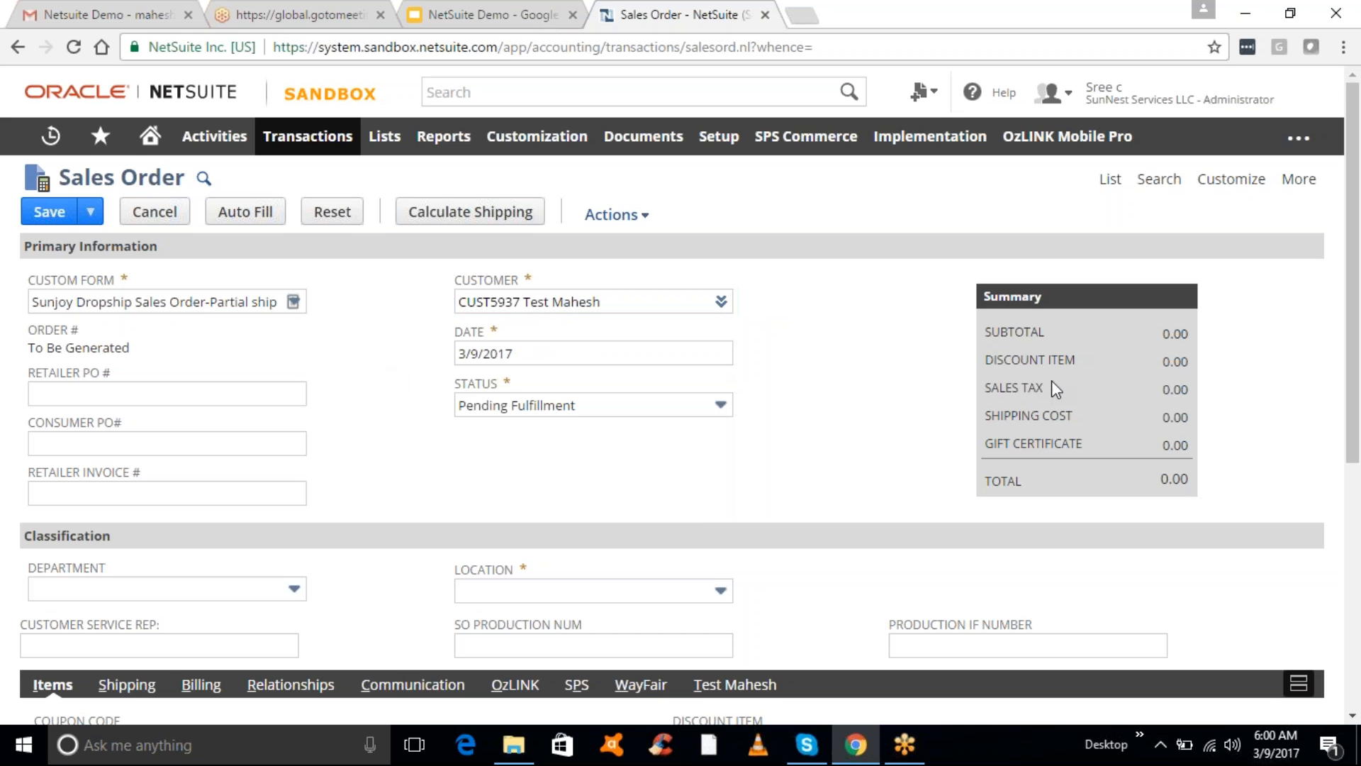
left_click_drag(1358, 358, 1358, 583)
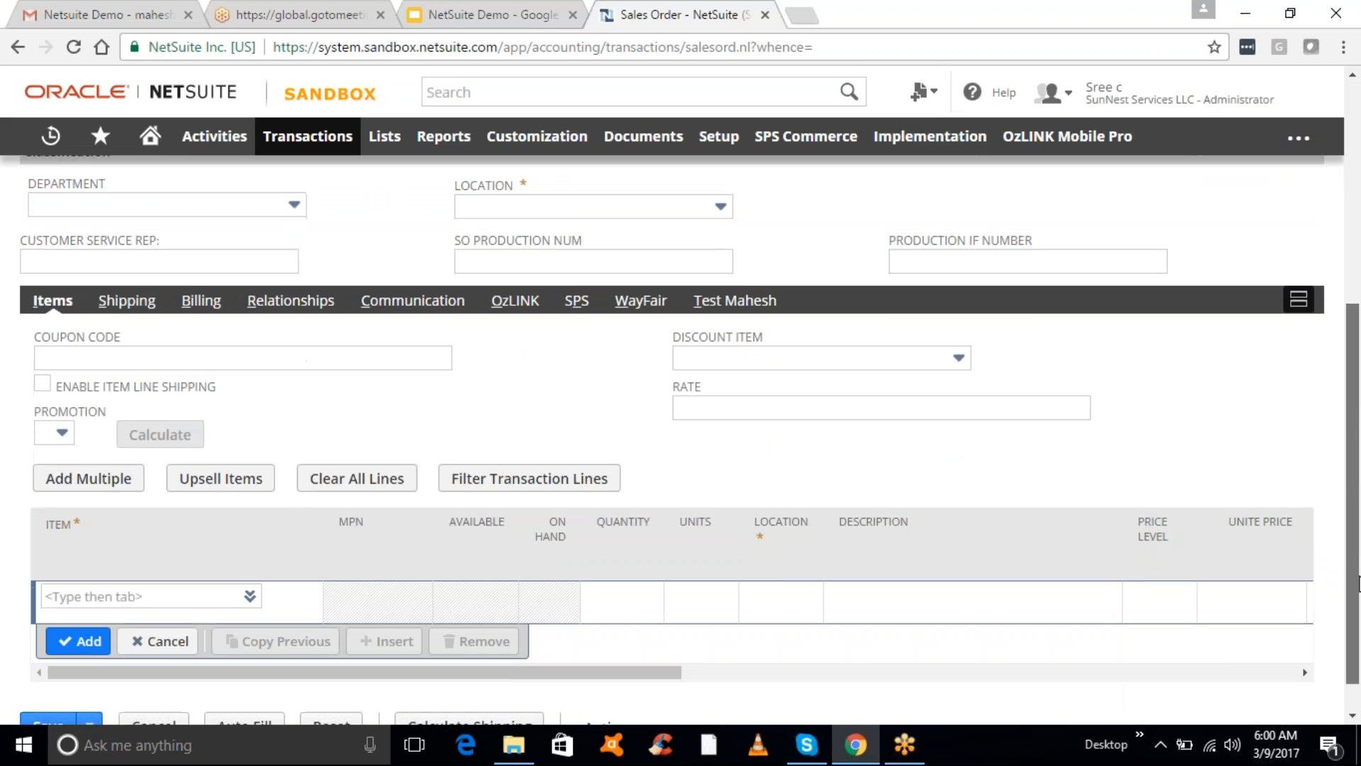
- Add one line of Test Mahesh Inventory track, quantity 1 at 10.00
left_click(100, 604)
type("test")
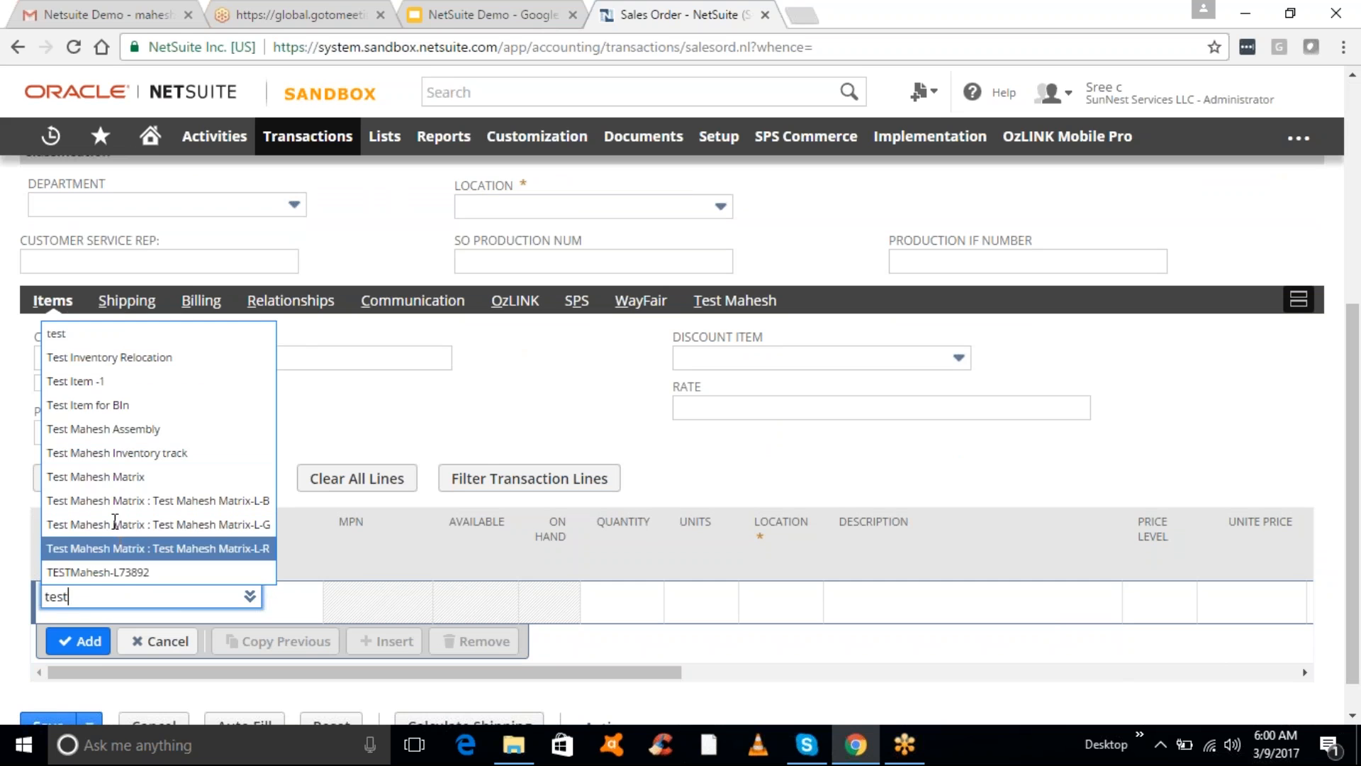
left_click(114, 453)
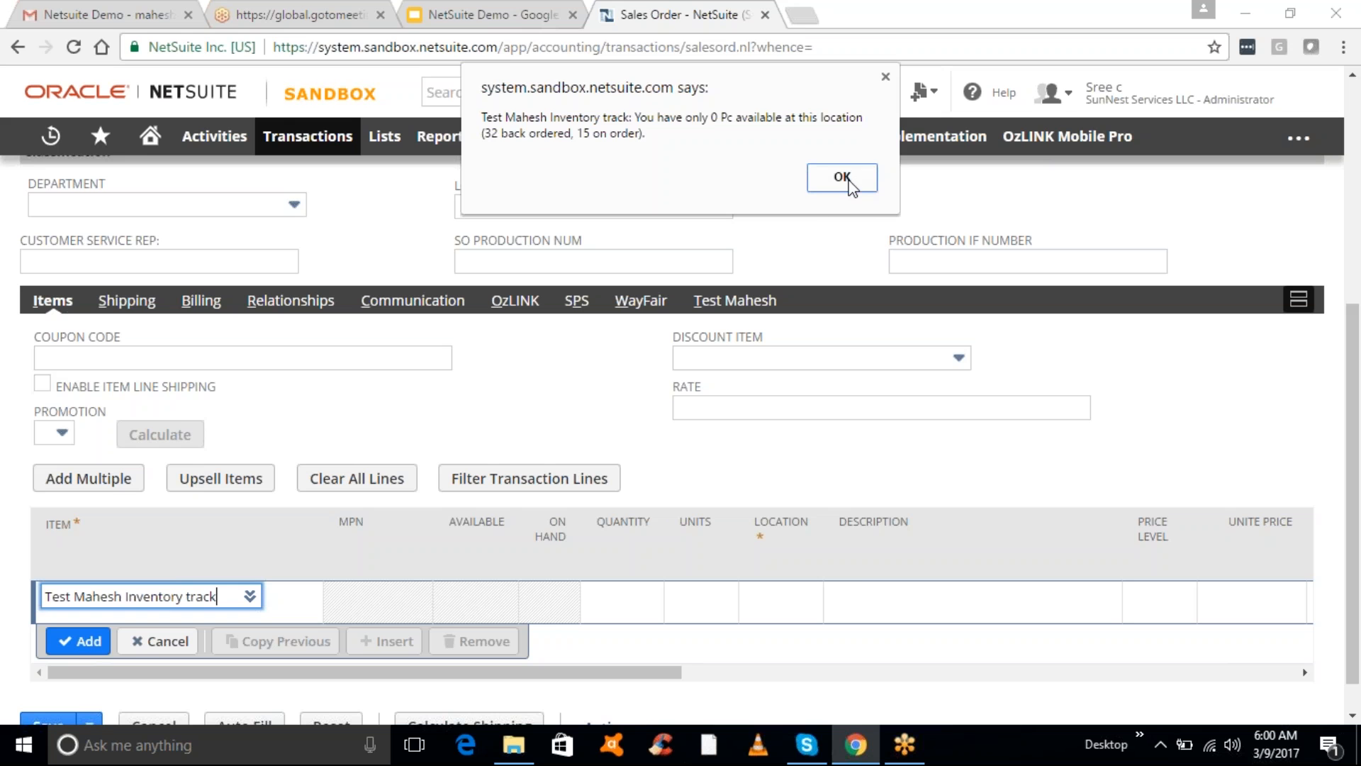
left_click(842, 177)
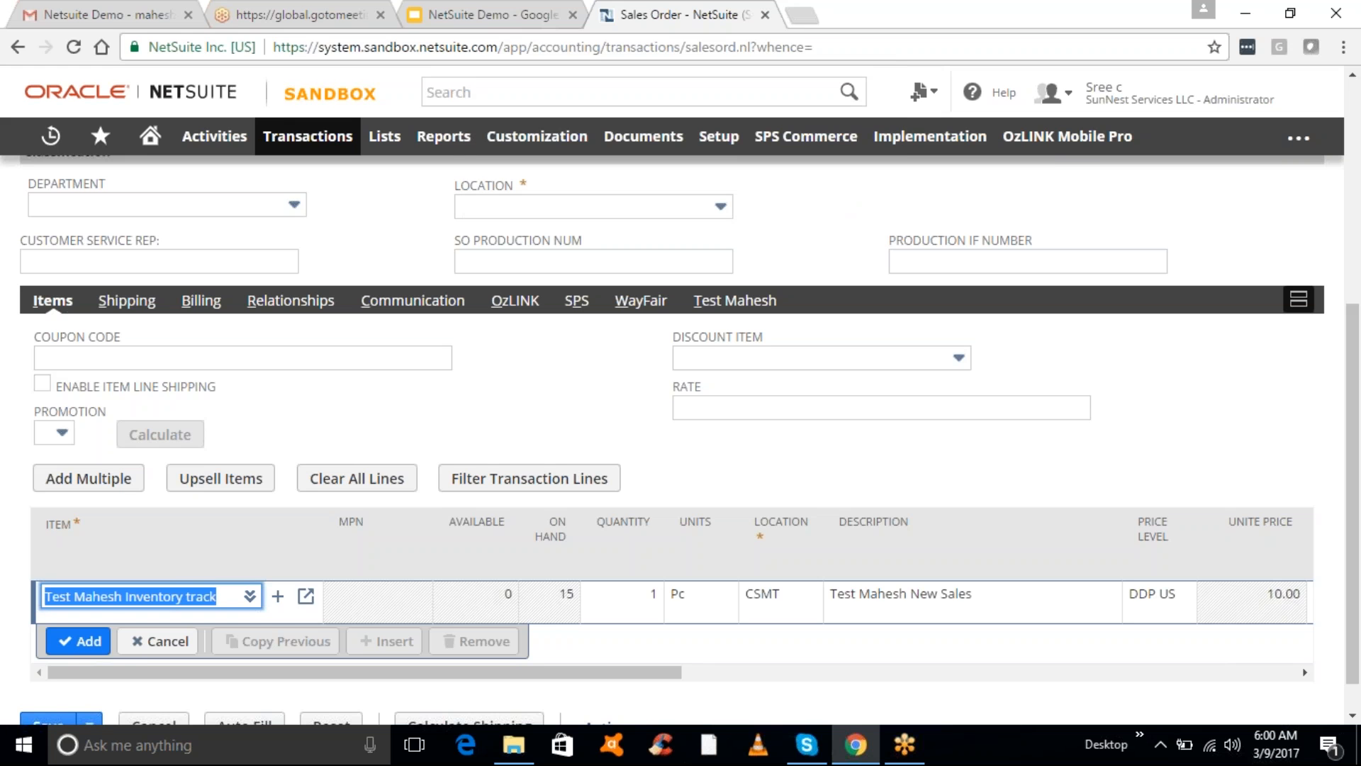
left_click(82, 641)
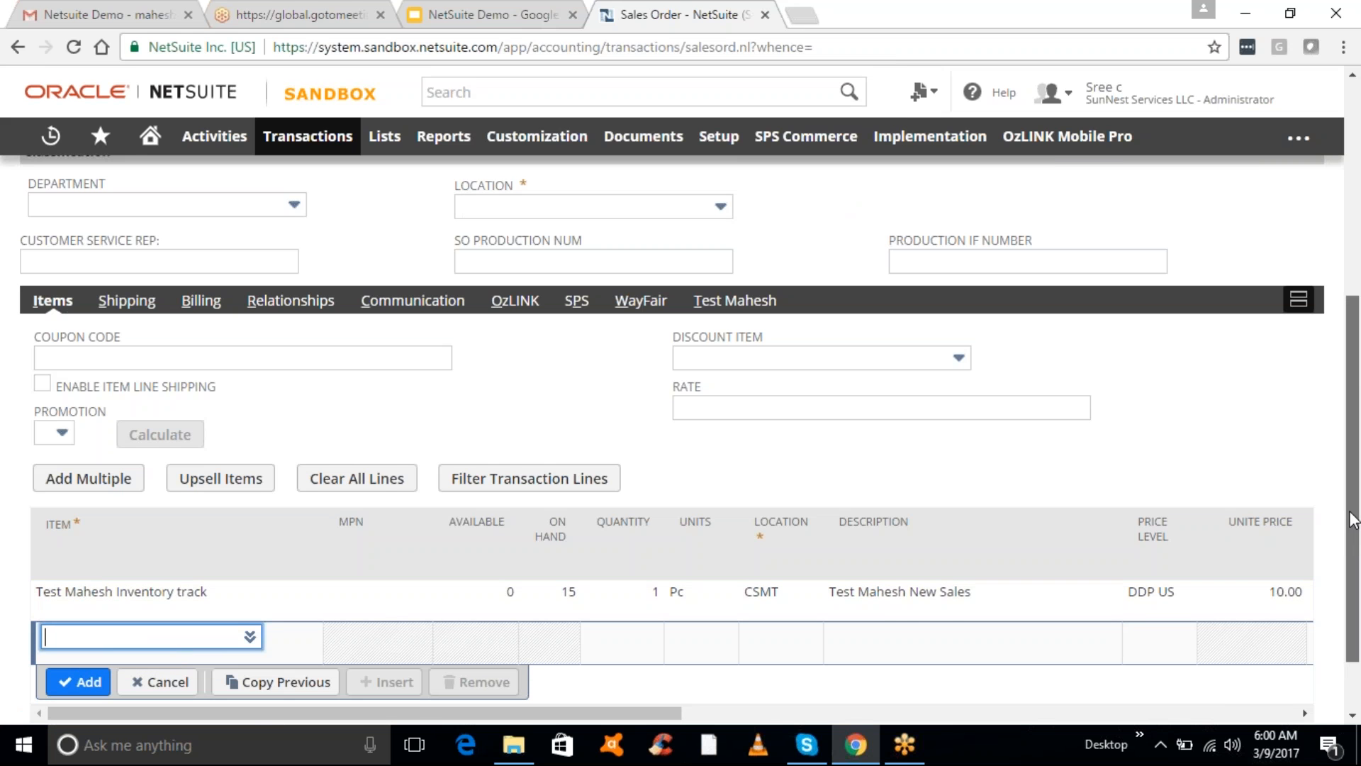
scroll(1355, 528, "up", 5)
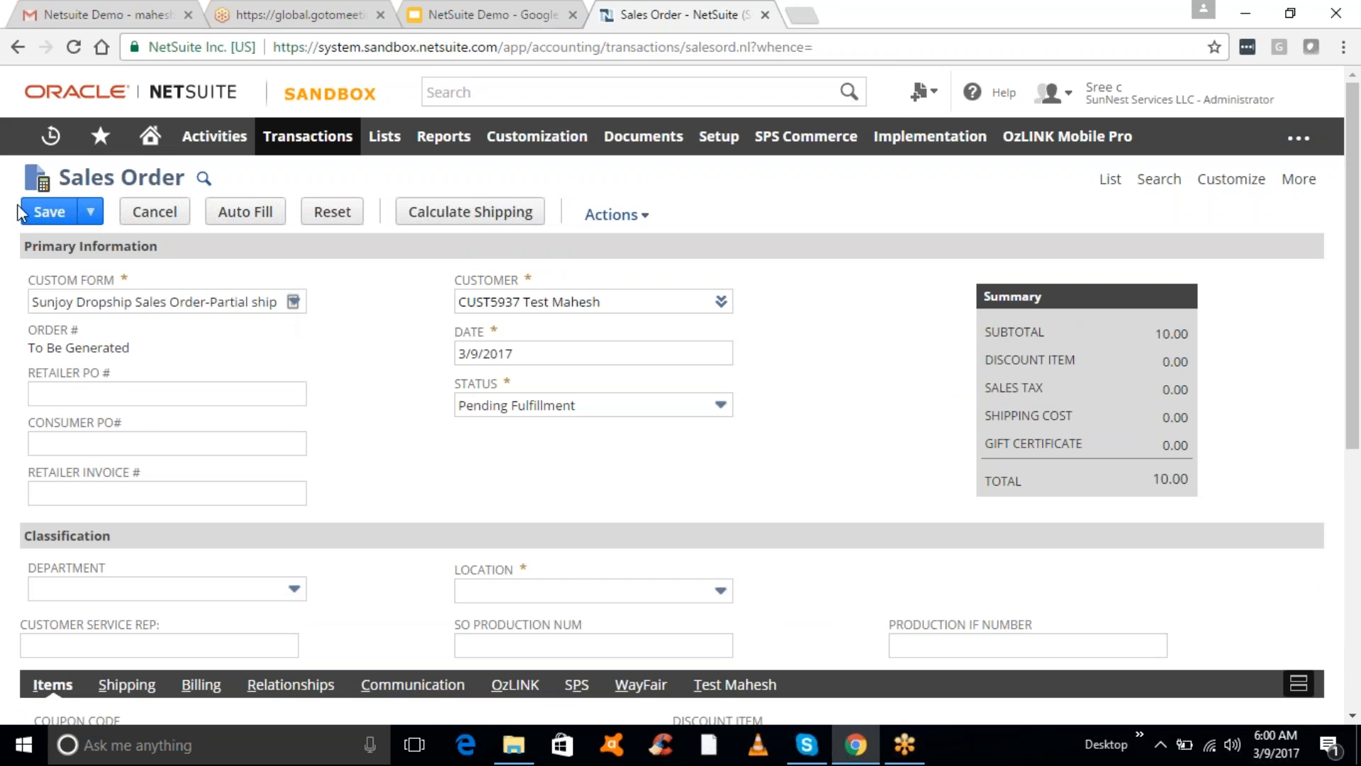
- Set the location to CSMT, save sales order SO71691, and return to the Home dashboard
left_click(44, 212)
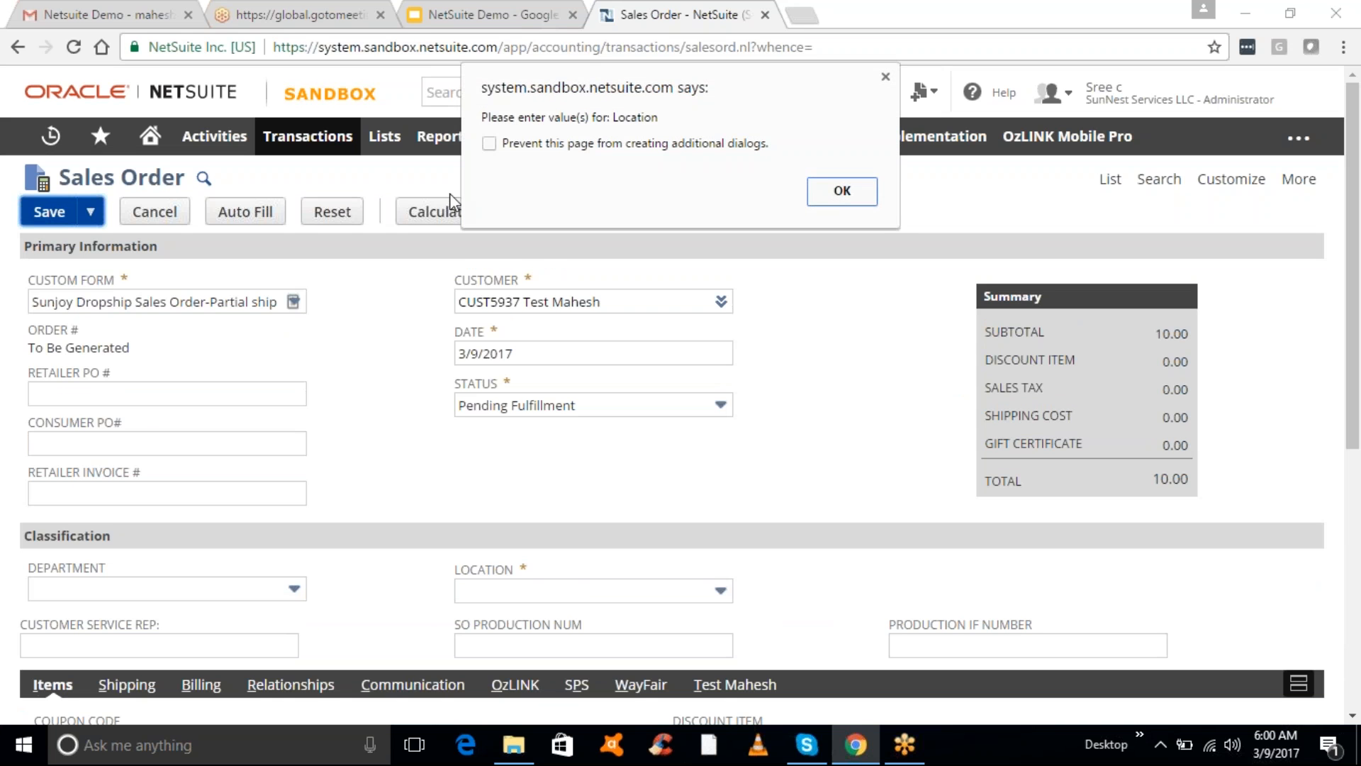
left_click(840, 191)
left_click(531, 591)
type("cs")
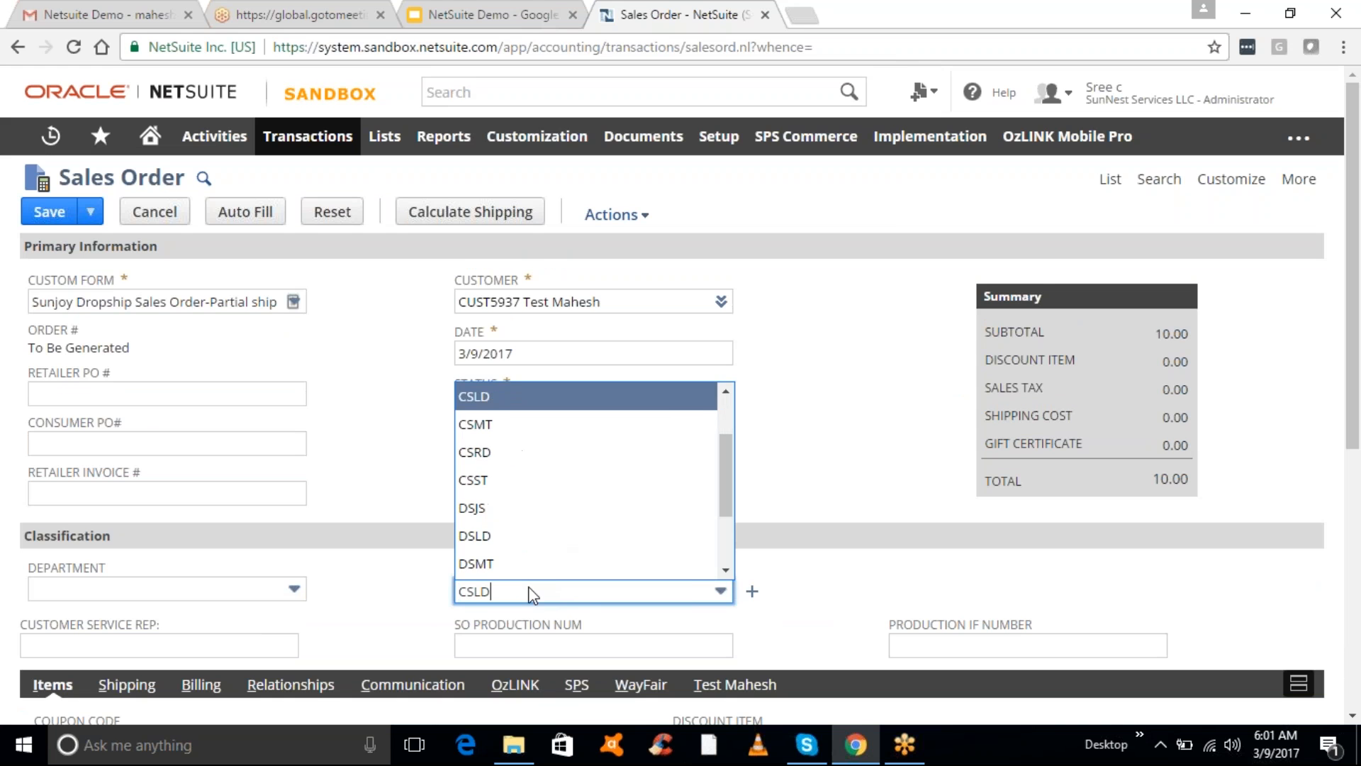
left_click(477, 425)
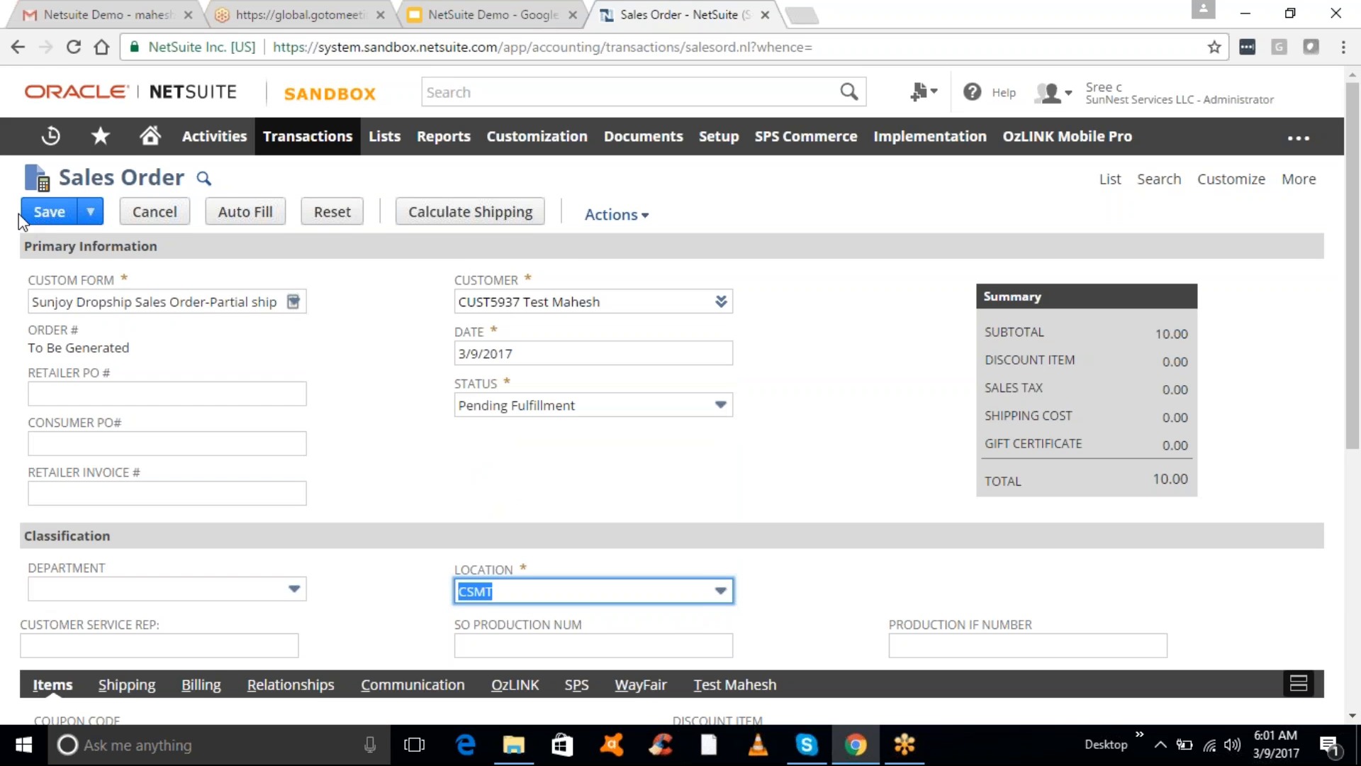
left_click(44, 212)
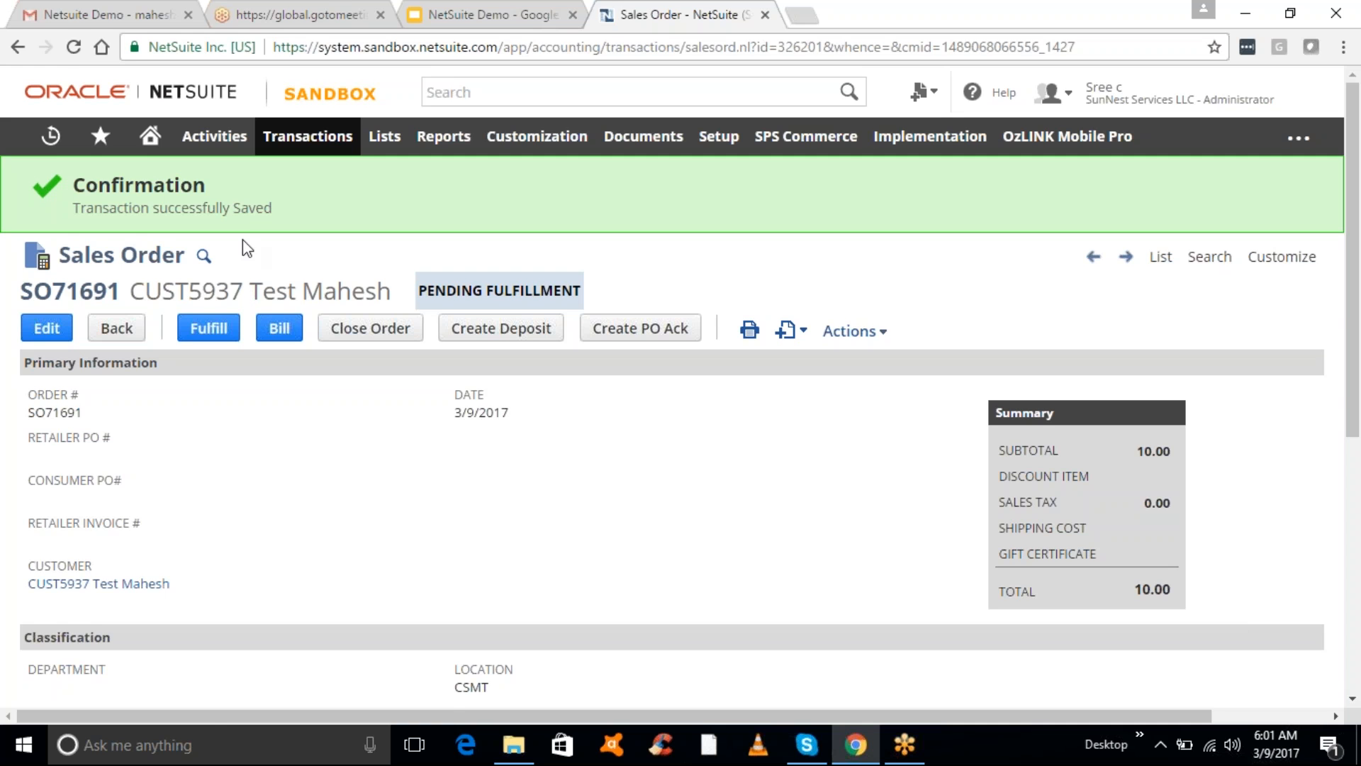
left_click(154, 141)
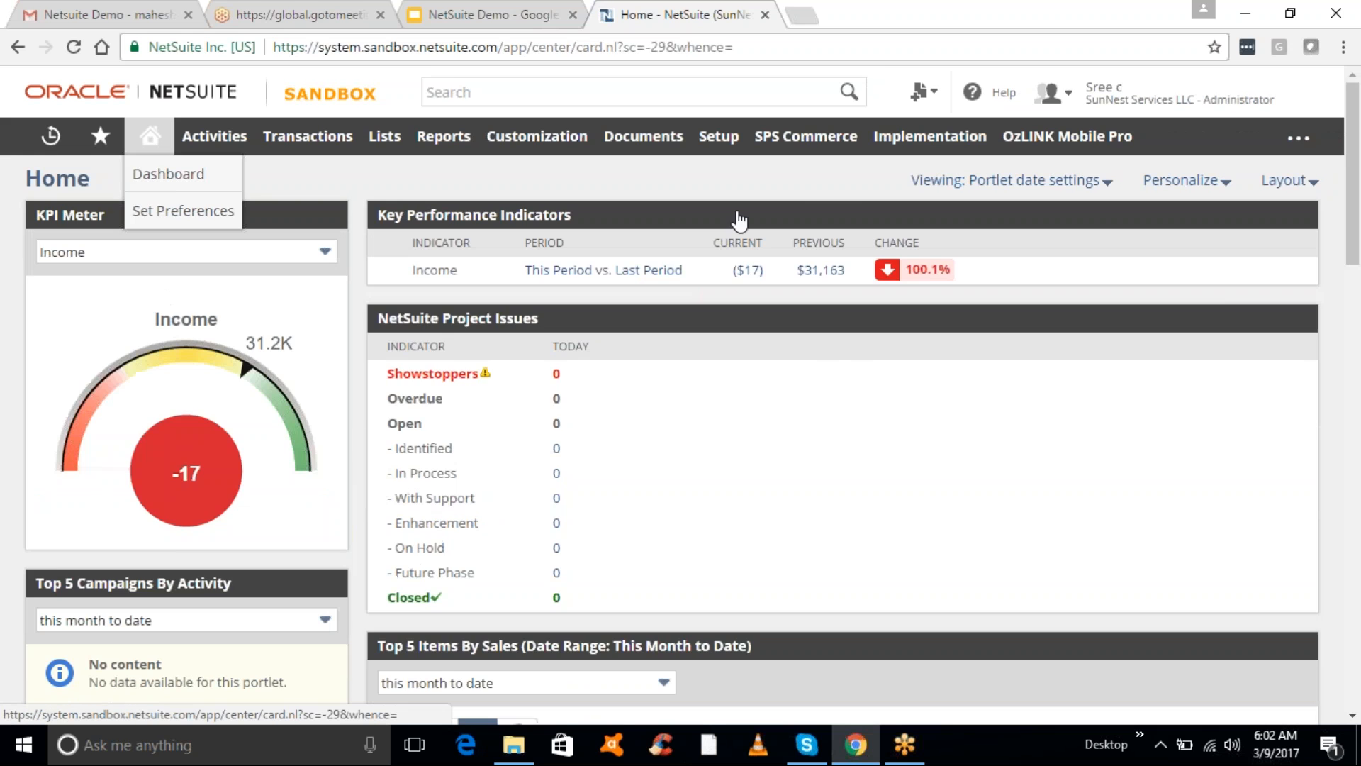
- Browse the Setup menu and web site setup assistant, then show the Administrator, A/P Clerk, SJ | Agent role list
mouse_move(719, 136)
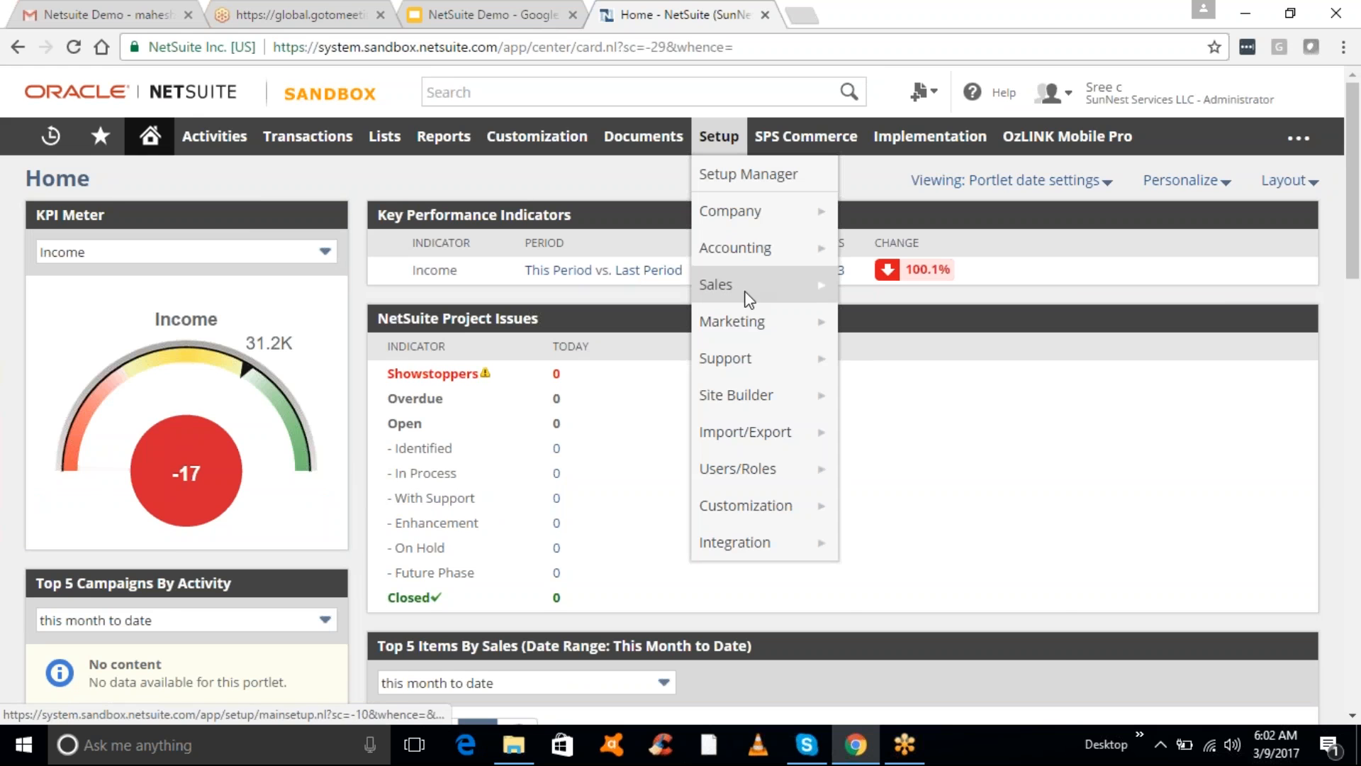
mouse_move(766, 399)
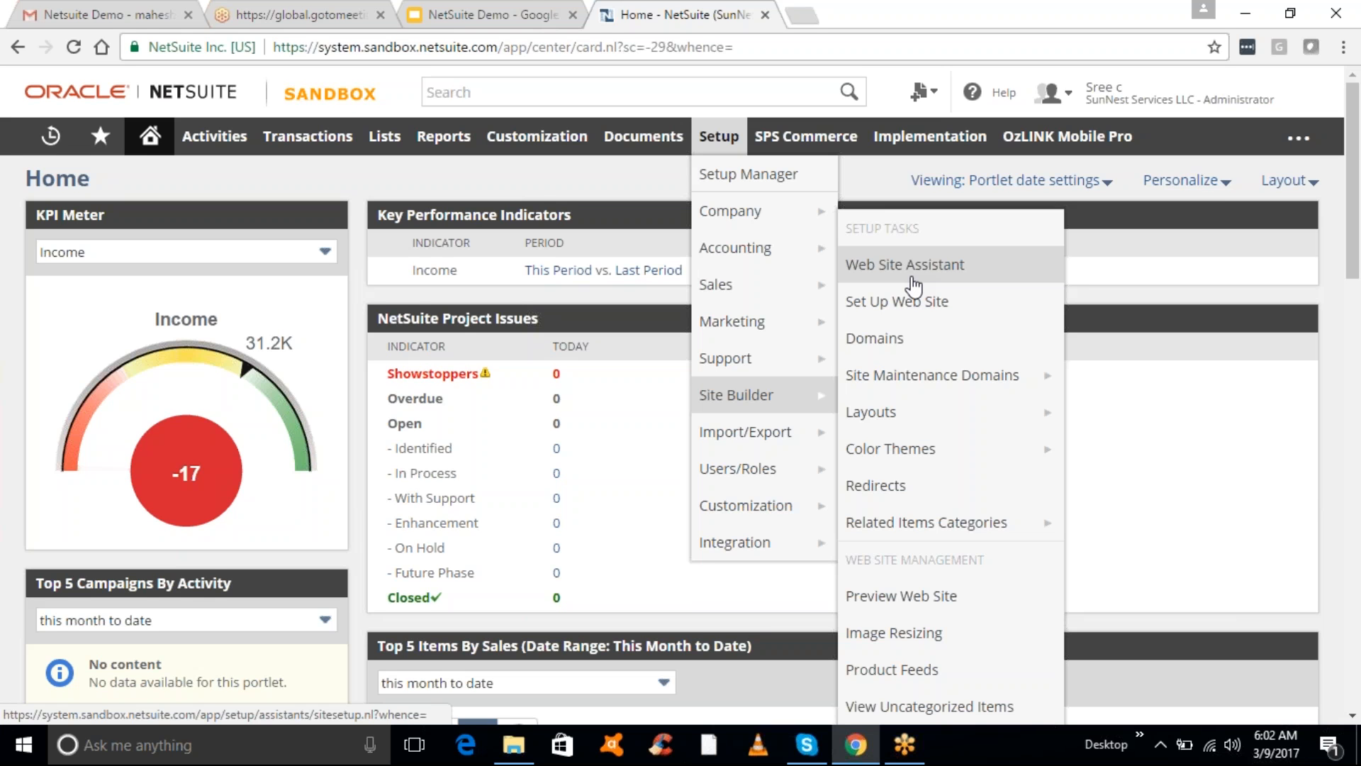
left_click(913, 284)
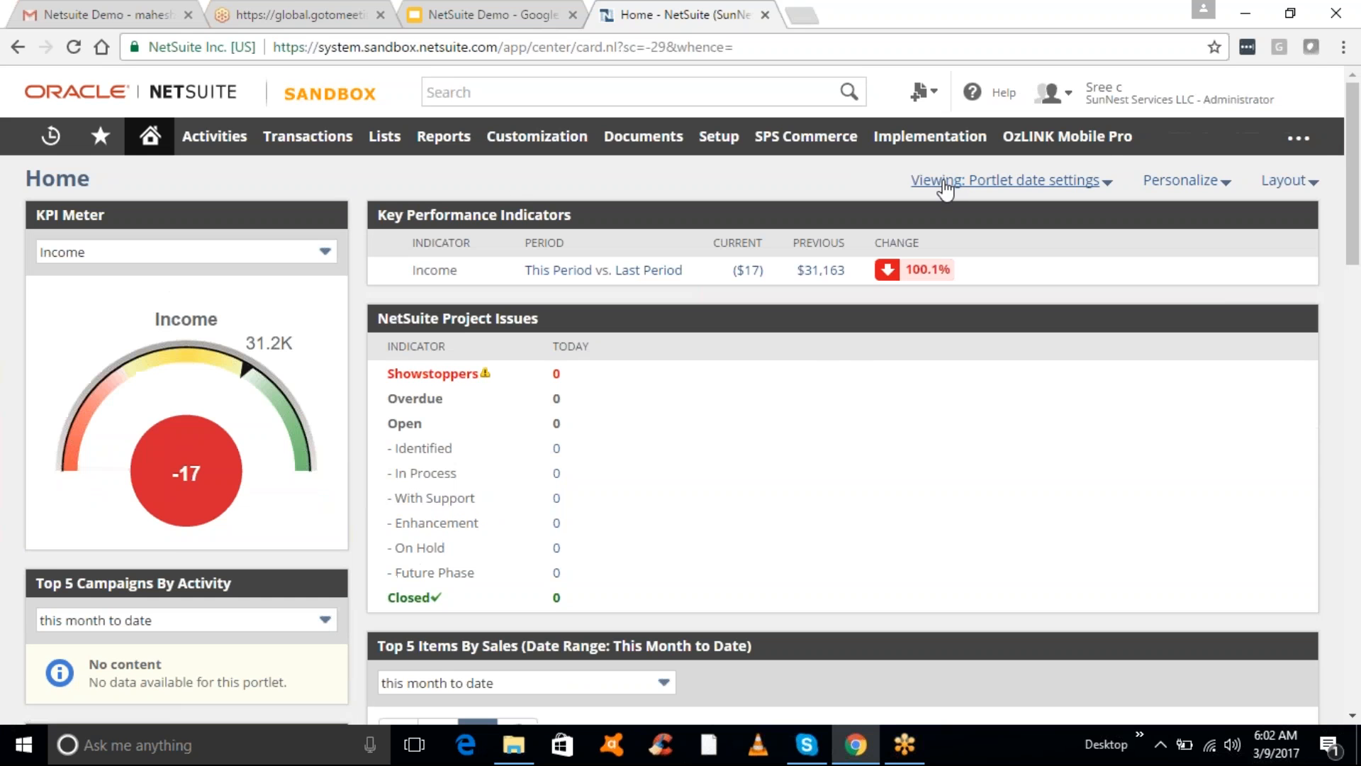
mouse_move(1146, 104)
mouse_move(344, 151)
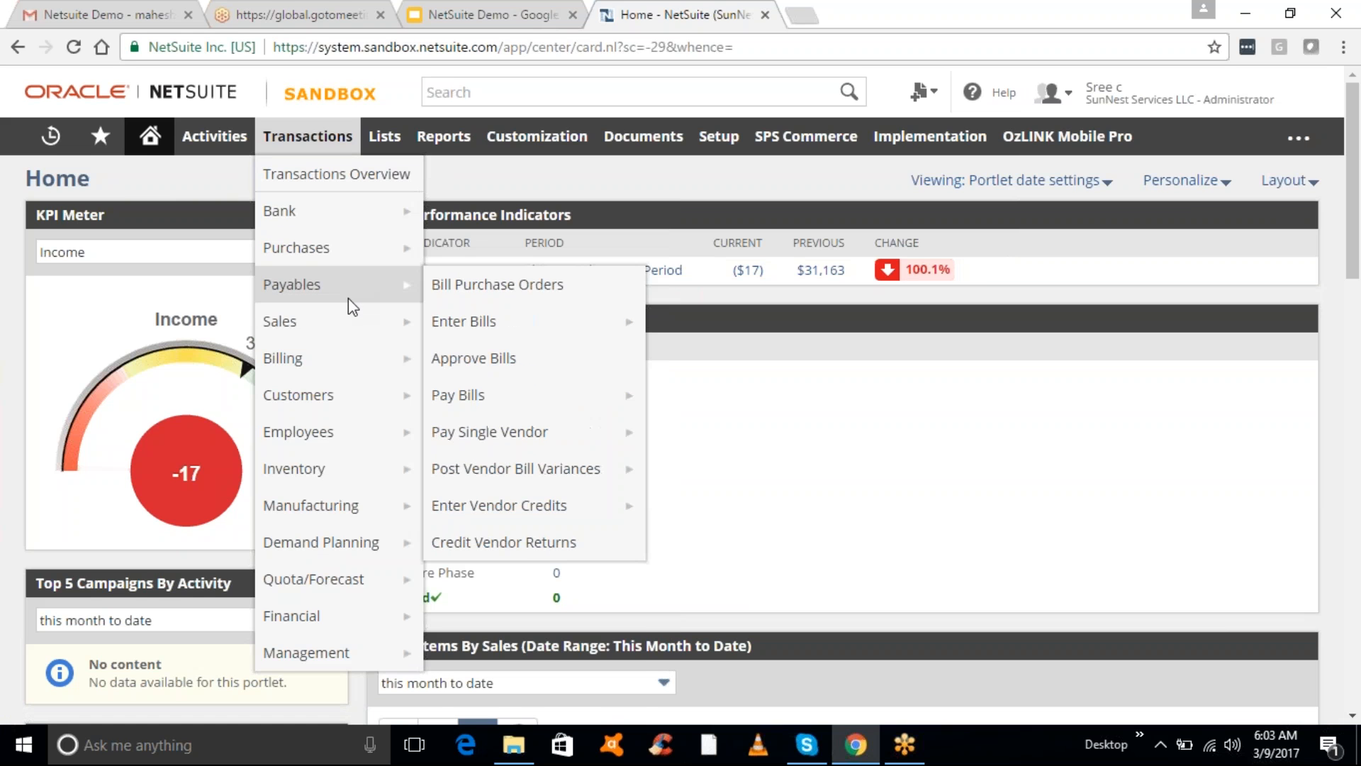
mouse_move(356, 334)
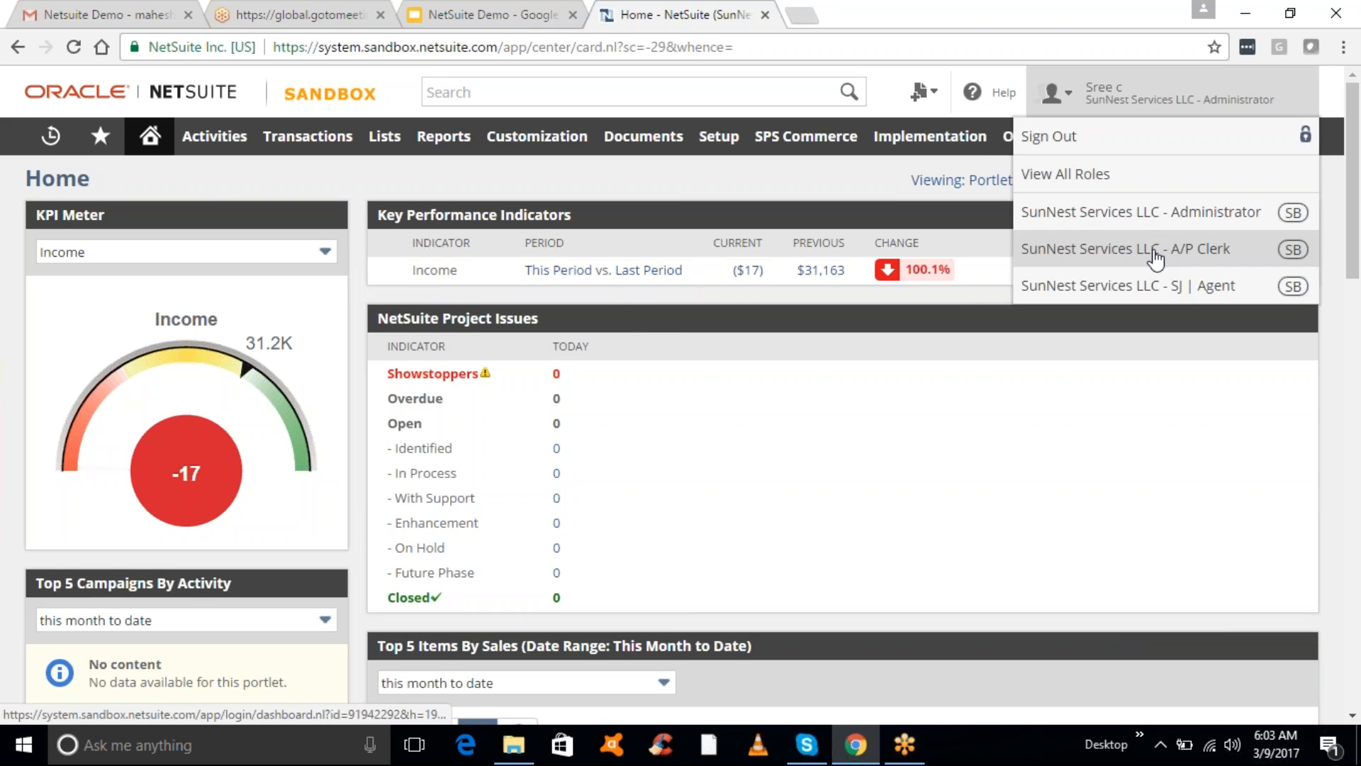
- Preview the A/P Clerk dashboard's Reminders and Quick Search portlets, then switch back to Administrator
left_click(1156, 255)
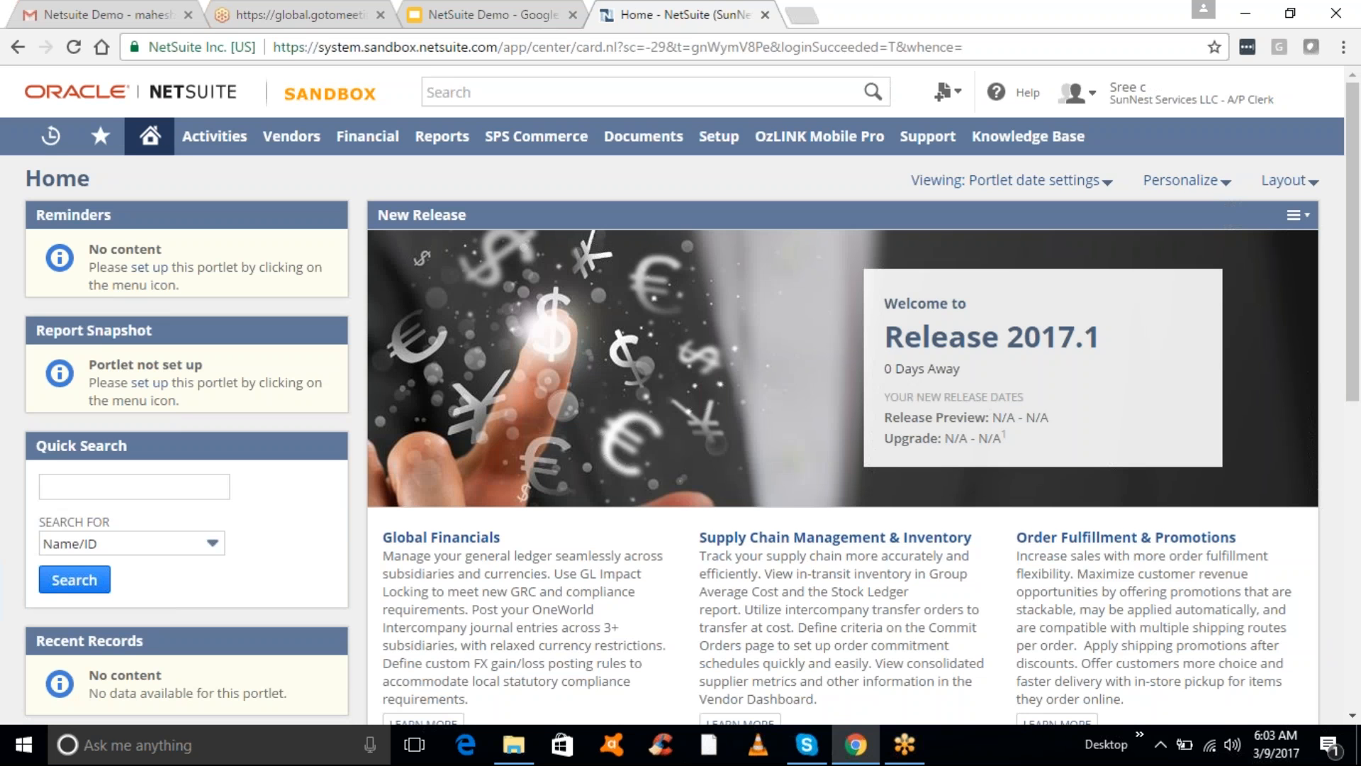
mouse_move(256, 324)
left_click(330, 223)
left_click(328, 445)
mouse_move(398, 204)
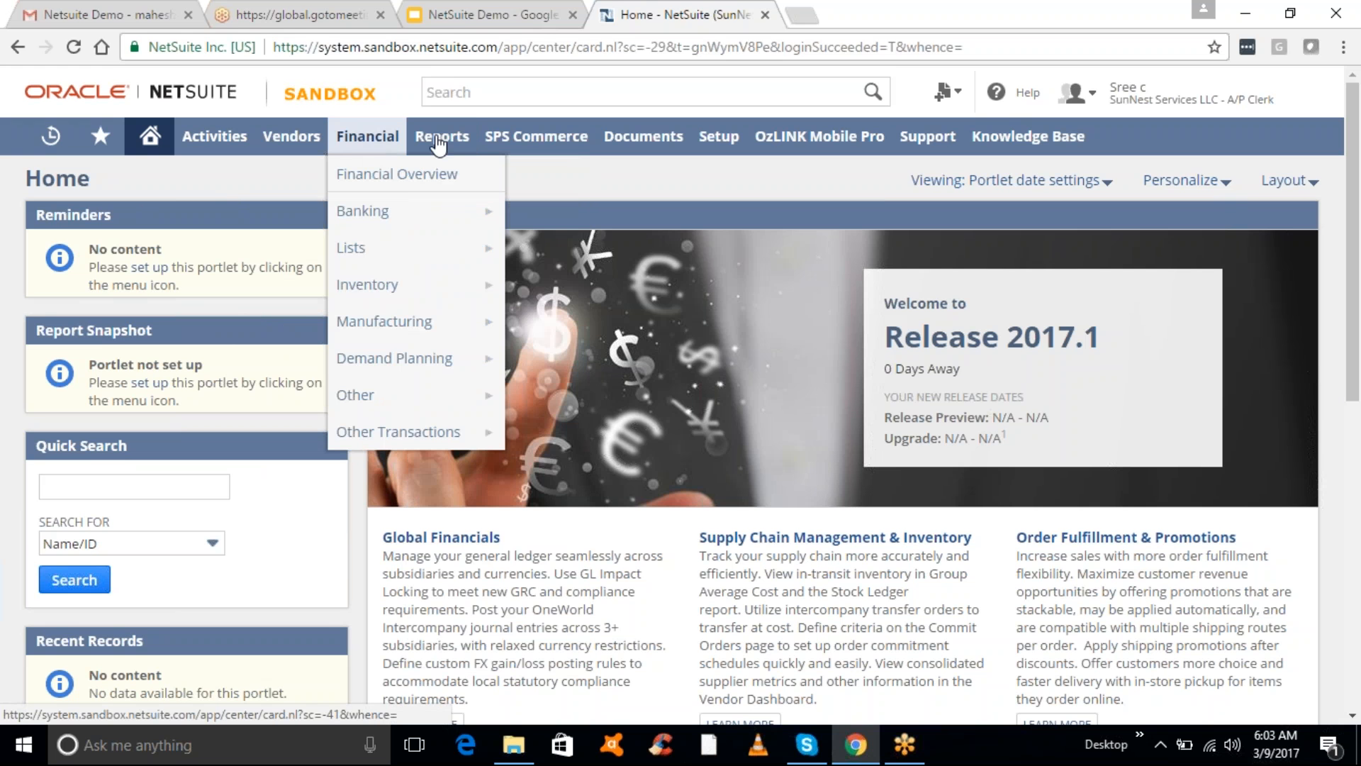
mouse_move(443, 147)
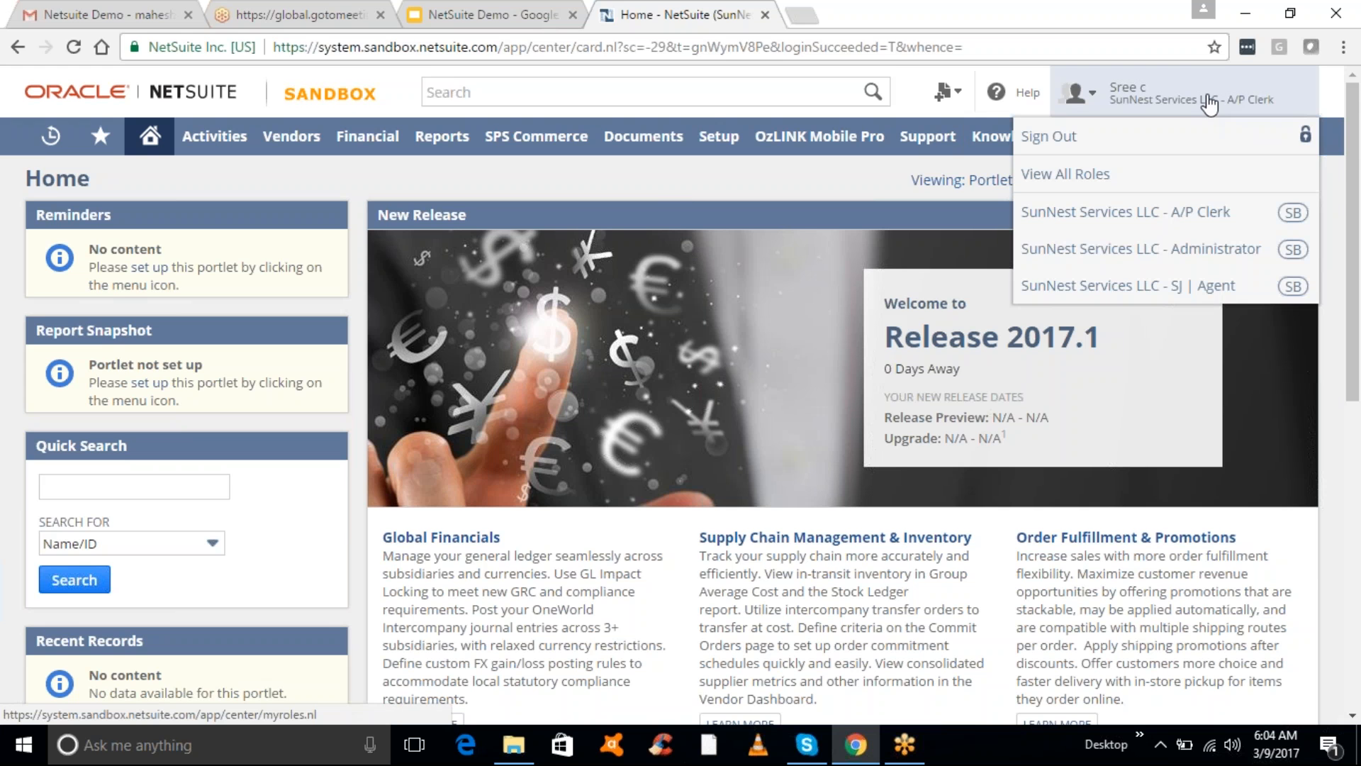
left_click(1211, 249)
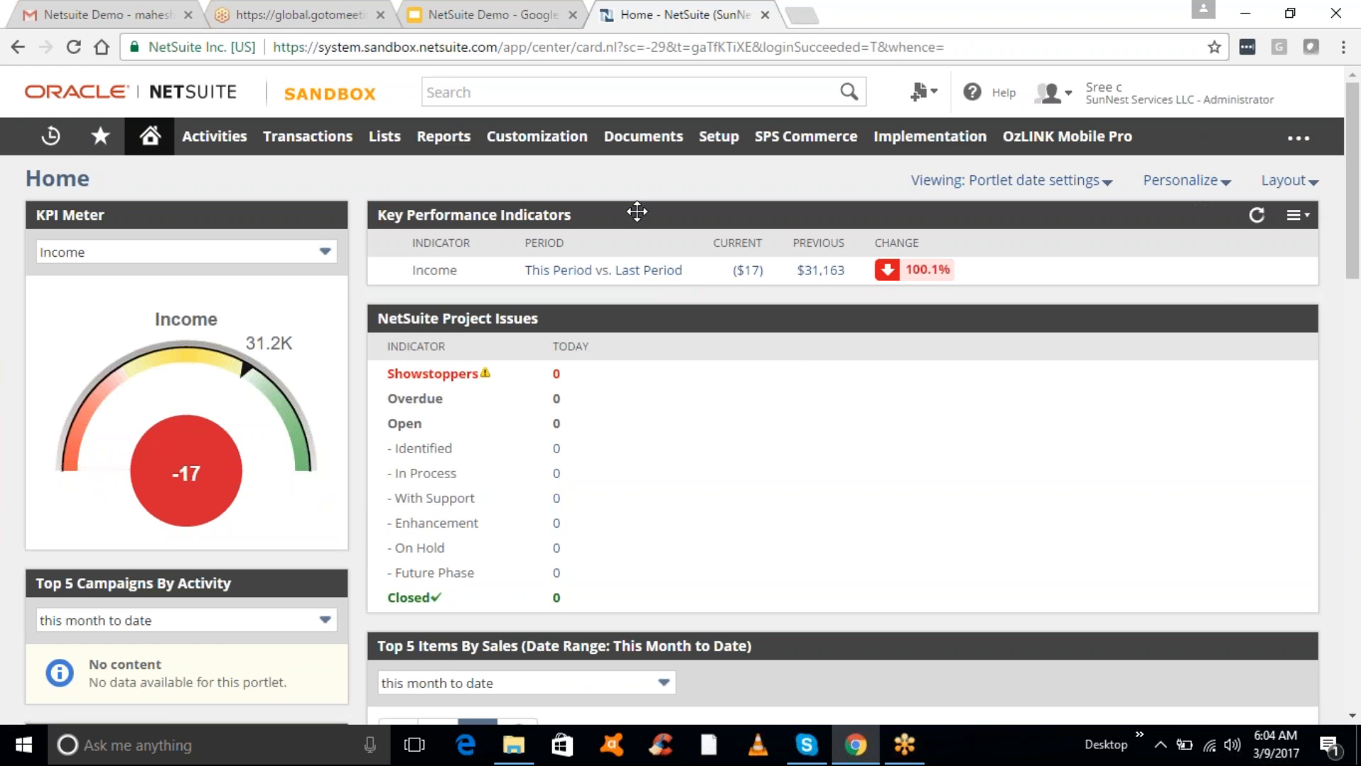
- Open Setup > Accounting > Accounting Preferences in a separate browser tab
mouse_move(307, 147)
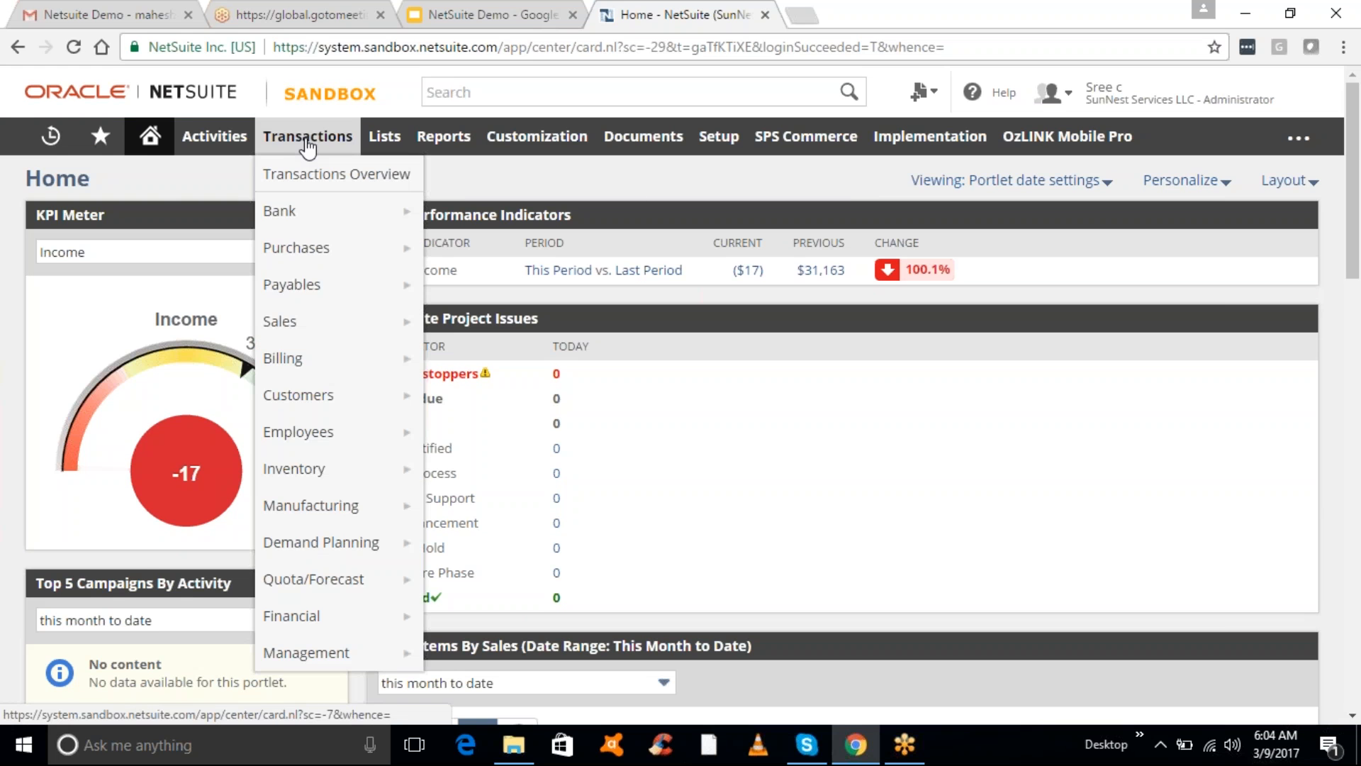
mouse_move(341, 255)
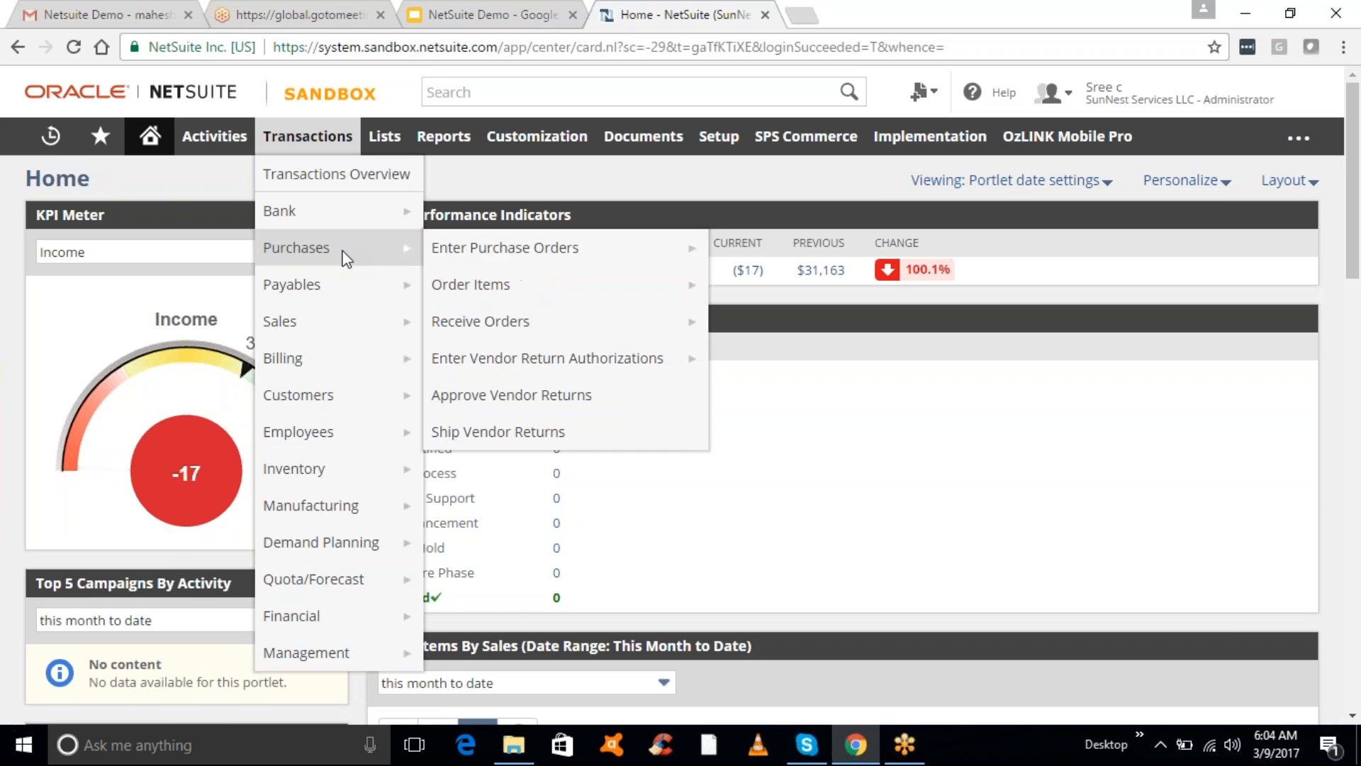
mouse_move(477, 262)
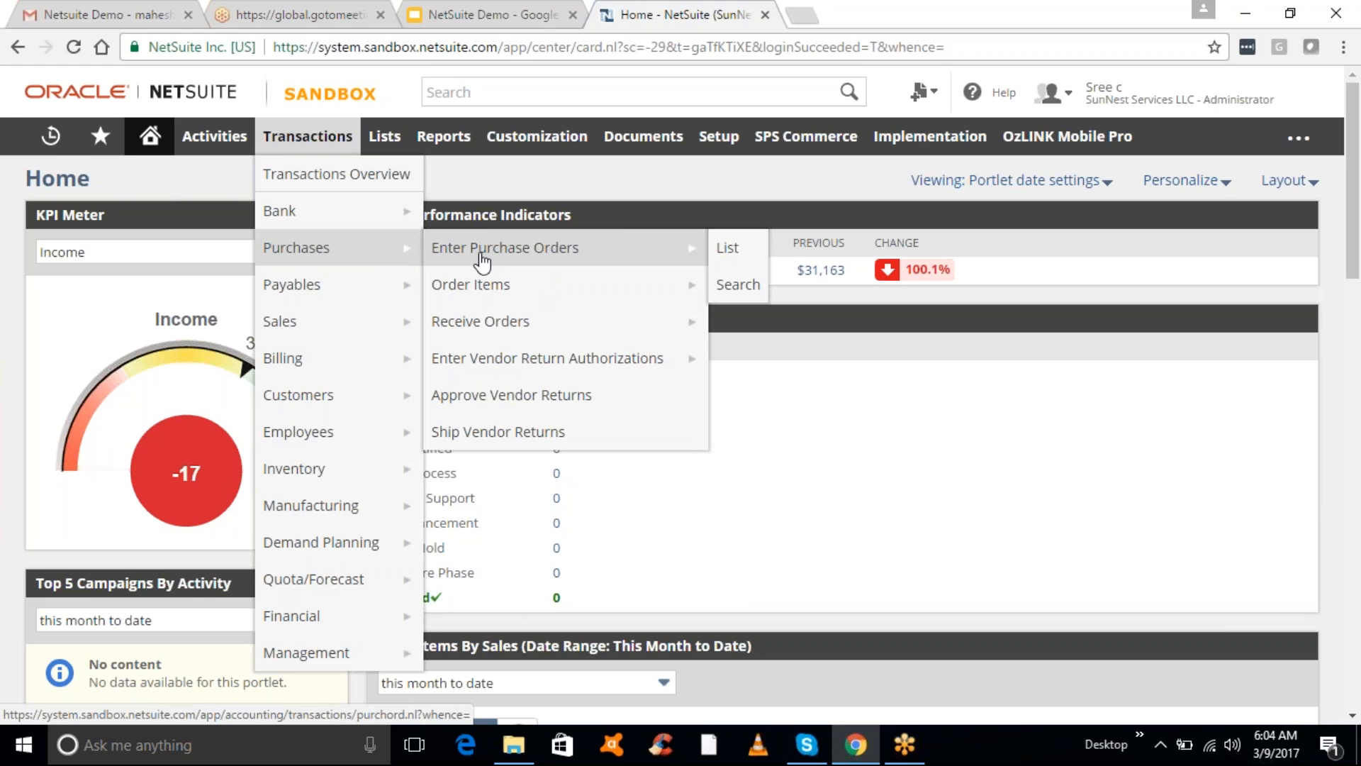
mouse_move(717, 136)
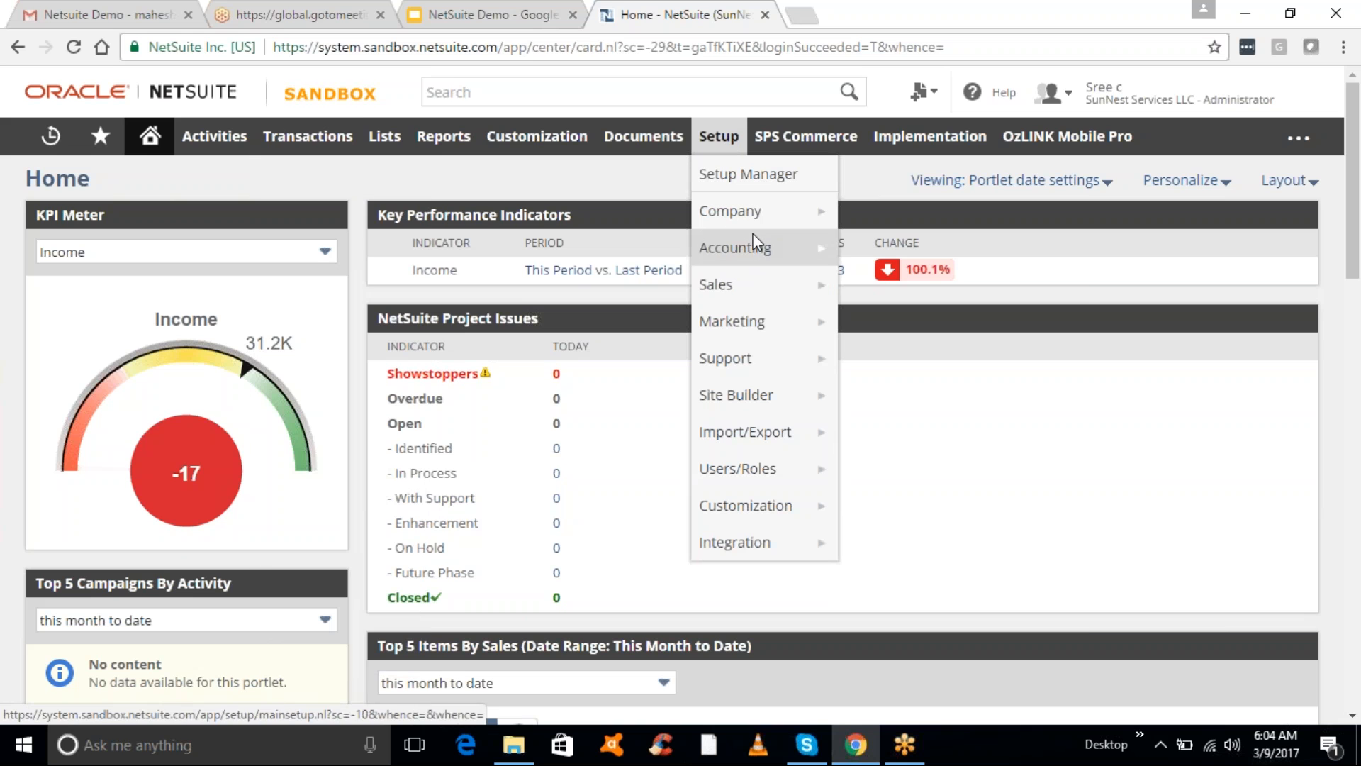
mouse_move(754, 241)
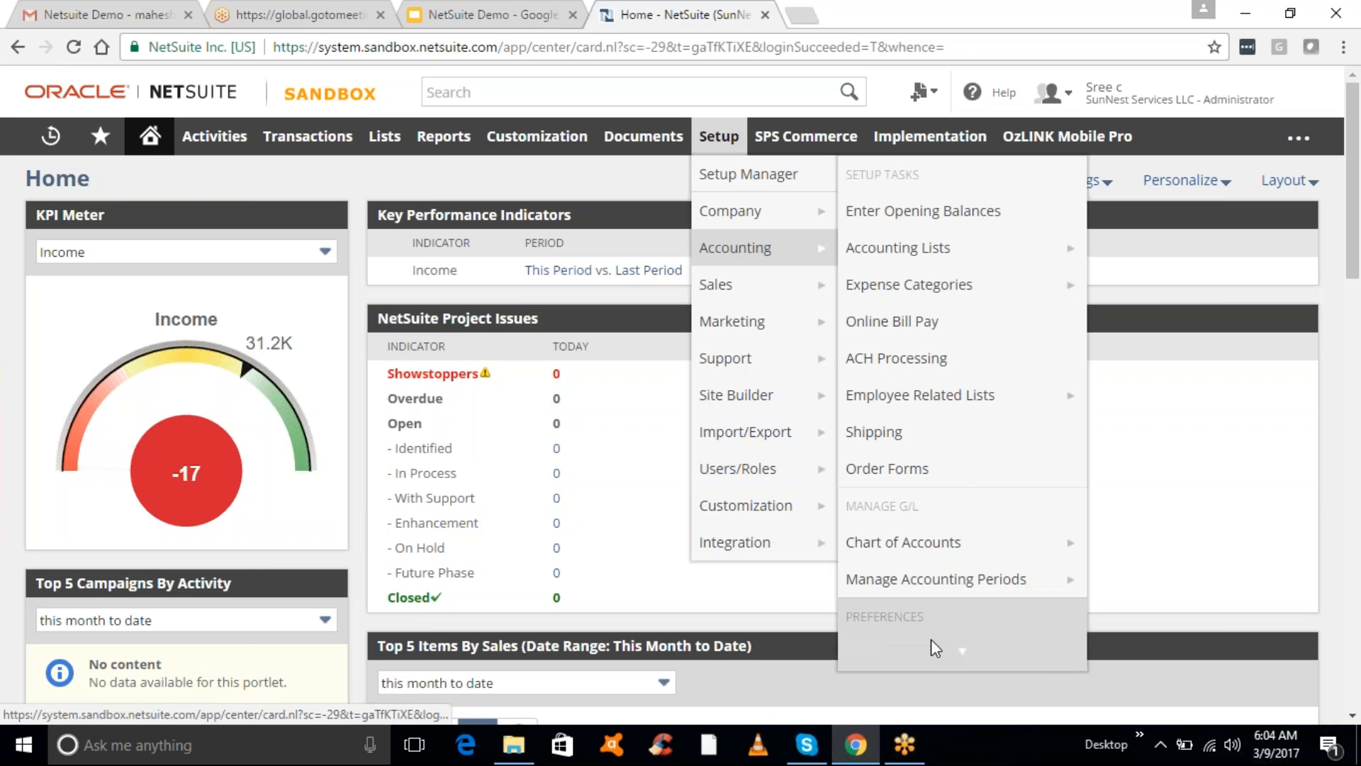
middle_click(881, 469)
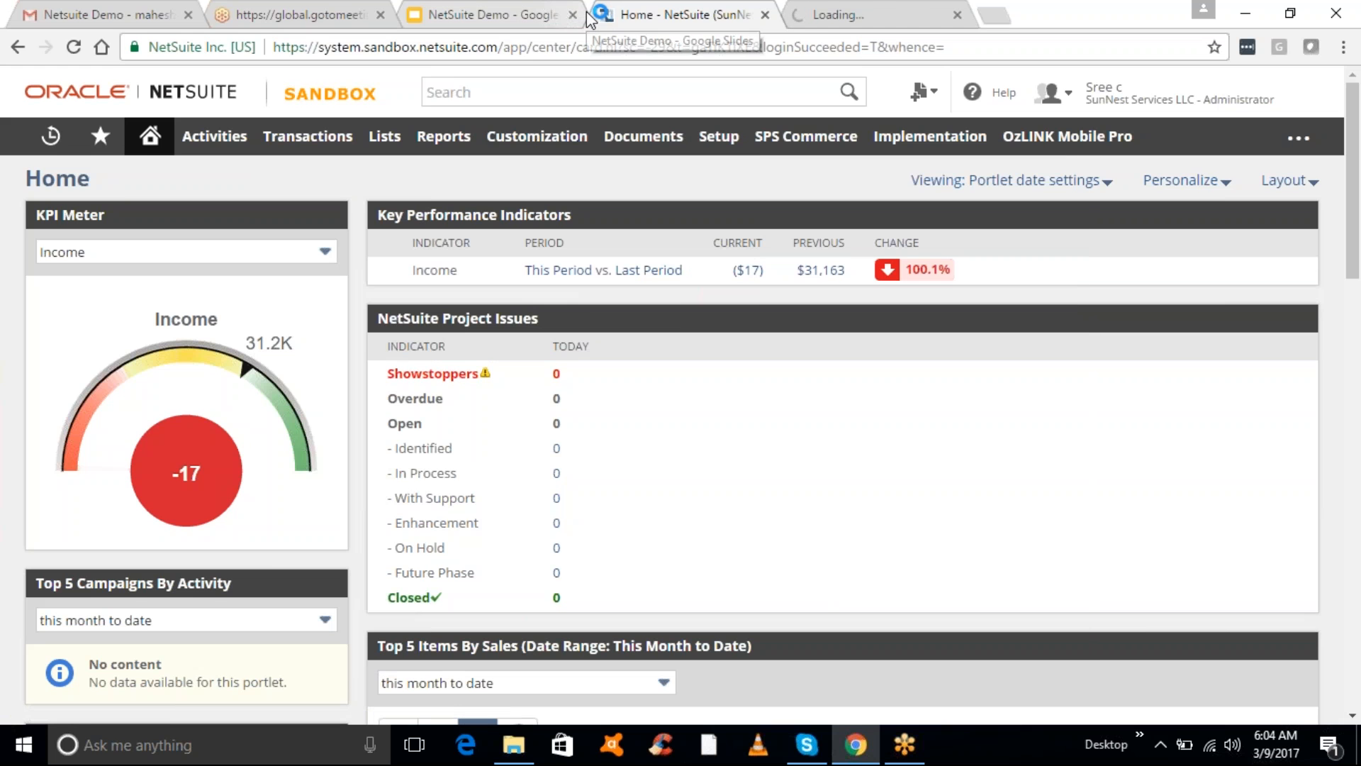
- Close the Gmail tab, uncheck Purchase Orders under Approval Routing in Accounting Preferences, save, and return Home
left_click(188, 14)
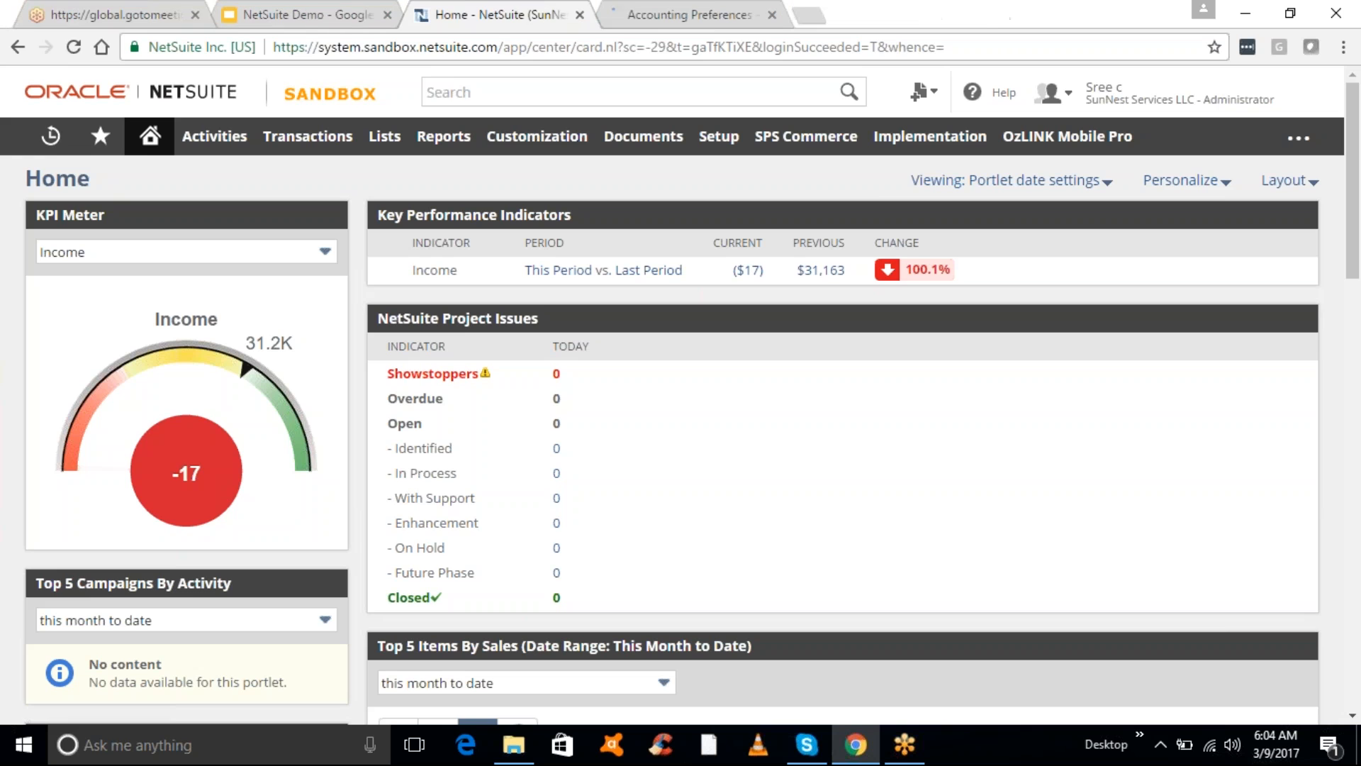
left_click(669, 12)
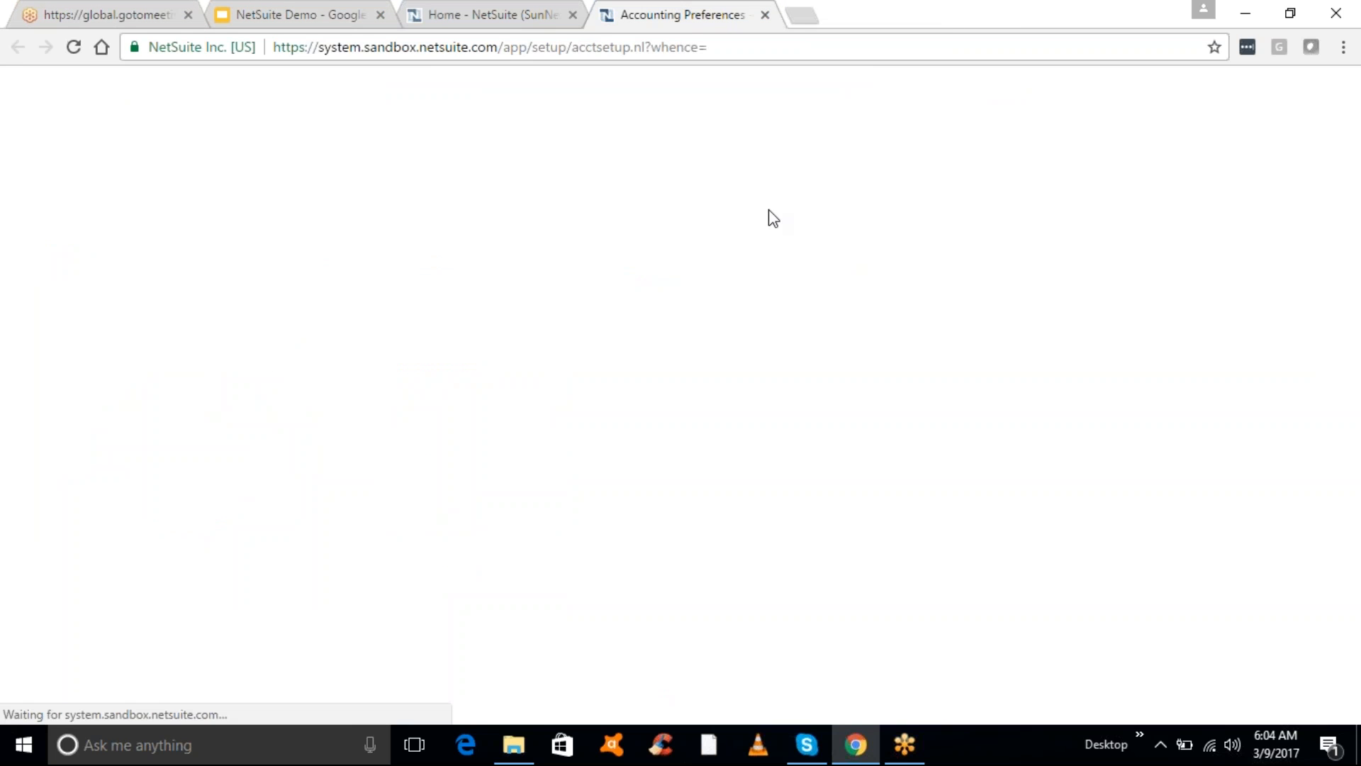
left_click(614, 258)
left_click(76, 369)
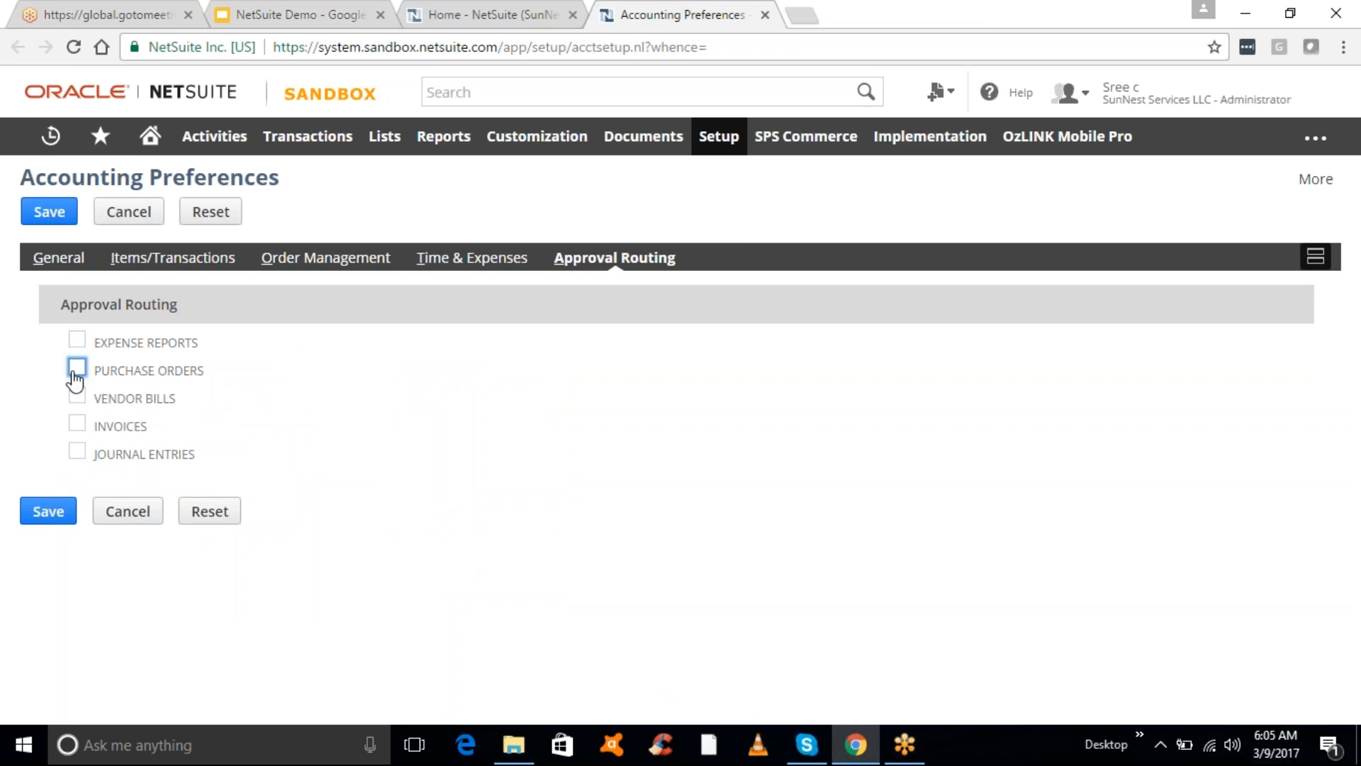
left_click(47, 514)
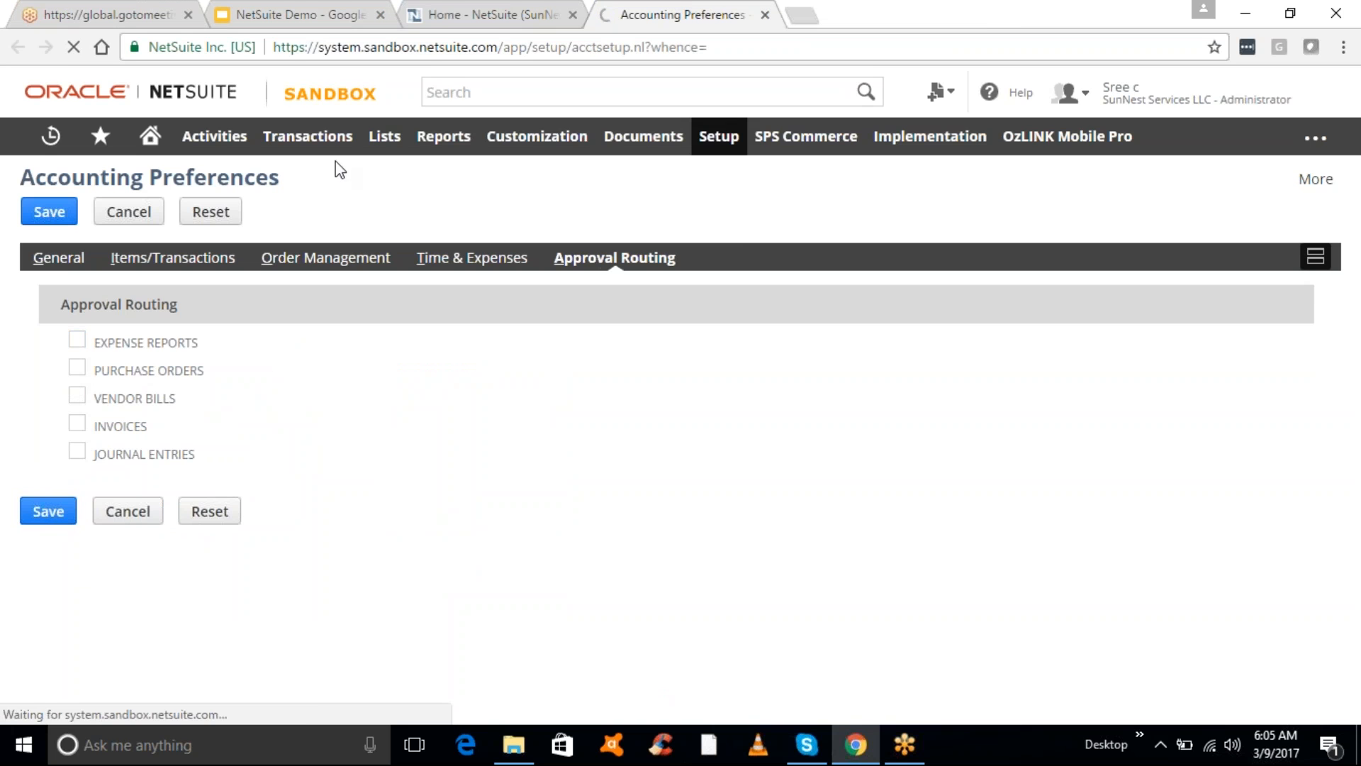
left_click(498, 17)
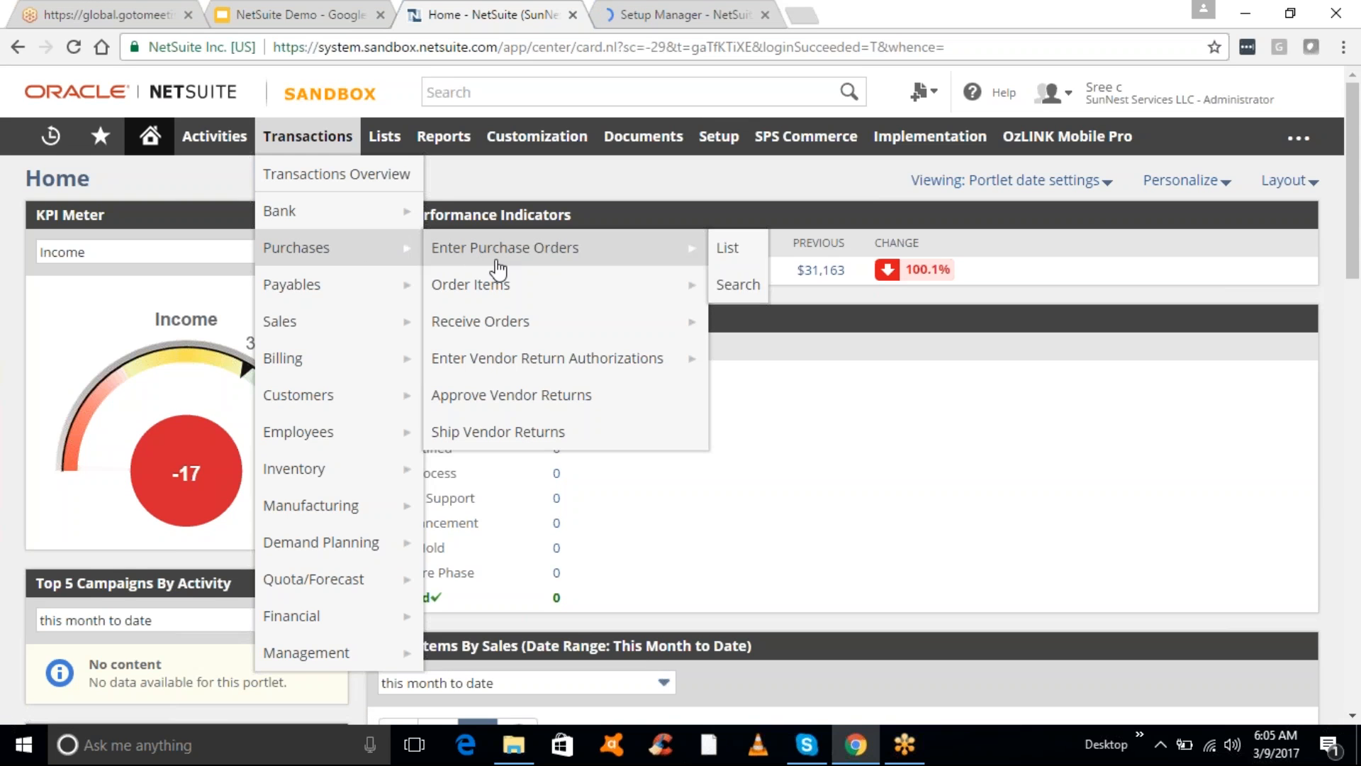
- Enter a purchase order for vendor Vendr101 Test with one test inventory item line and save it as PO6616
left_click(521, 265)
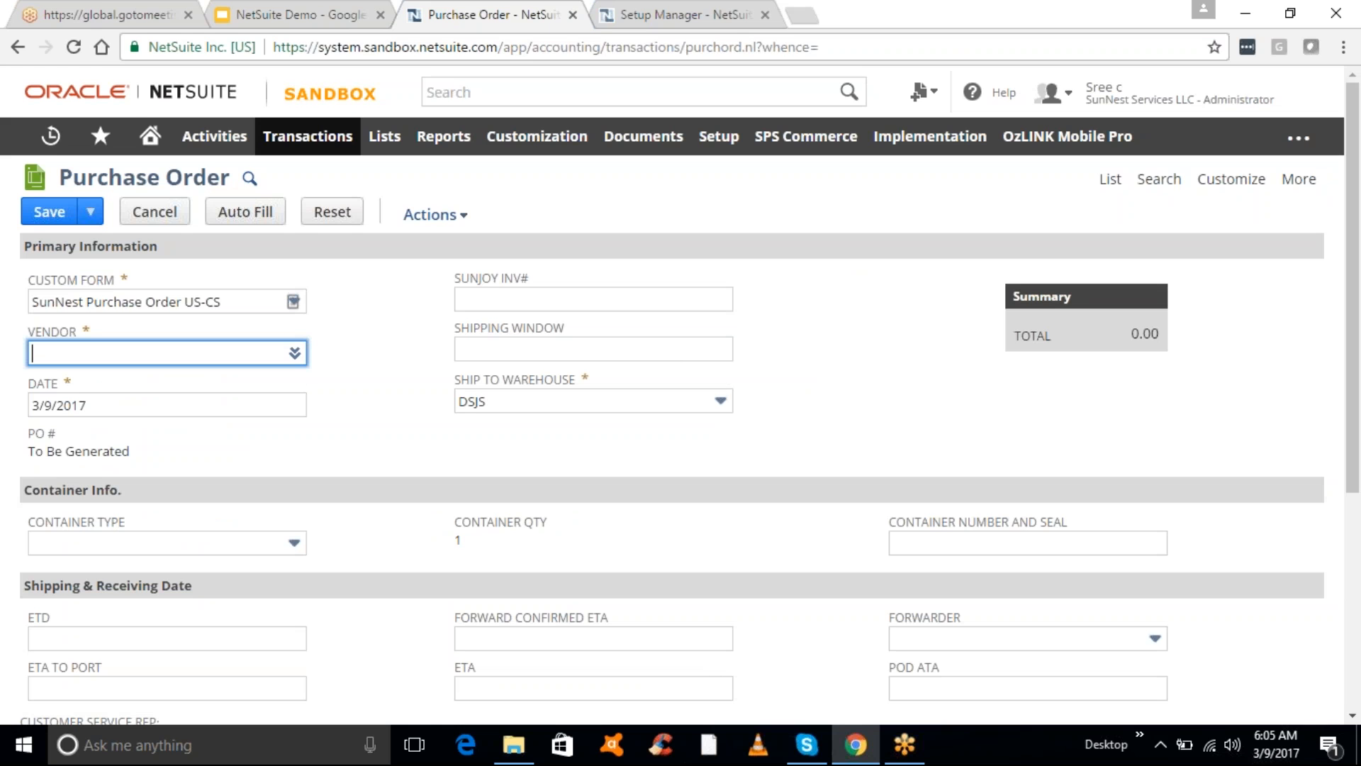
type("test")
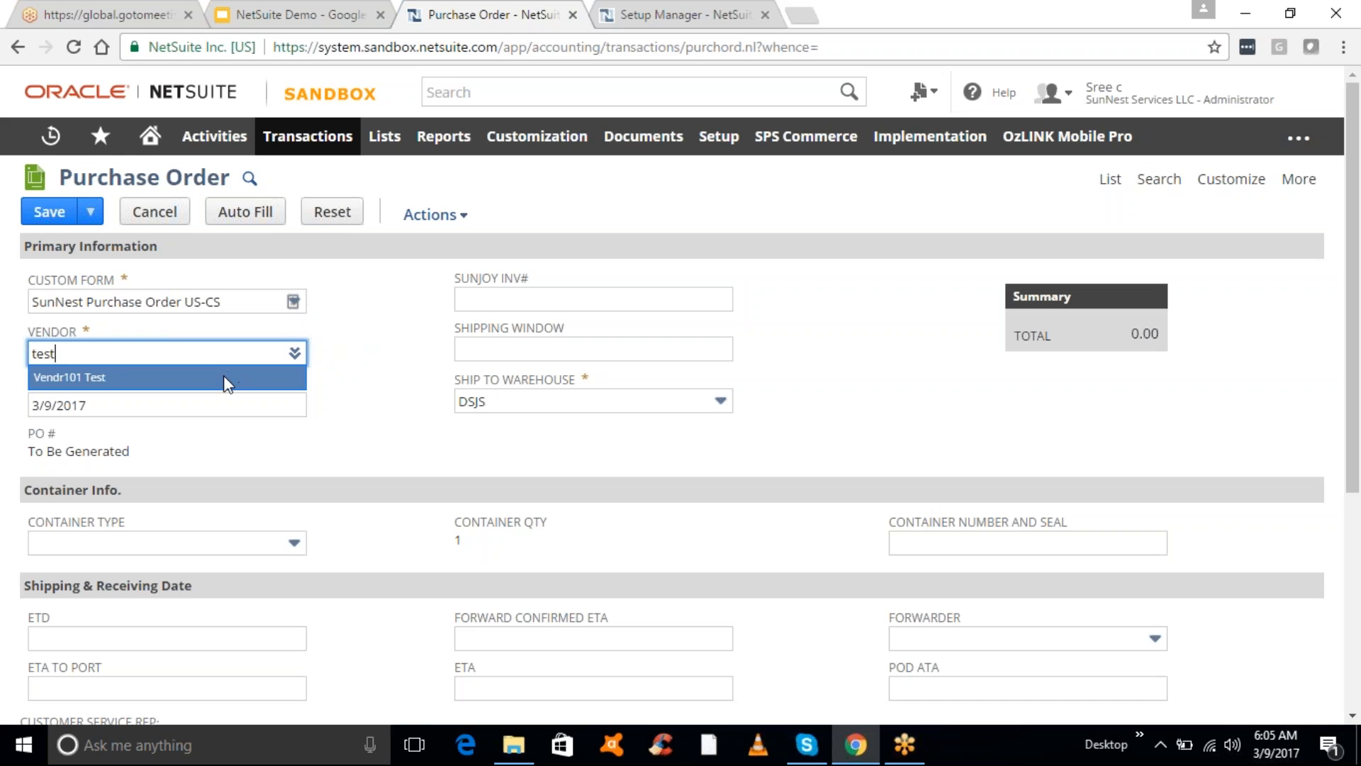
left_click(220, 377)
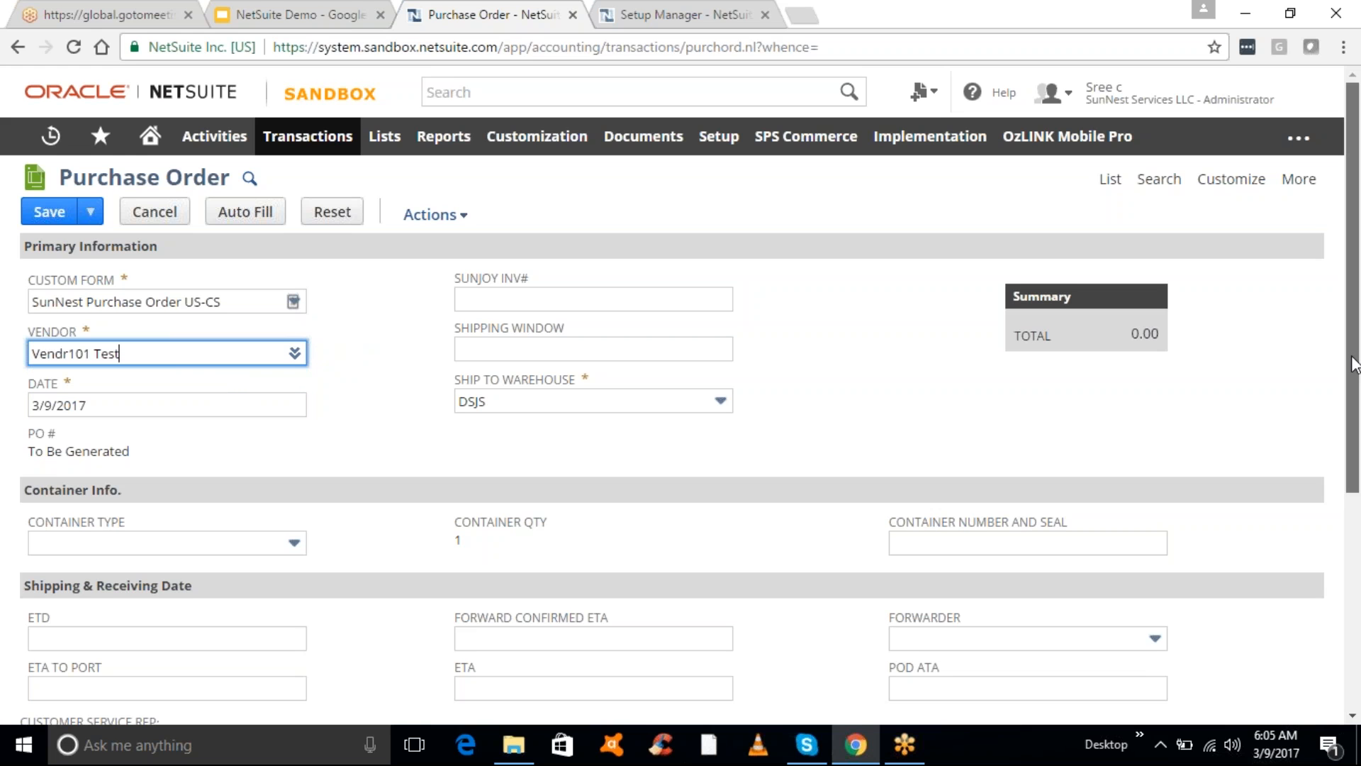
scroll(1353, 363, "down", 5)
left_click(158, 569)
type("test")
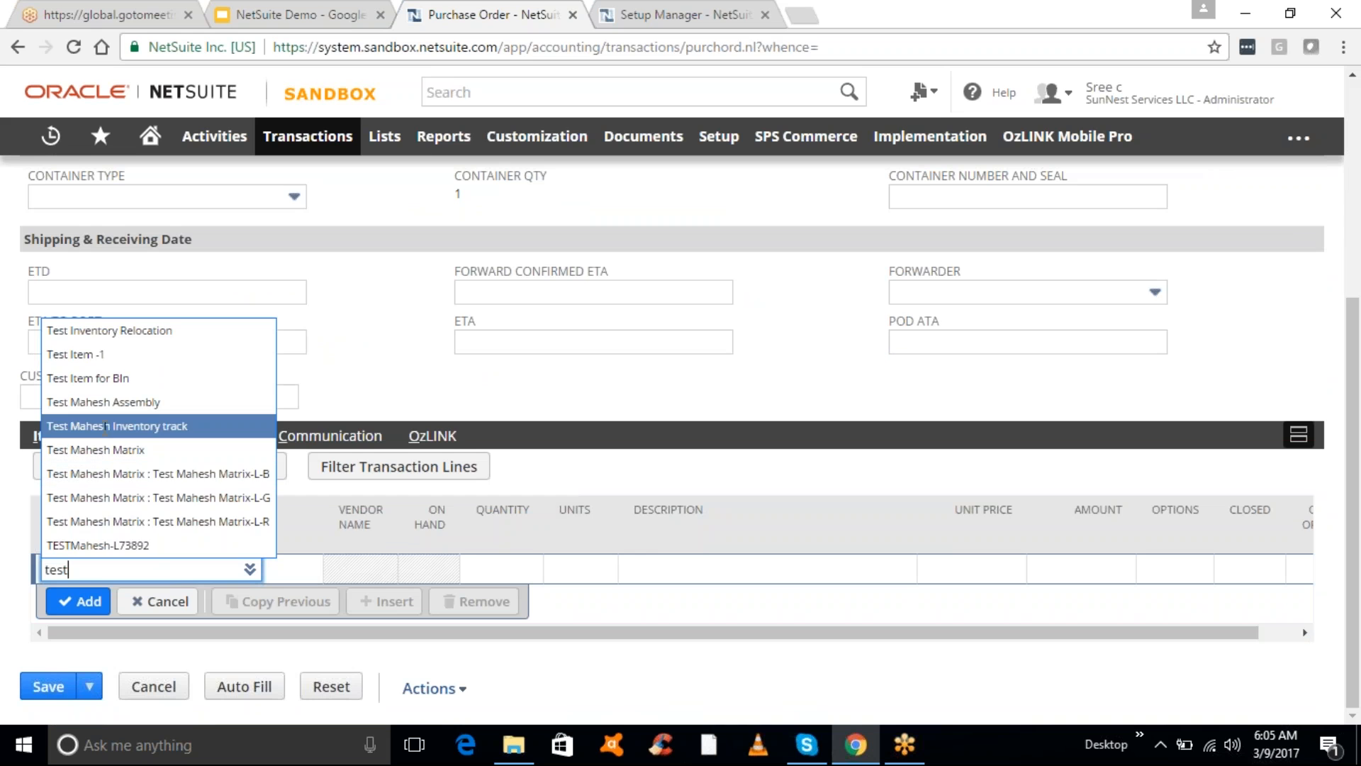
left_click(106, 427)
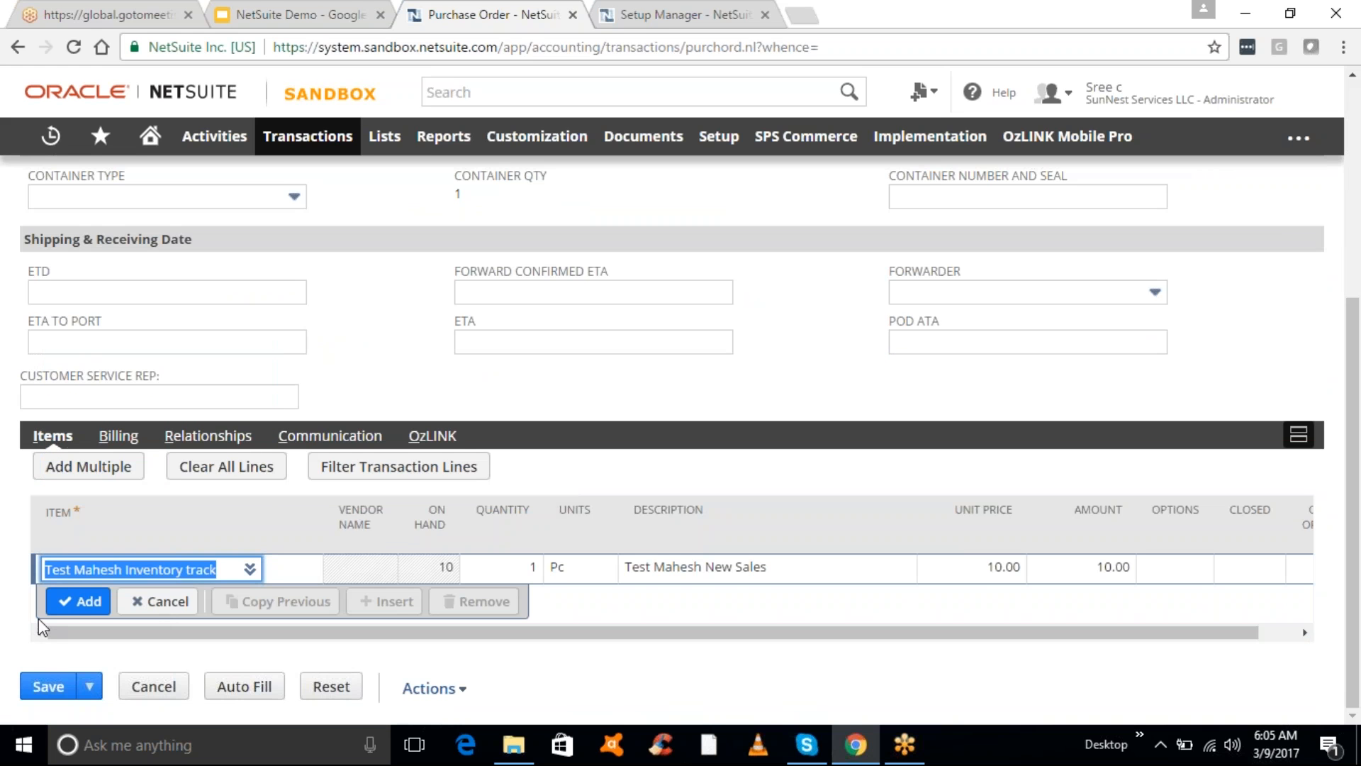
left_click(89, 607)
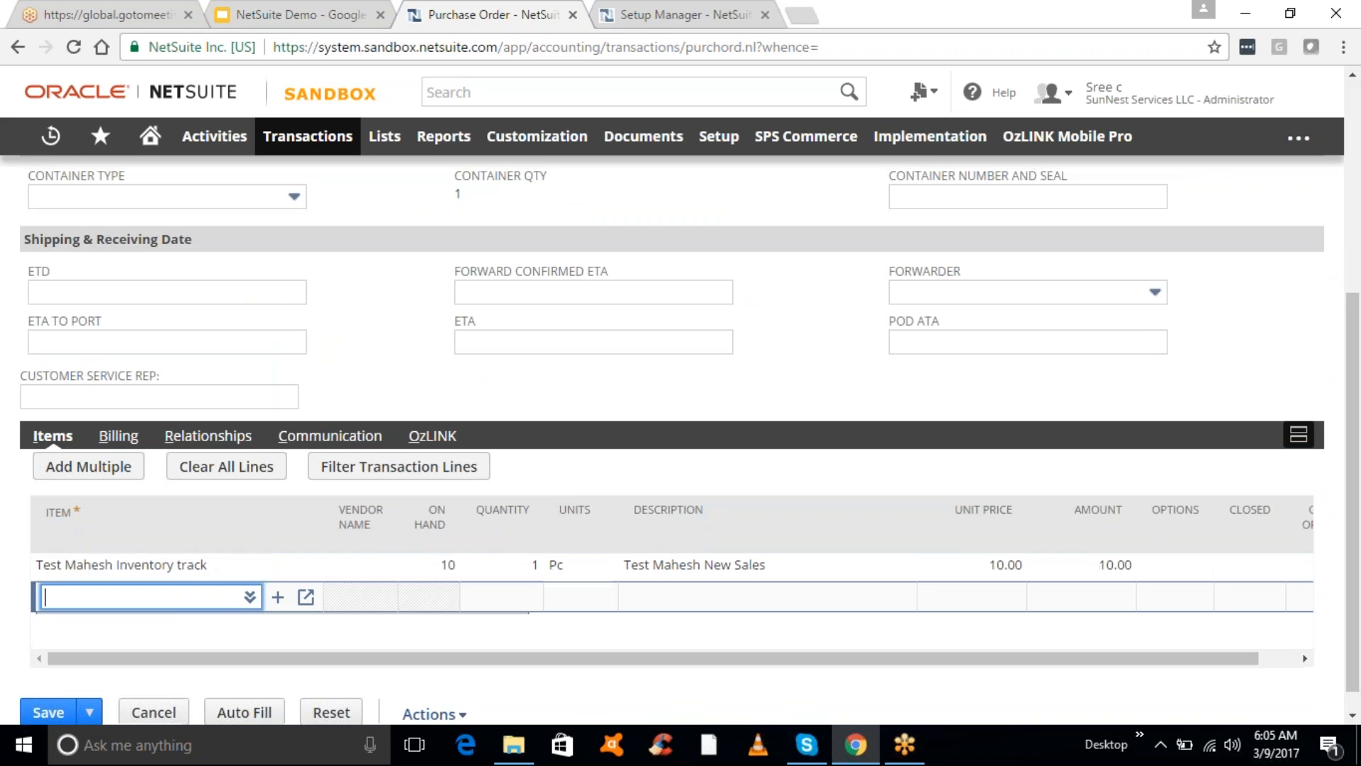
left_click(47, 716)
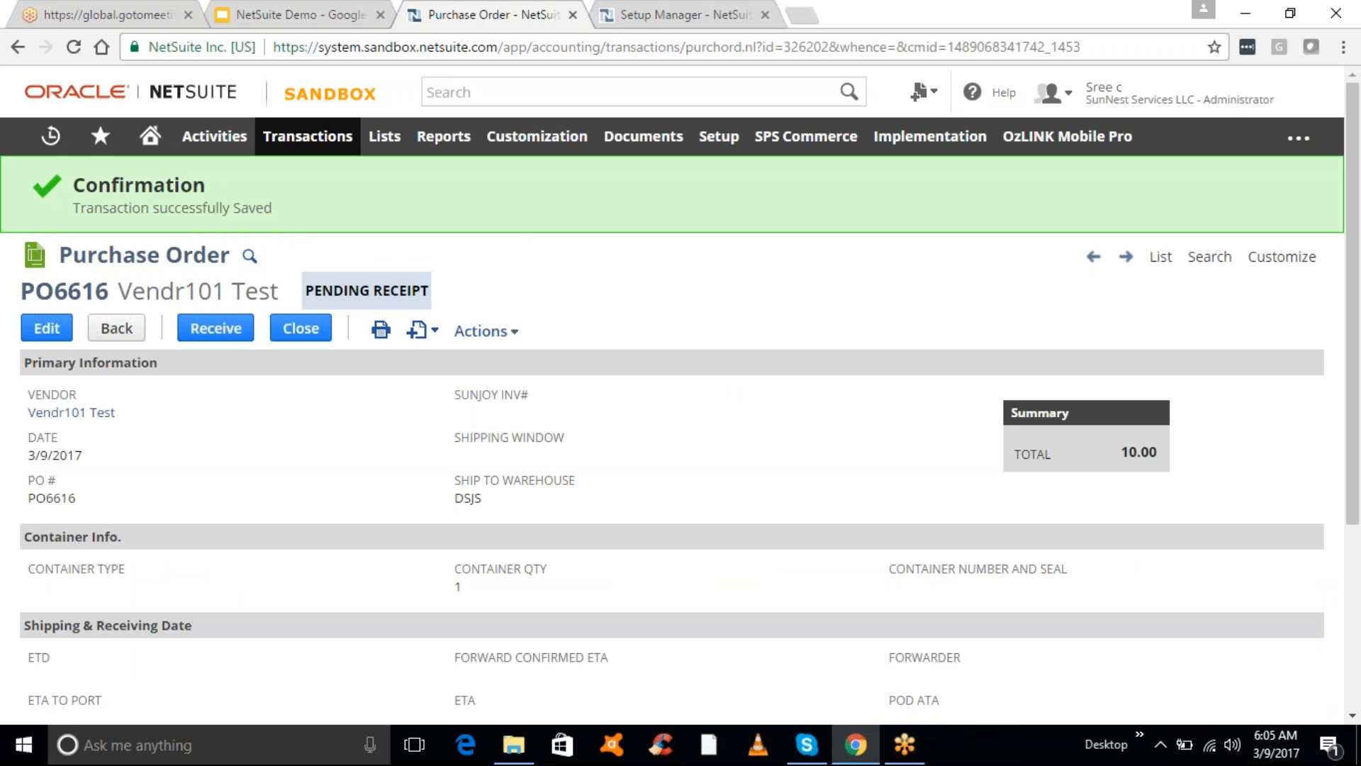
- Open Setup > Accounting > Accounting Preferences in a new browser tab and close the Setup Manager tab
mouse_move(724, 139)
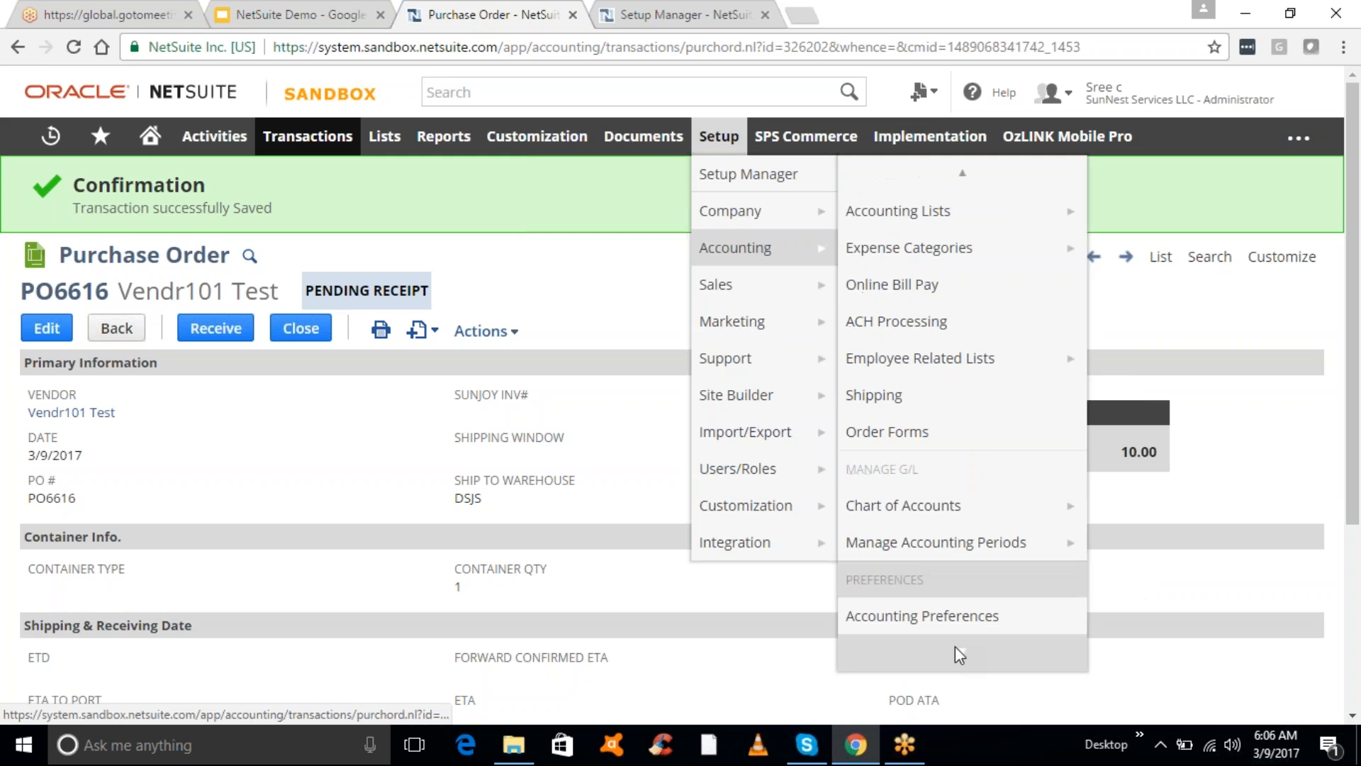
mouse_move(955, 645)
right_click(916, 482)
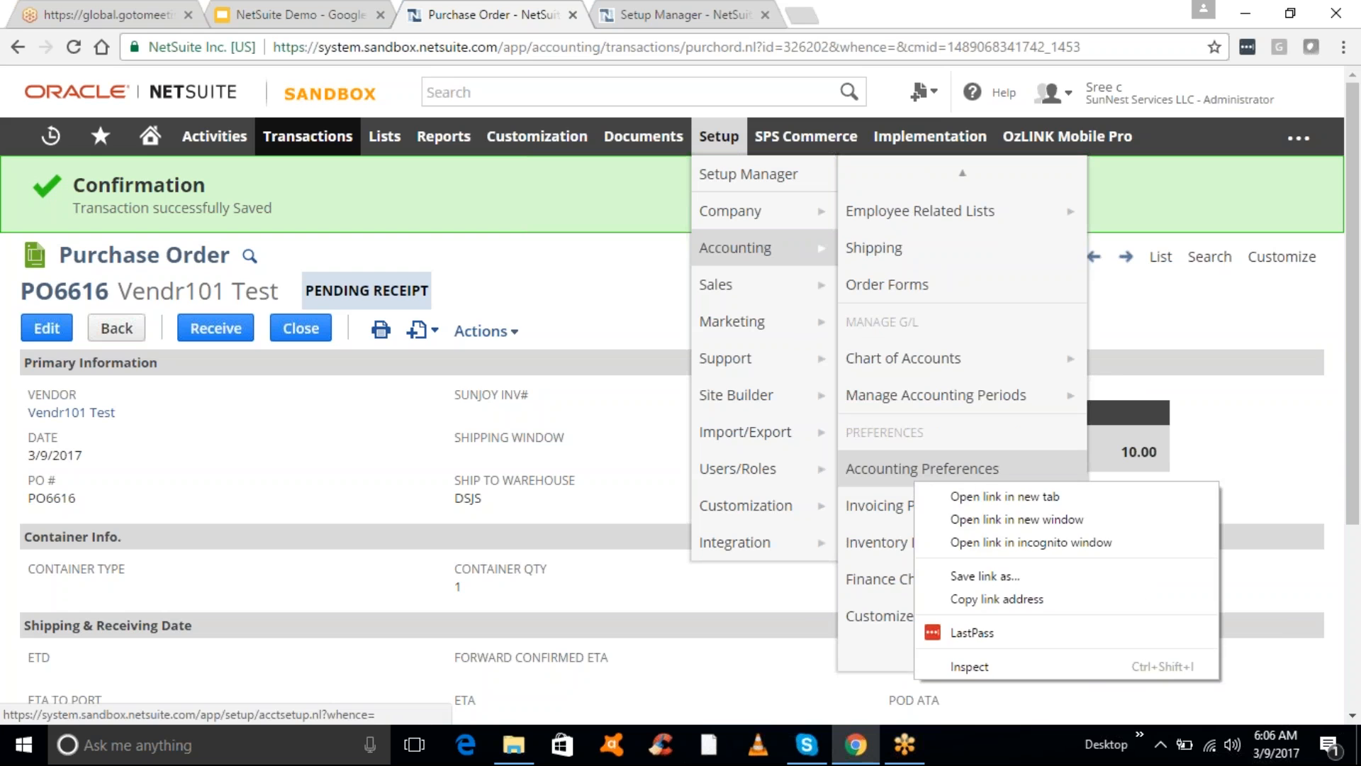
left_click(964, 495)
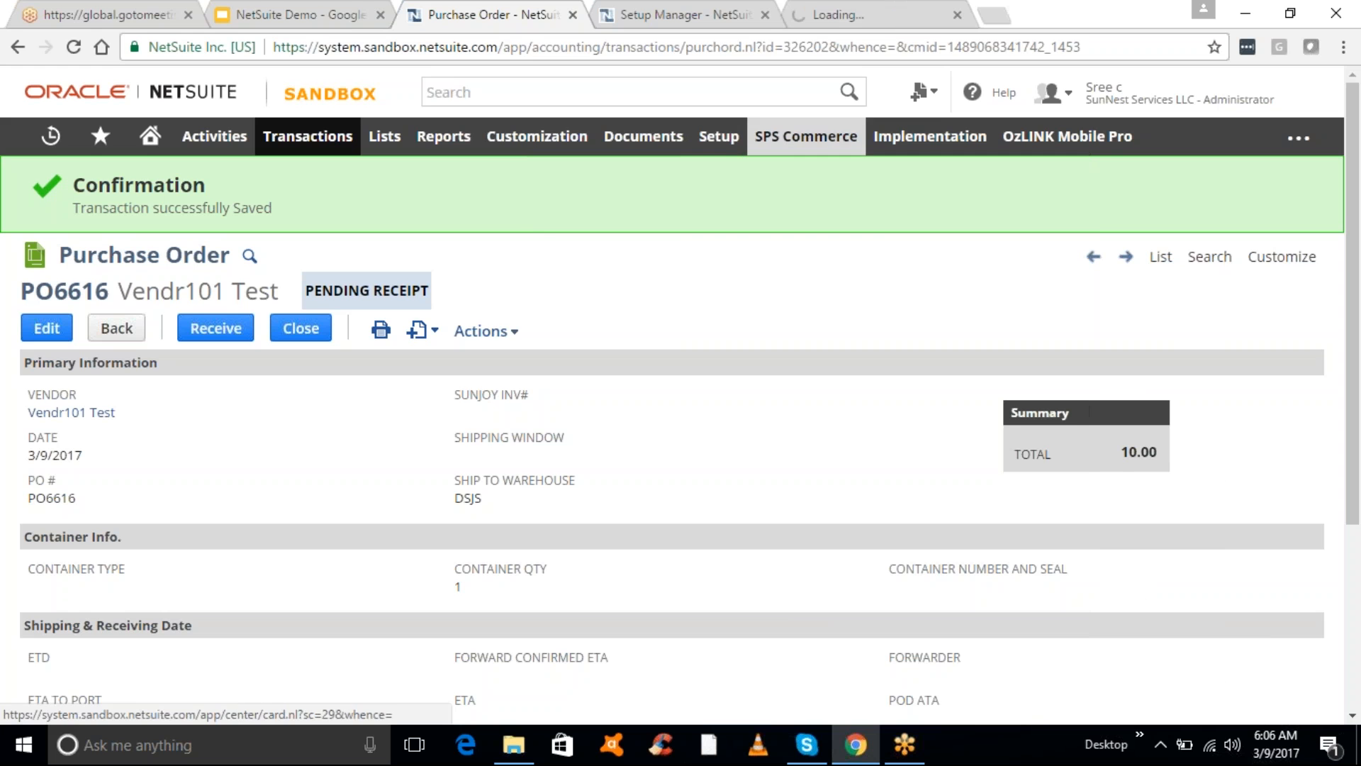
left_click(766, 13)
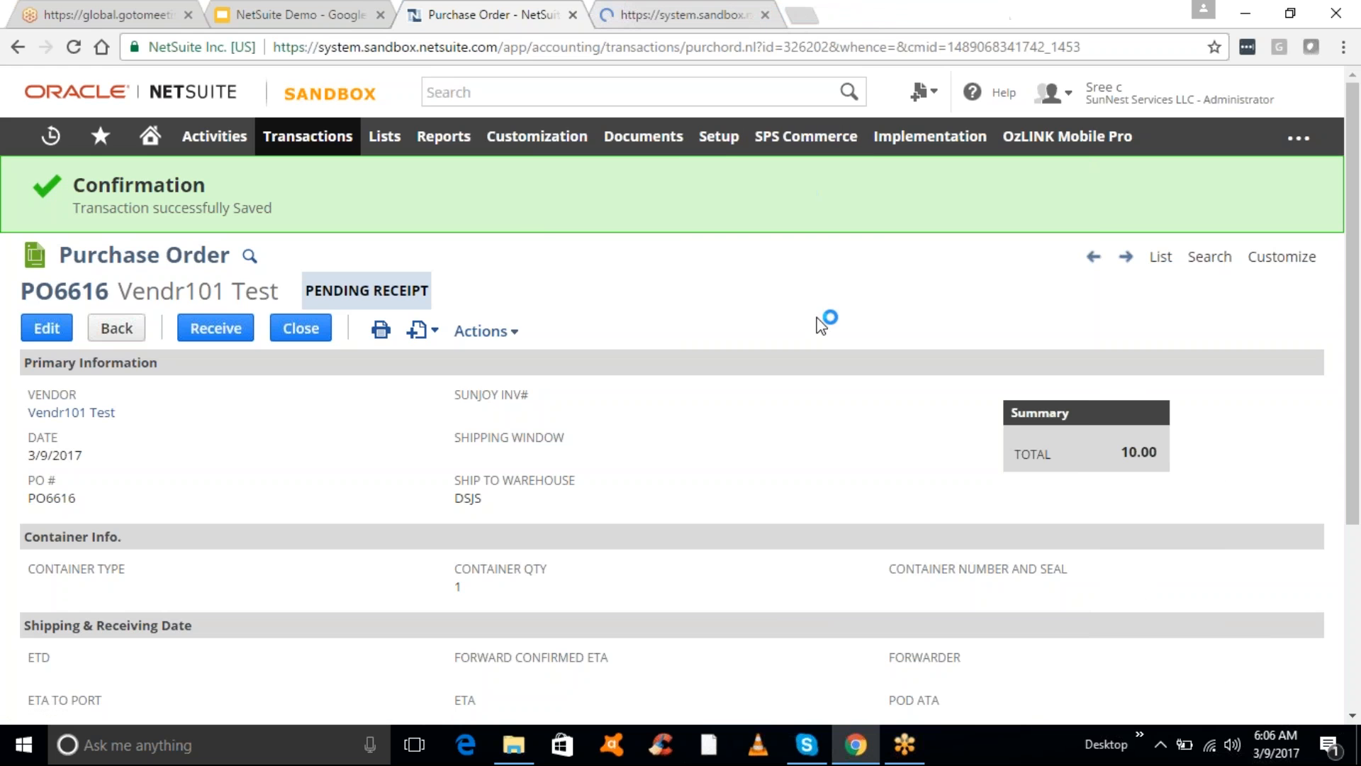
- Check Purchase Orders under Approval Routing, save the preference, and switch back to the PO6616 tab
left_click(688, 17)
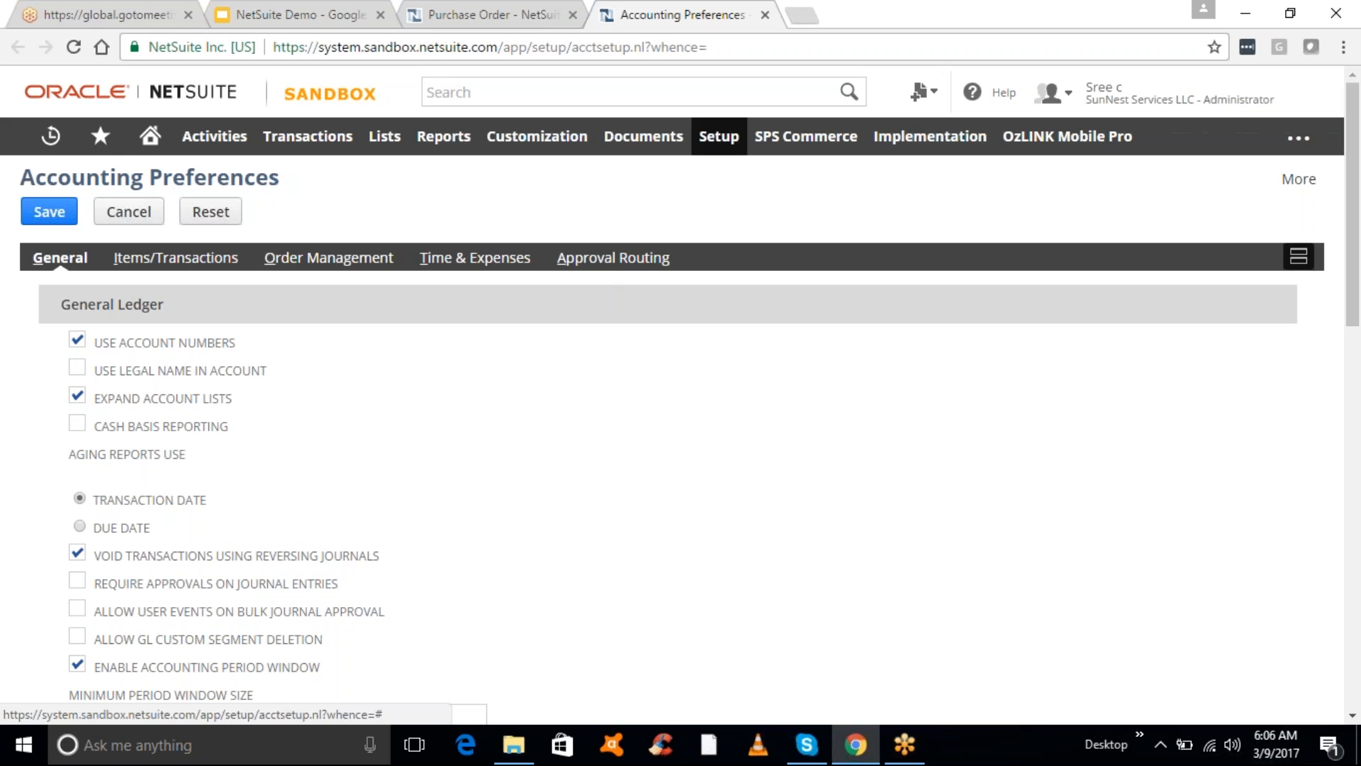
left_click(615, 258)
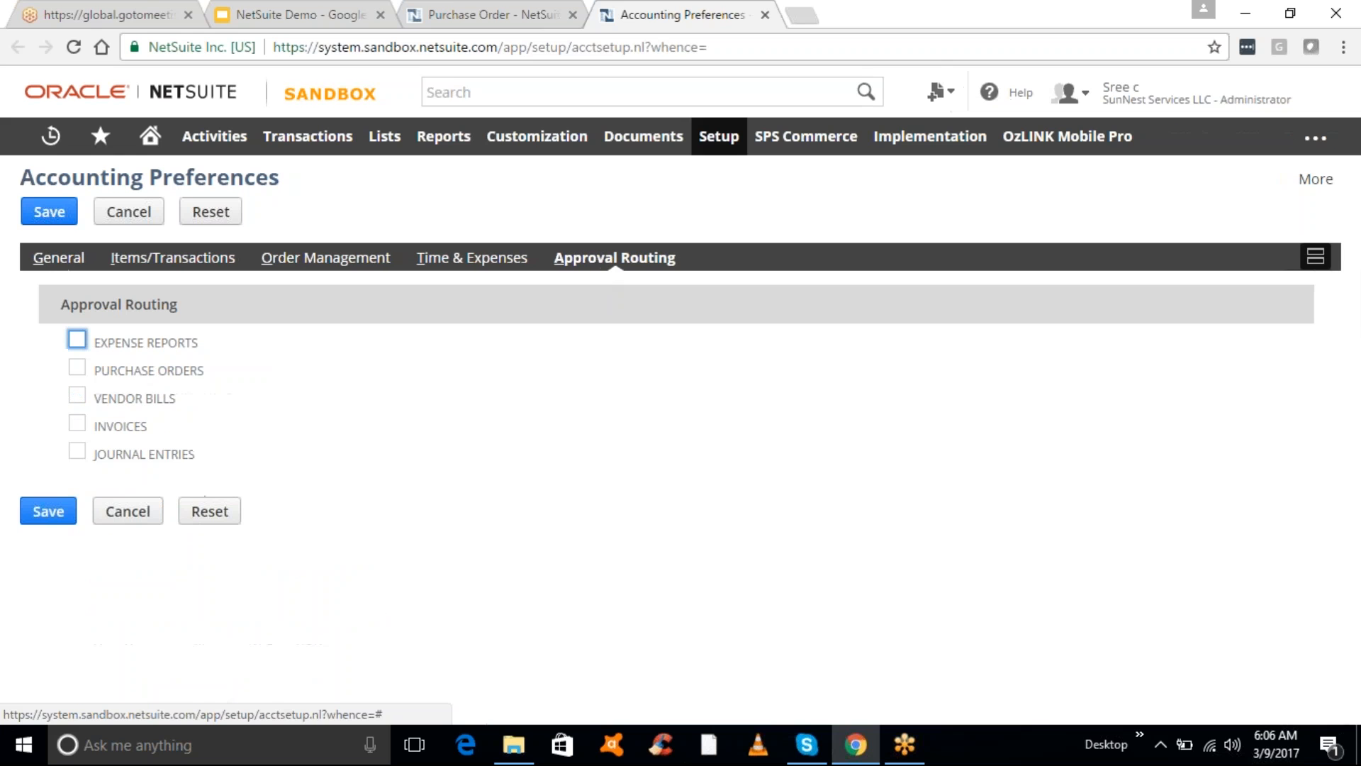
left_click(78, 370)
left_click(48, 514)
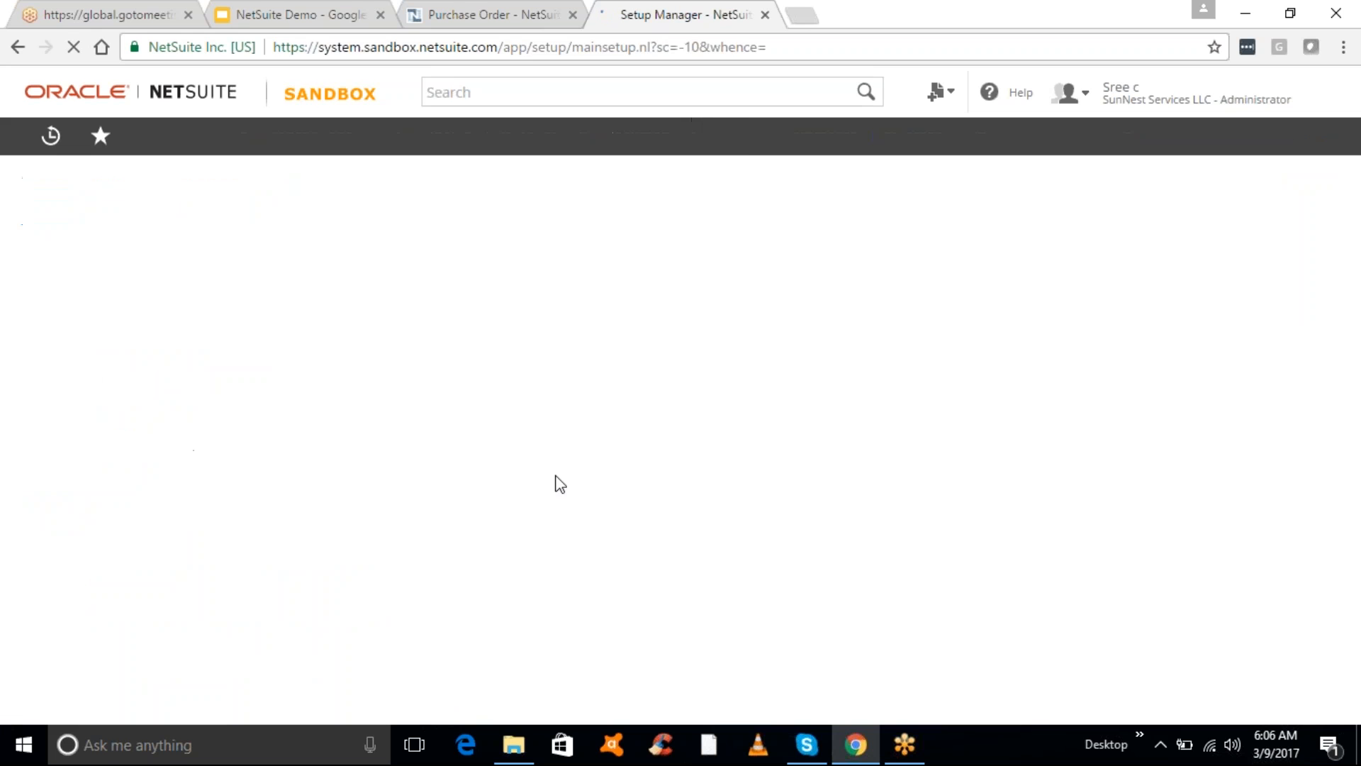
left_click(466, 14)
- Make a copy of PO6616, set its Custom Form to Standard Purchase Order, and save it as PO6617
mouse_move(510, 337)
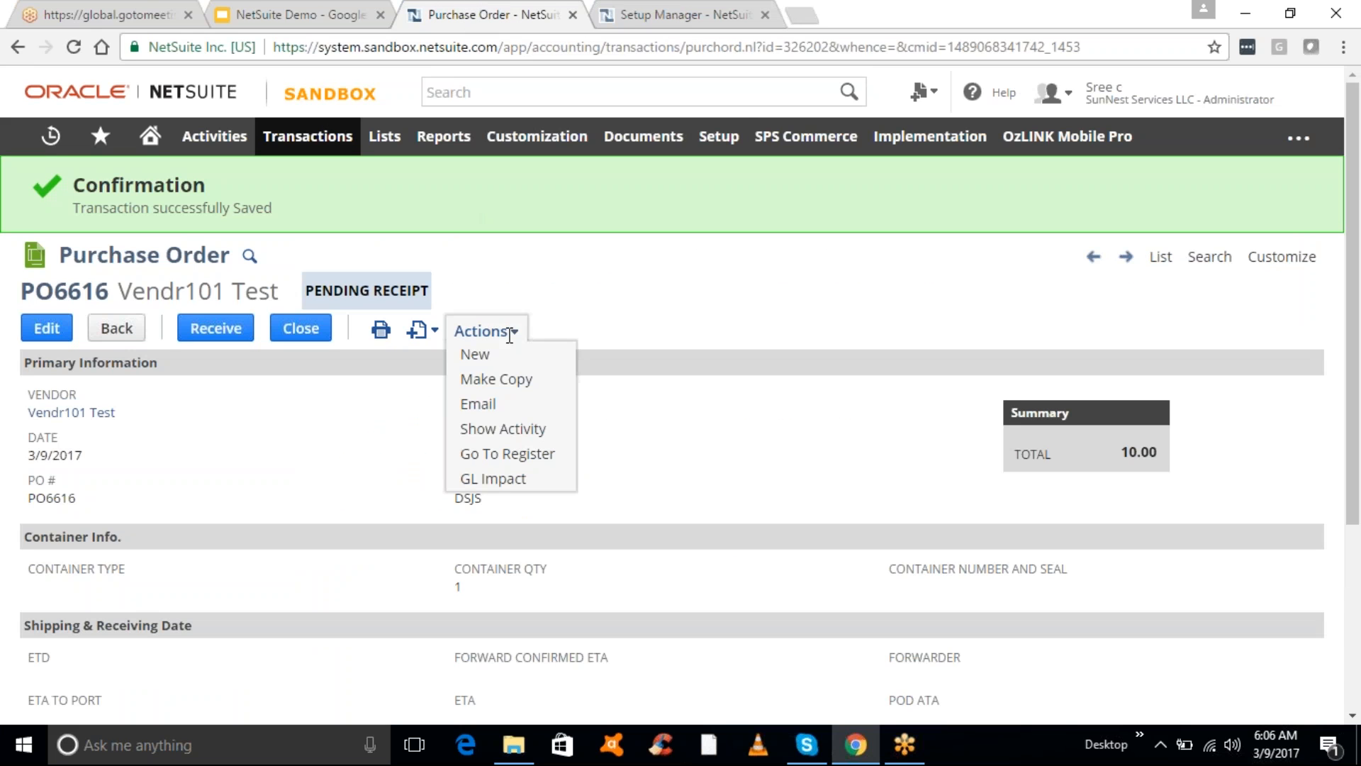
left_click(500, 382)
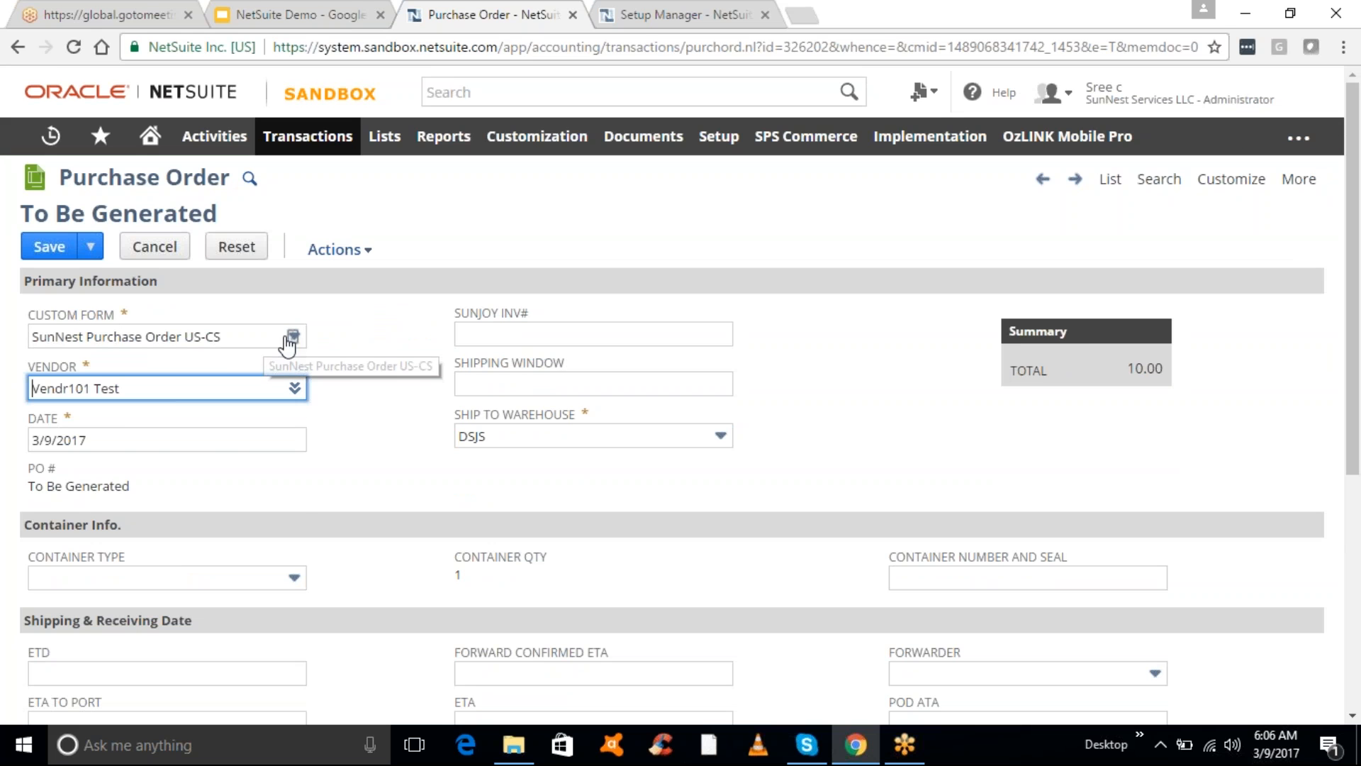
left_click(293, 340)
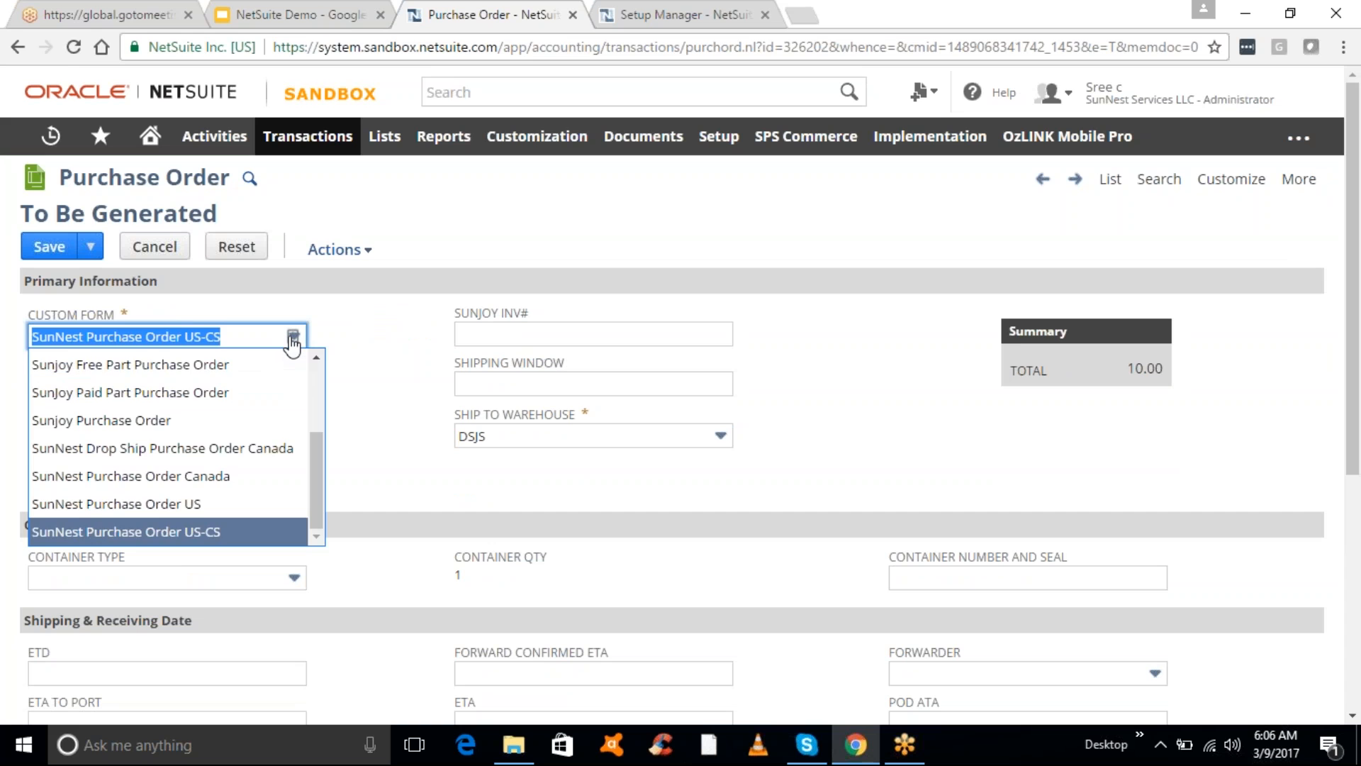
type("s")
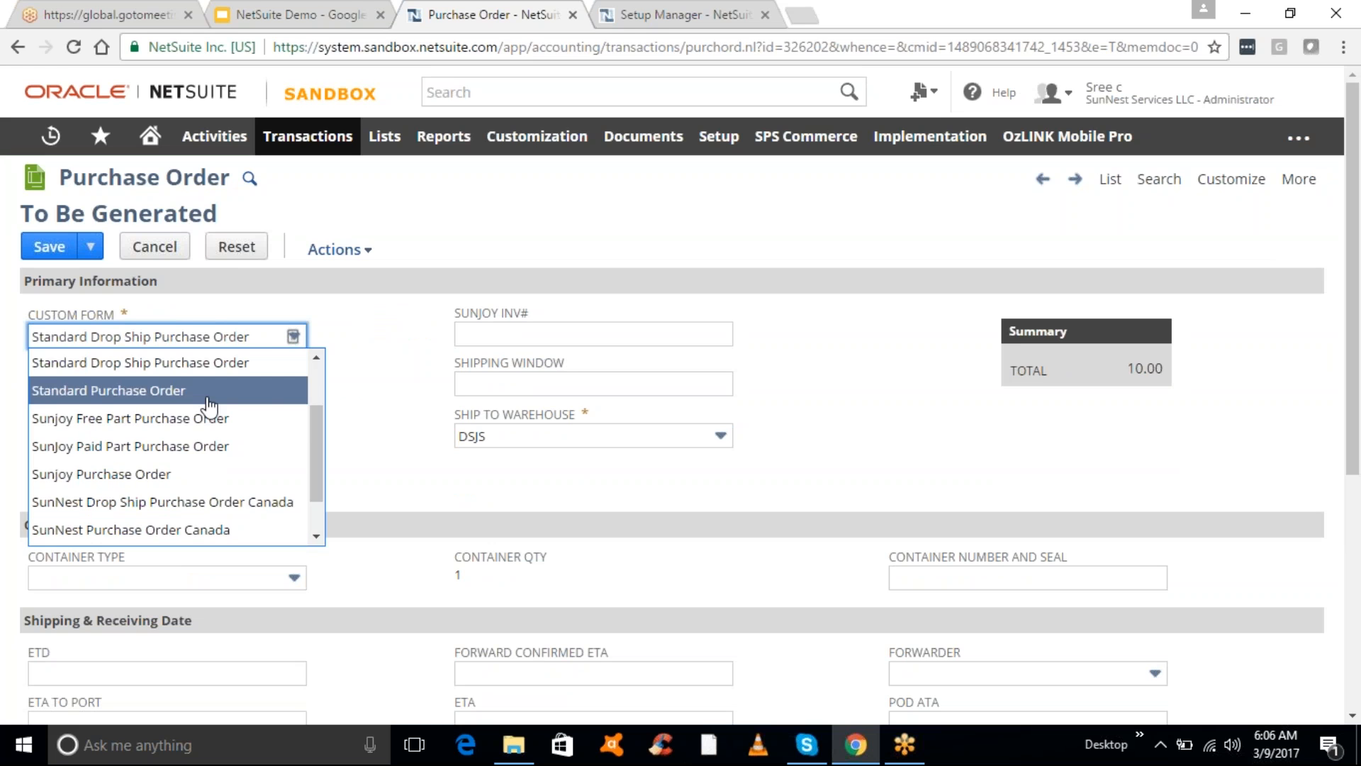
left_click(206, 391)
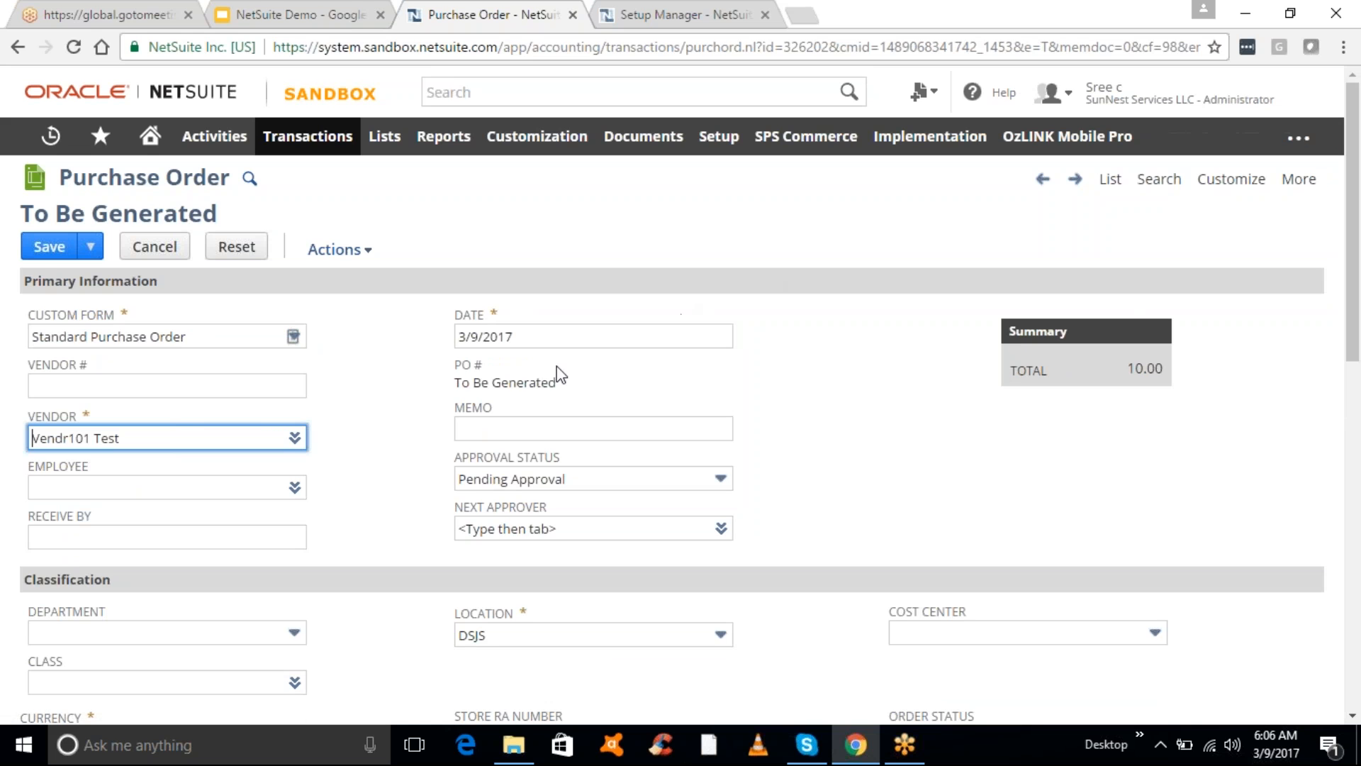
left_click(40, 250)
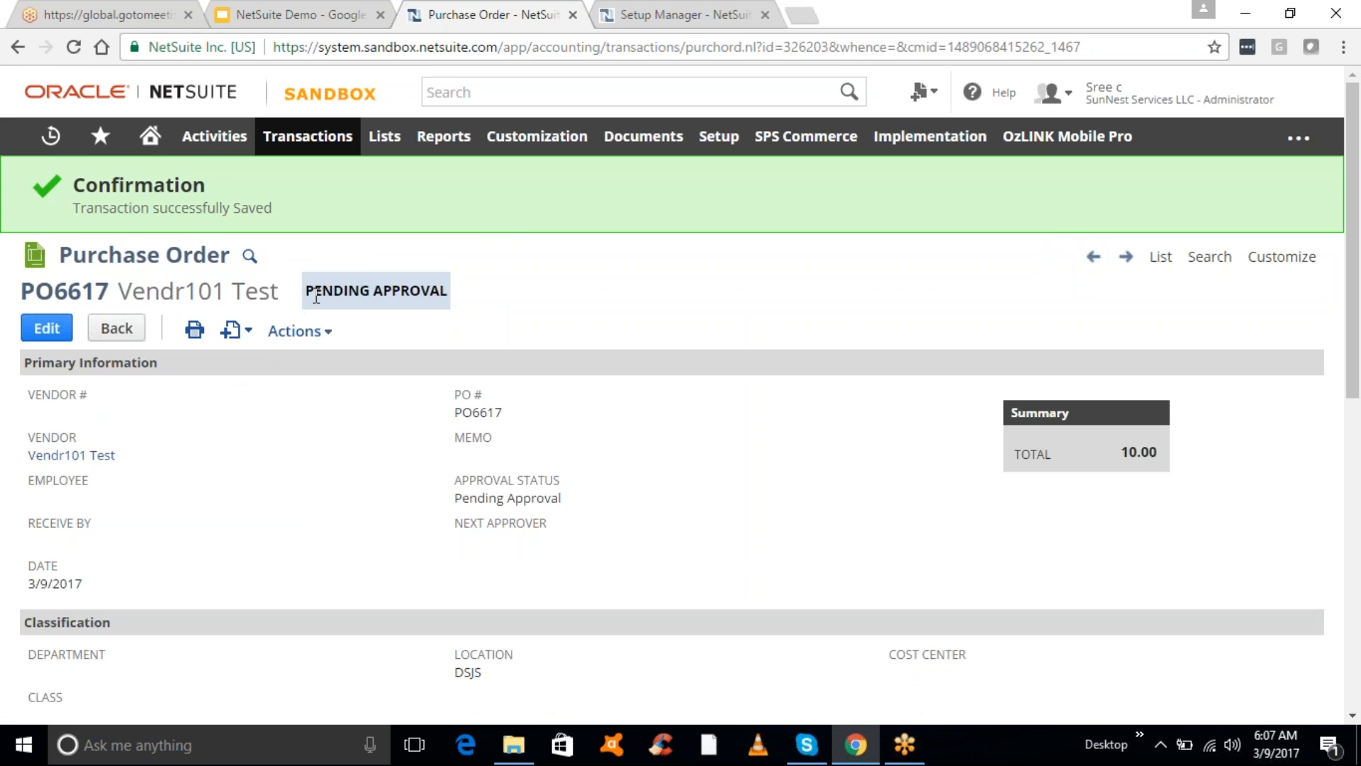
left_click_drag(307, 295, 452, 292)
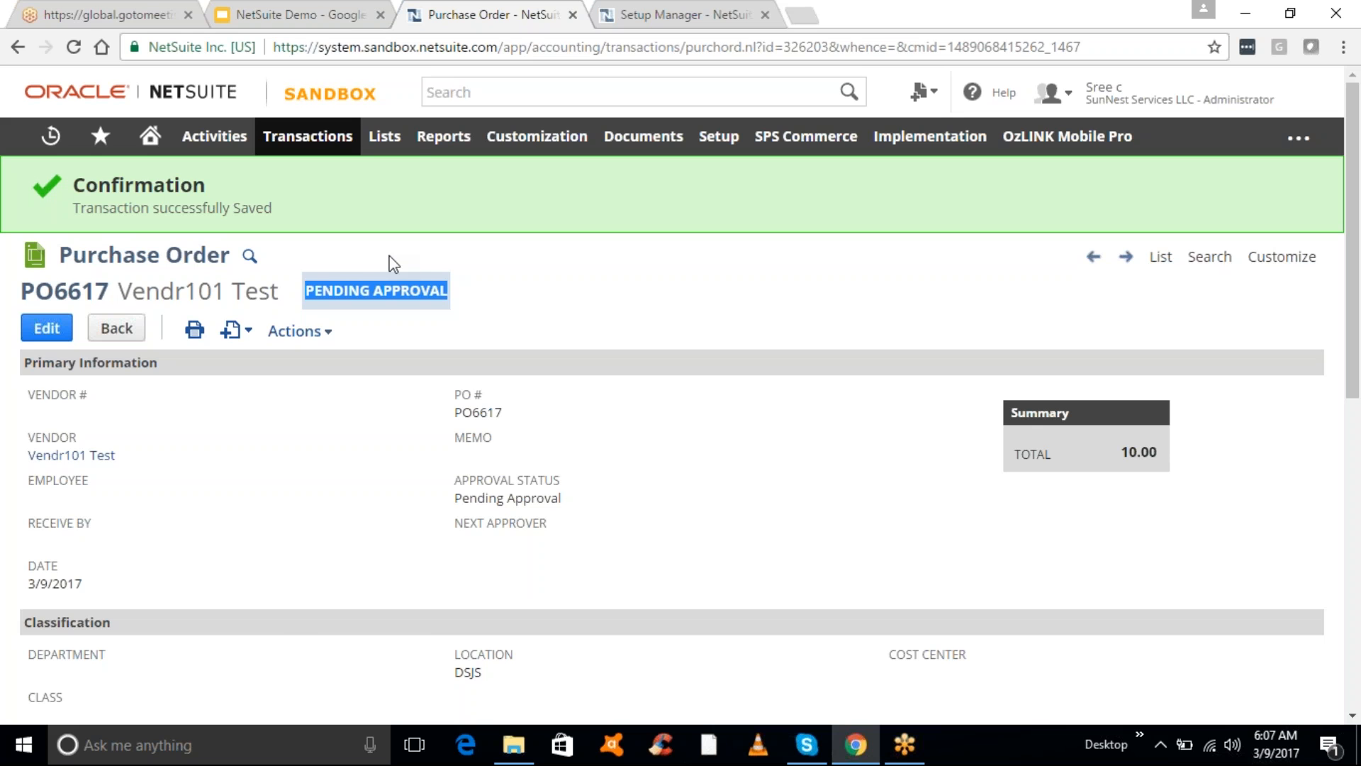
- Start a blank sales order via Transactions > Sales > Enter Sales Orders
mouse_move(325, 156)
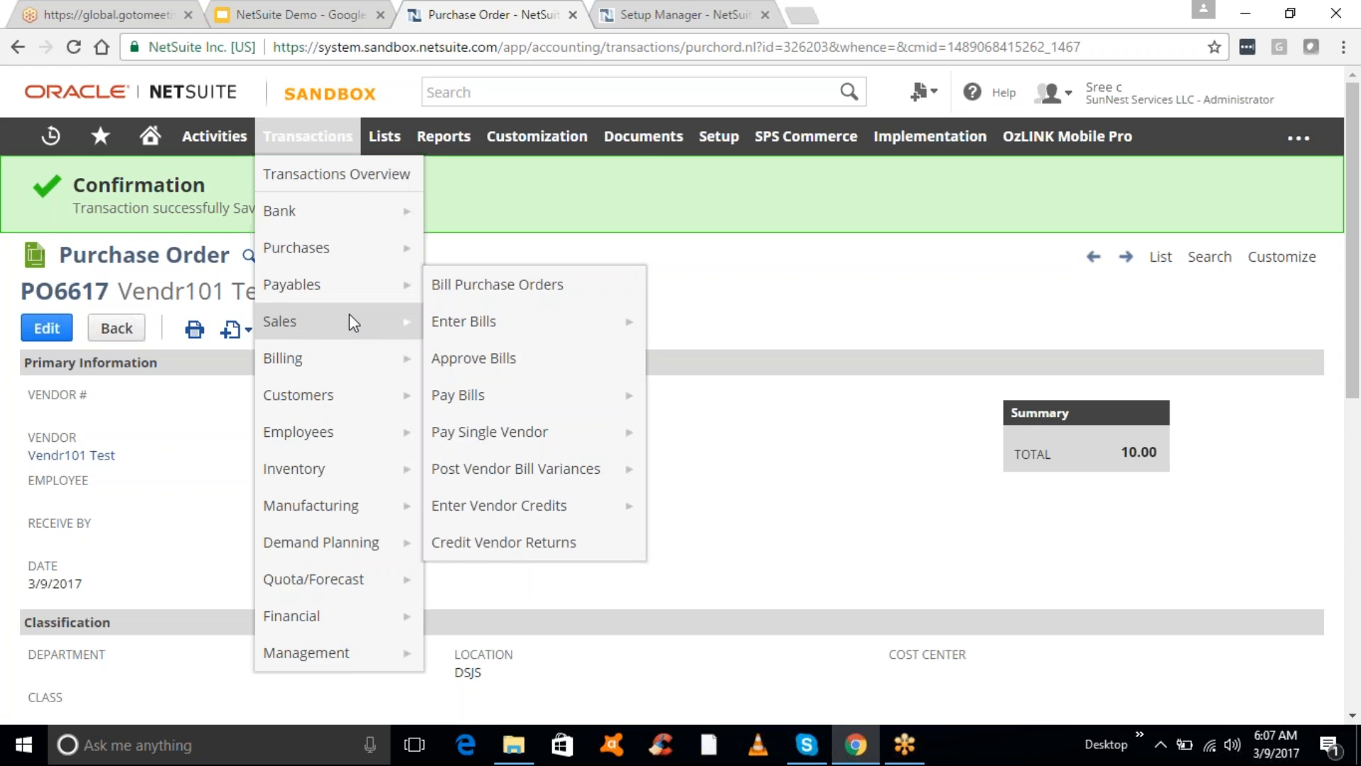
mouse_move(358, 322)
mouse_move(471, 376)
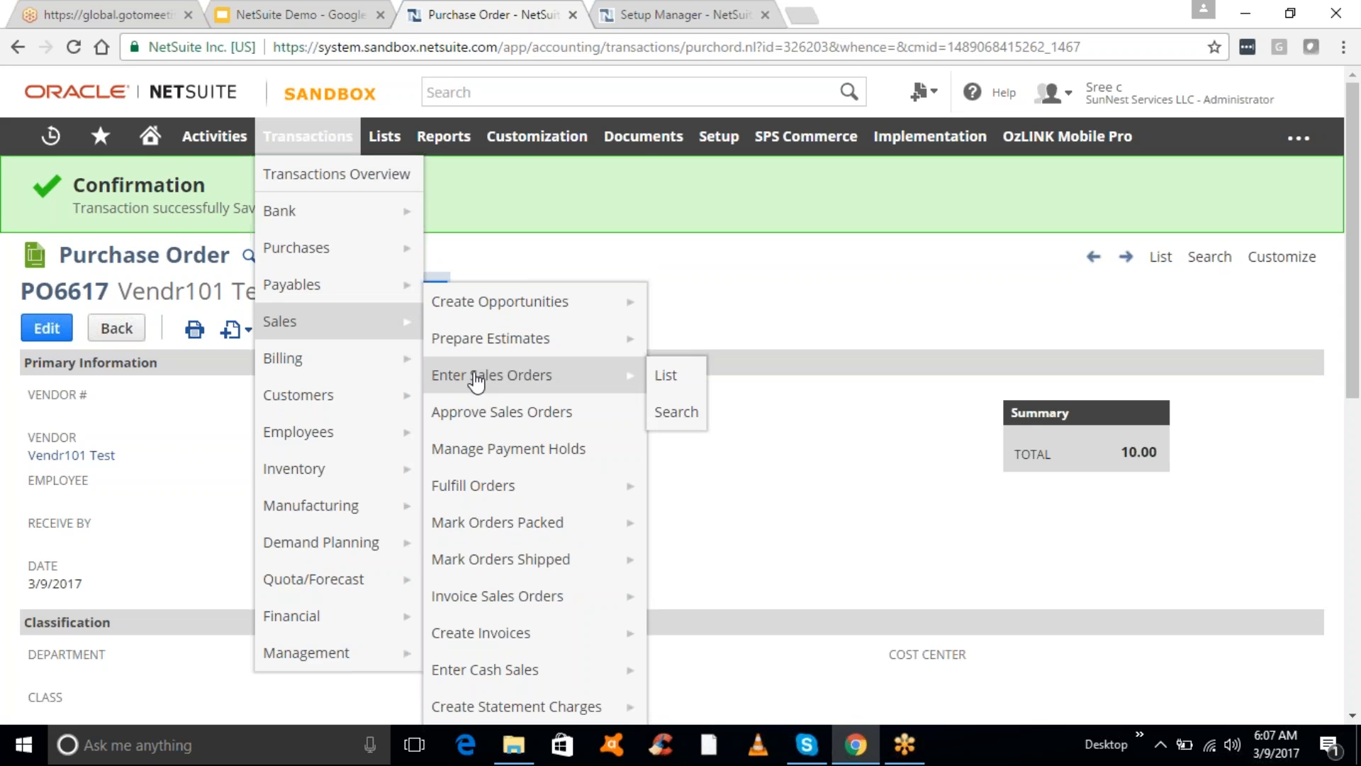
left_click(542, 382)
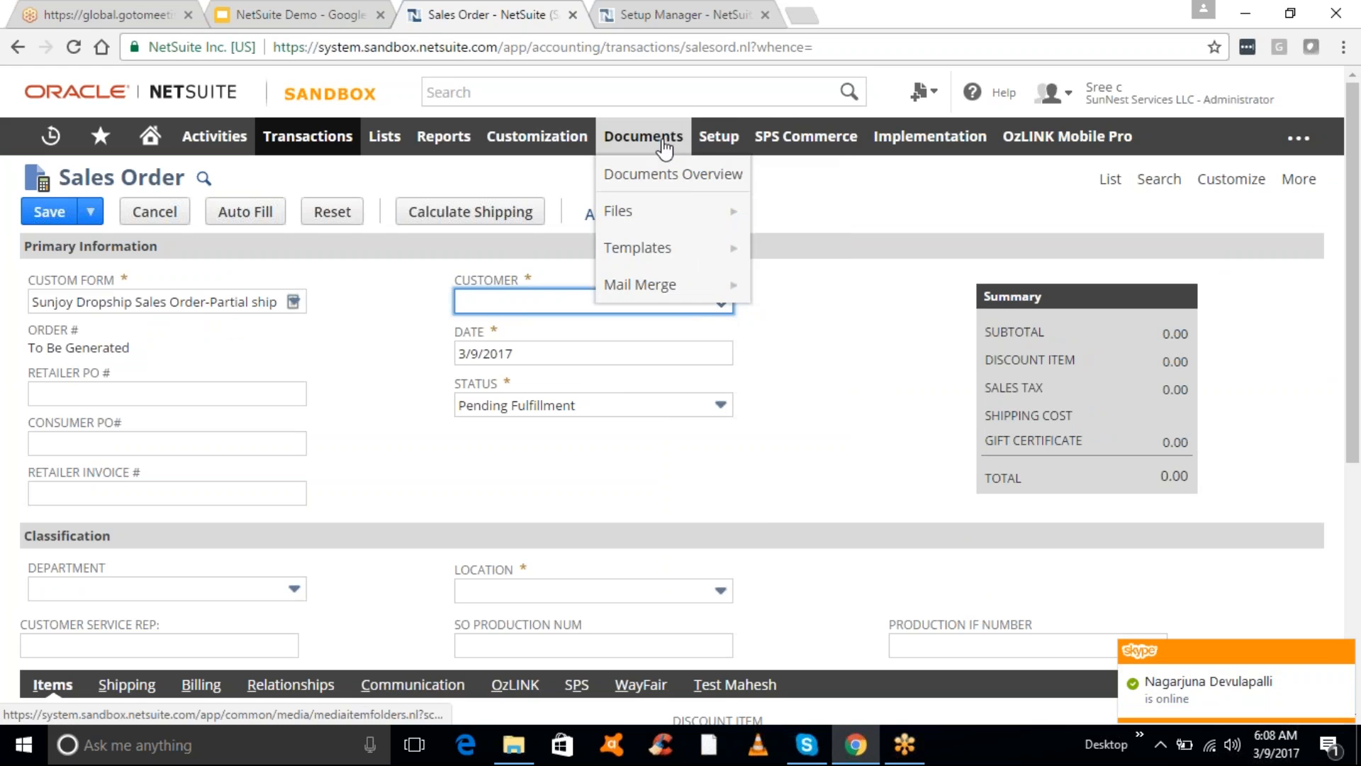
- Open a new Transaction Body Field form in a separate tab and close the Setup Manager tab
mouse_move(578, 141)
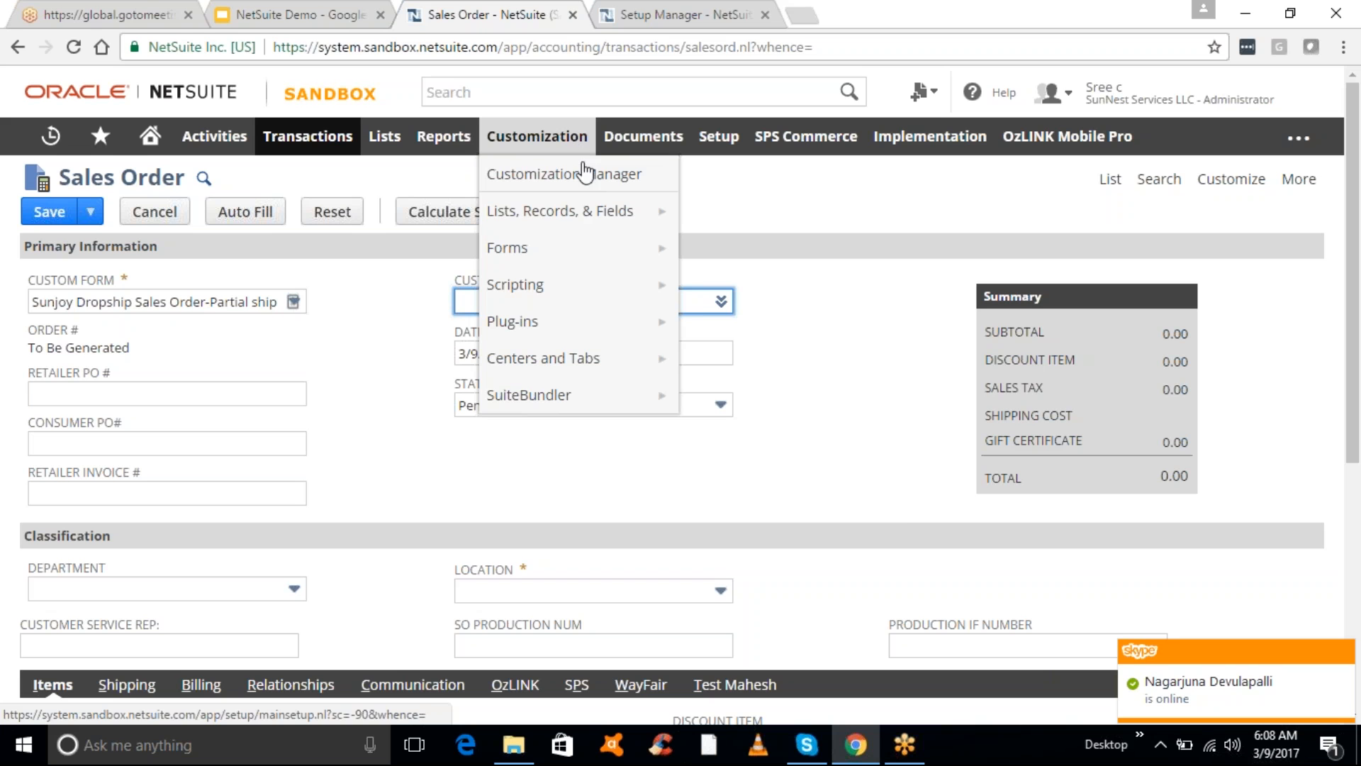
mouse_move(603, 211)
mouse_move(779, 337)
mouse_move(798, 398)
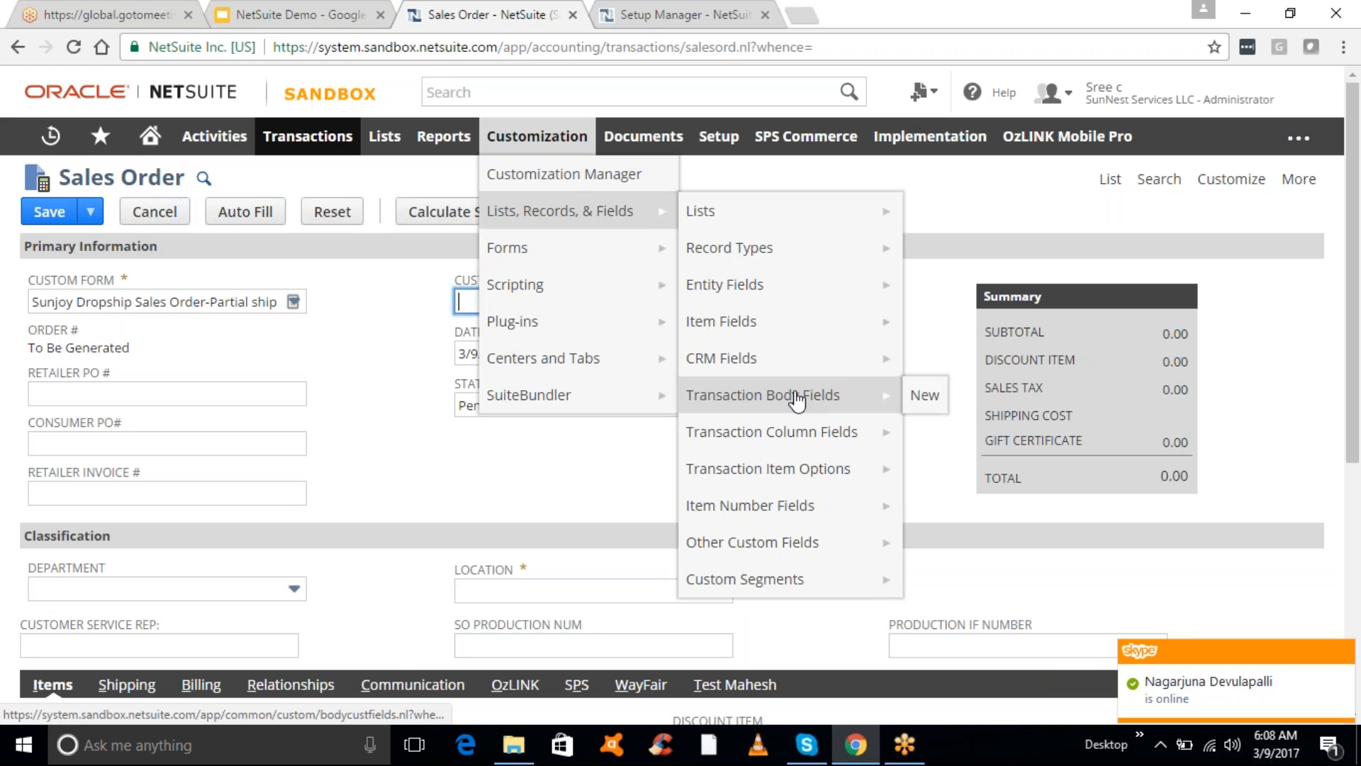
right_click(926, 403)
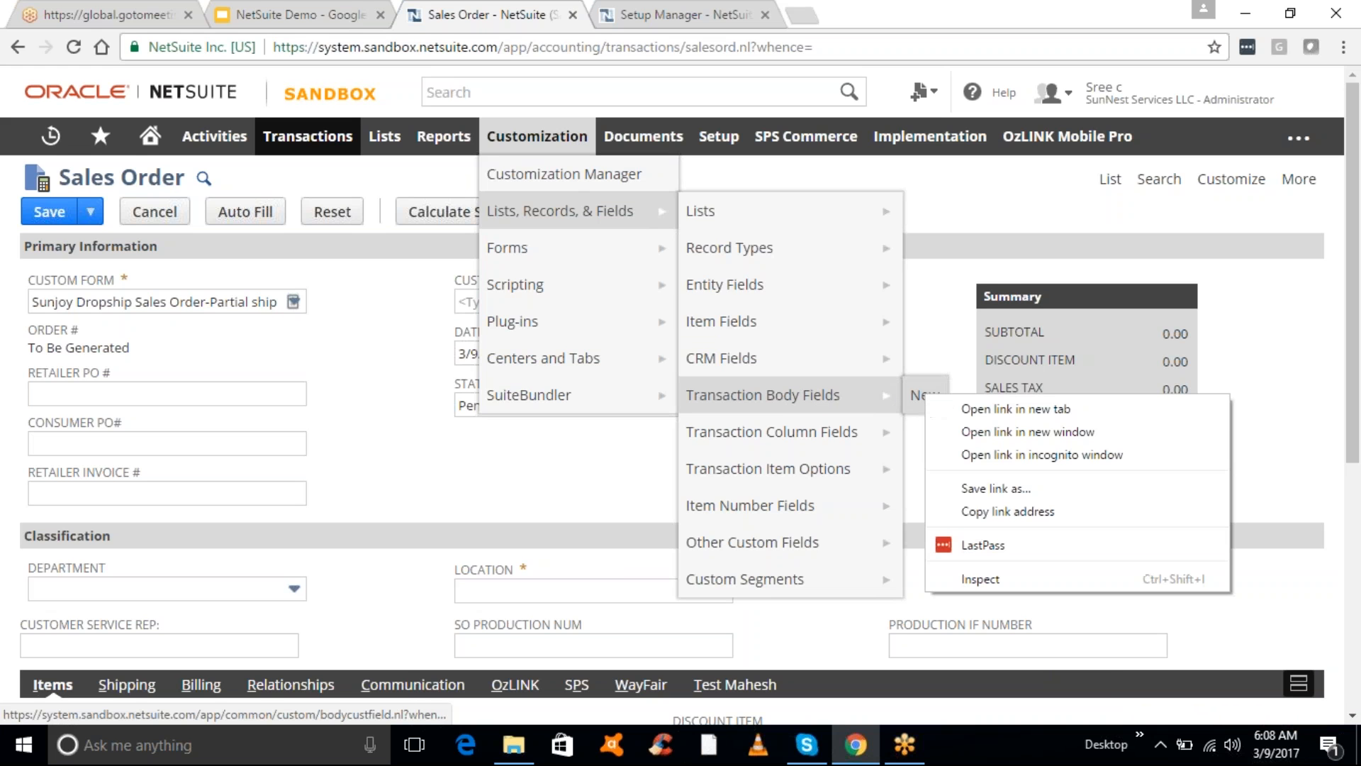
left_click(970, 412)
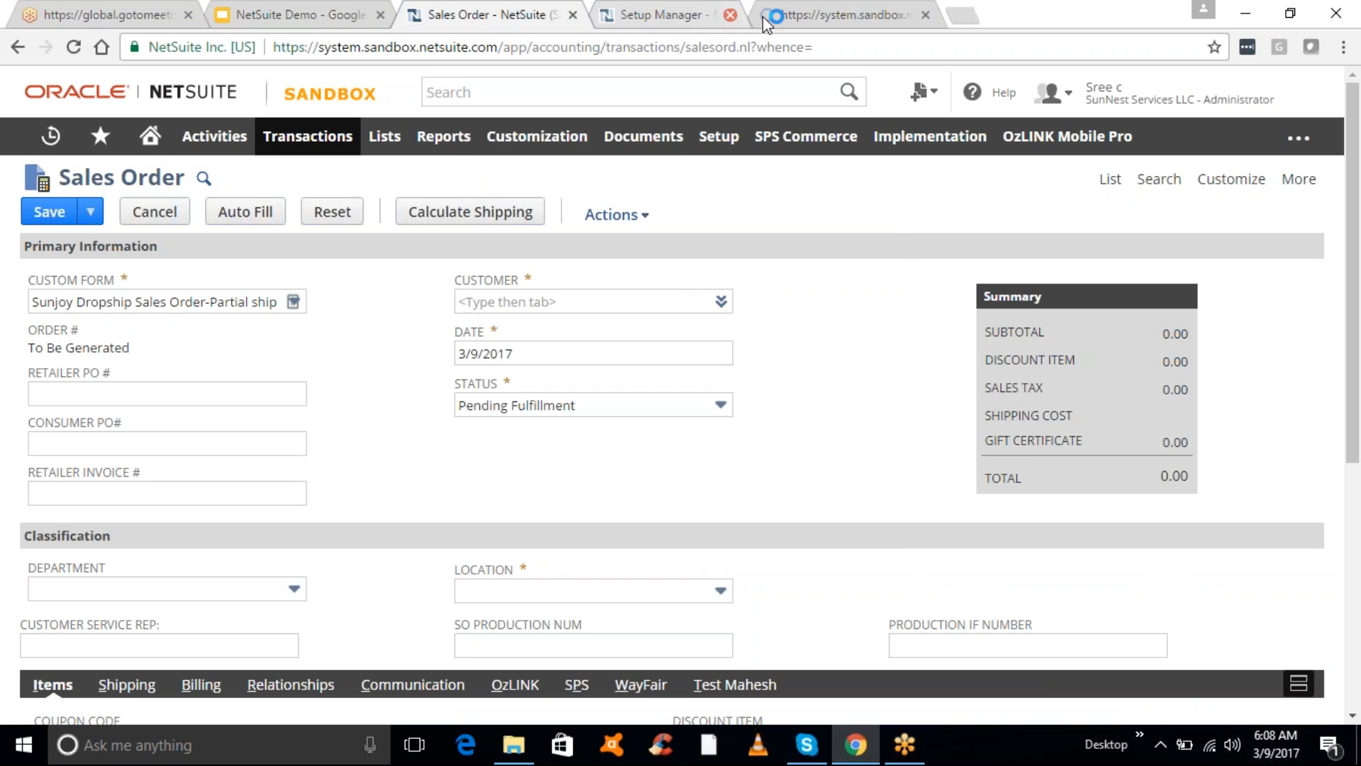
left_click(765, 15)
left_click(702, 15)
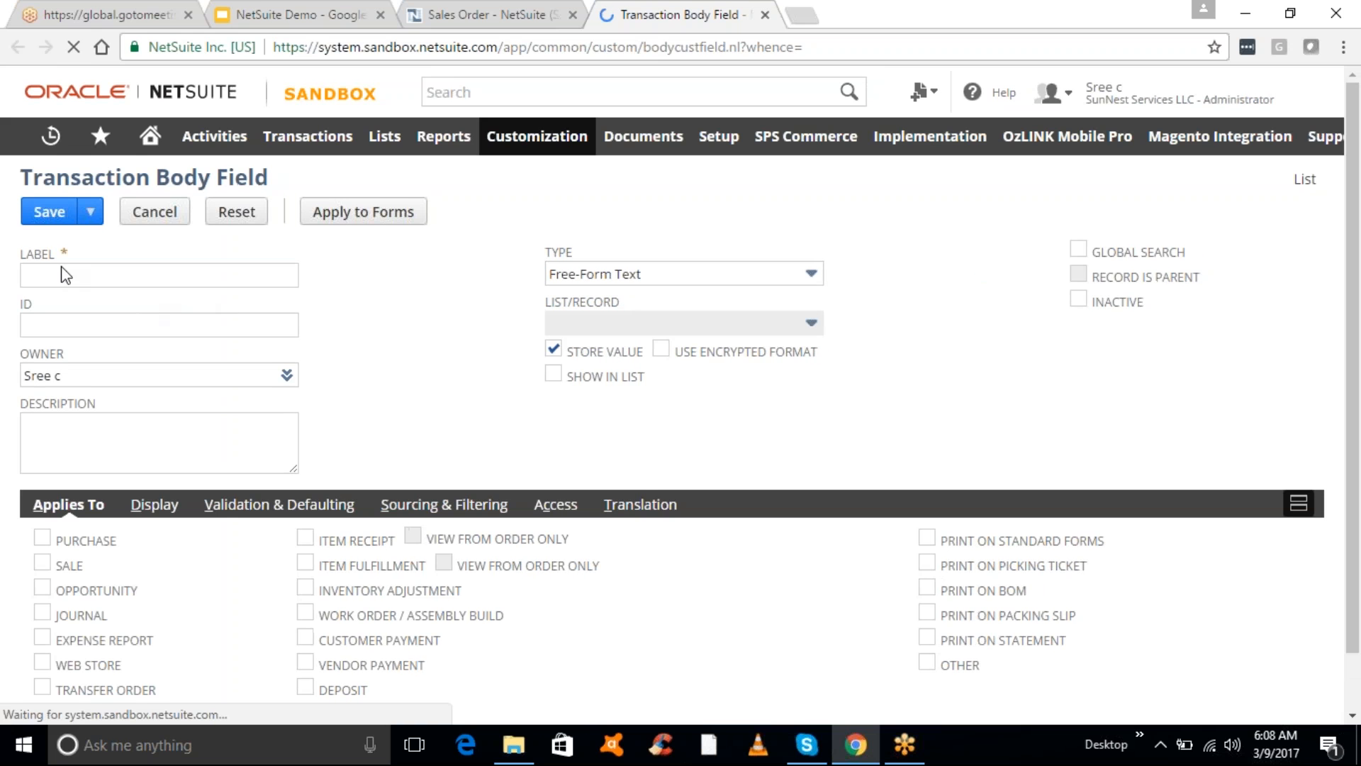
- Create Free-Form Text body field 'Test Mahesh' applied to Sale, save it, and return to the sales order
left_click(62, 274)
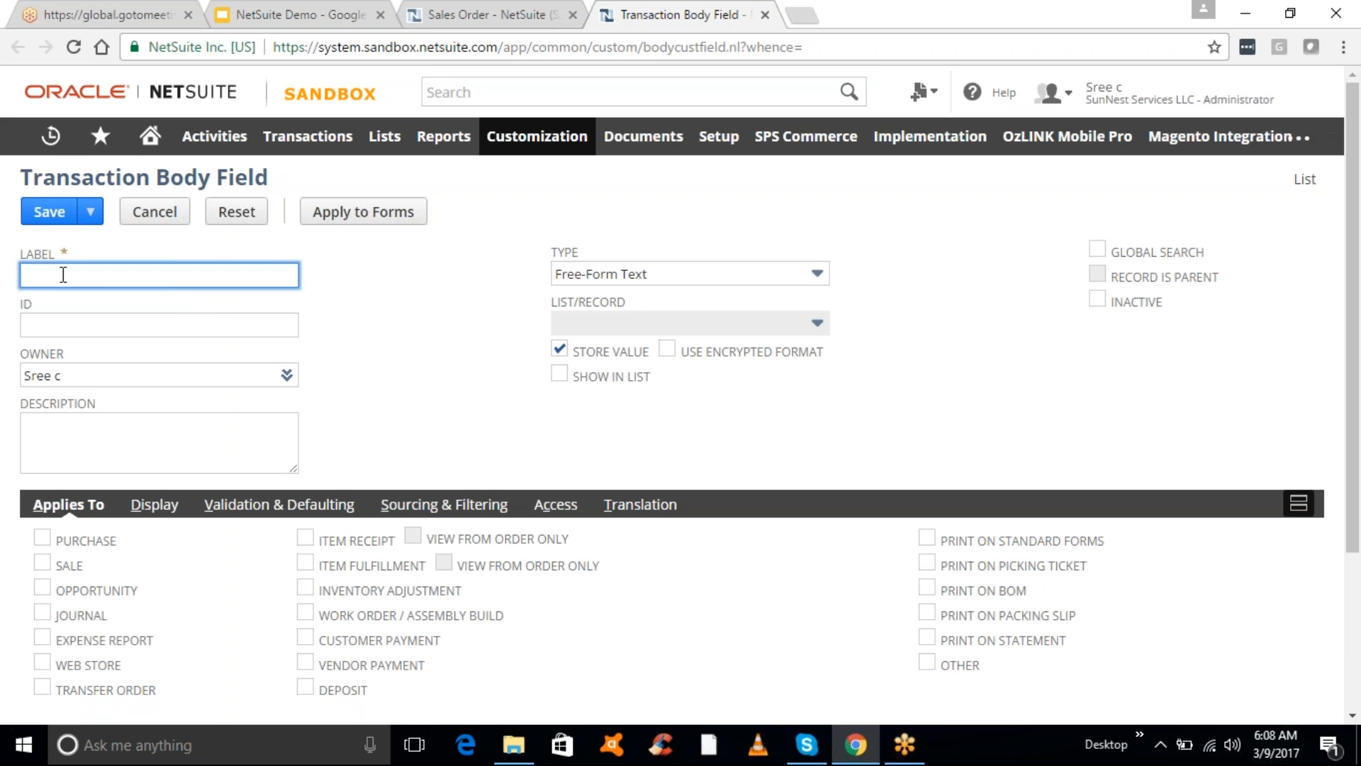
type("Test Mahesh")
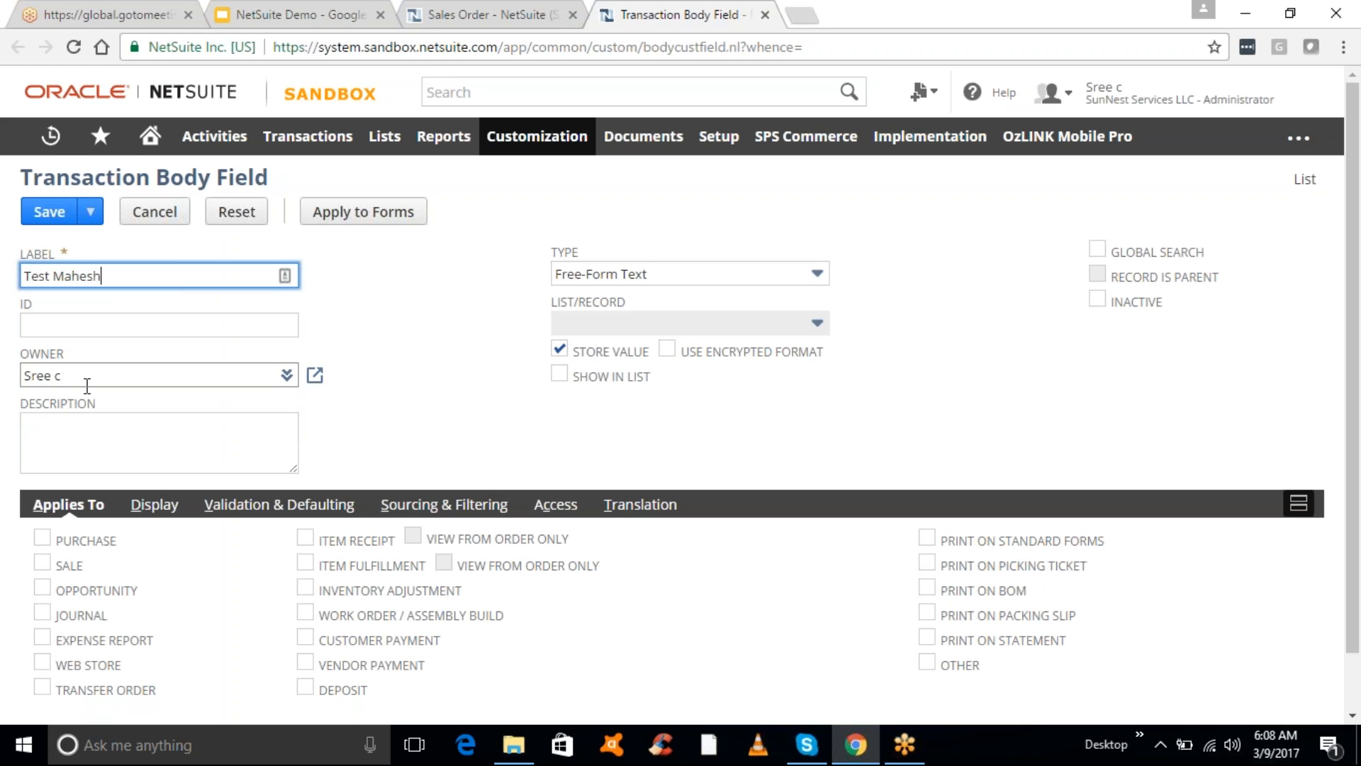
left_click(661, 281)
left_click(445, 273)
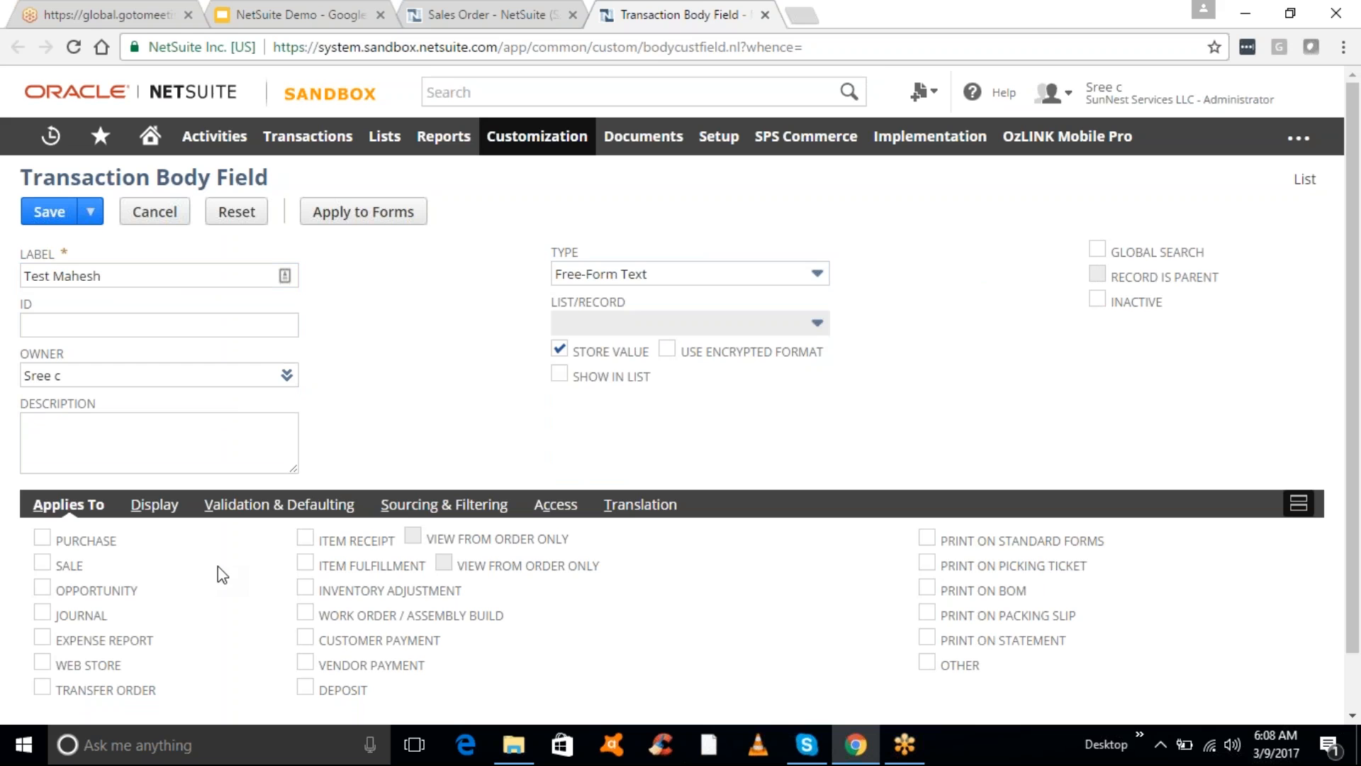
left_click(42, 563)
left_click(49, 219)
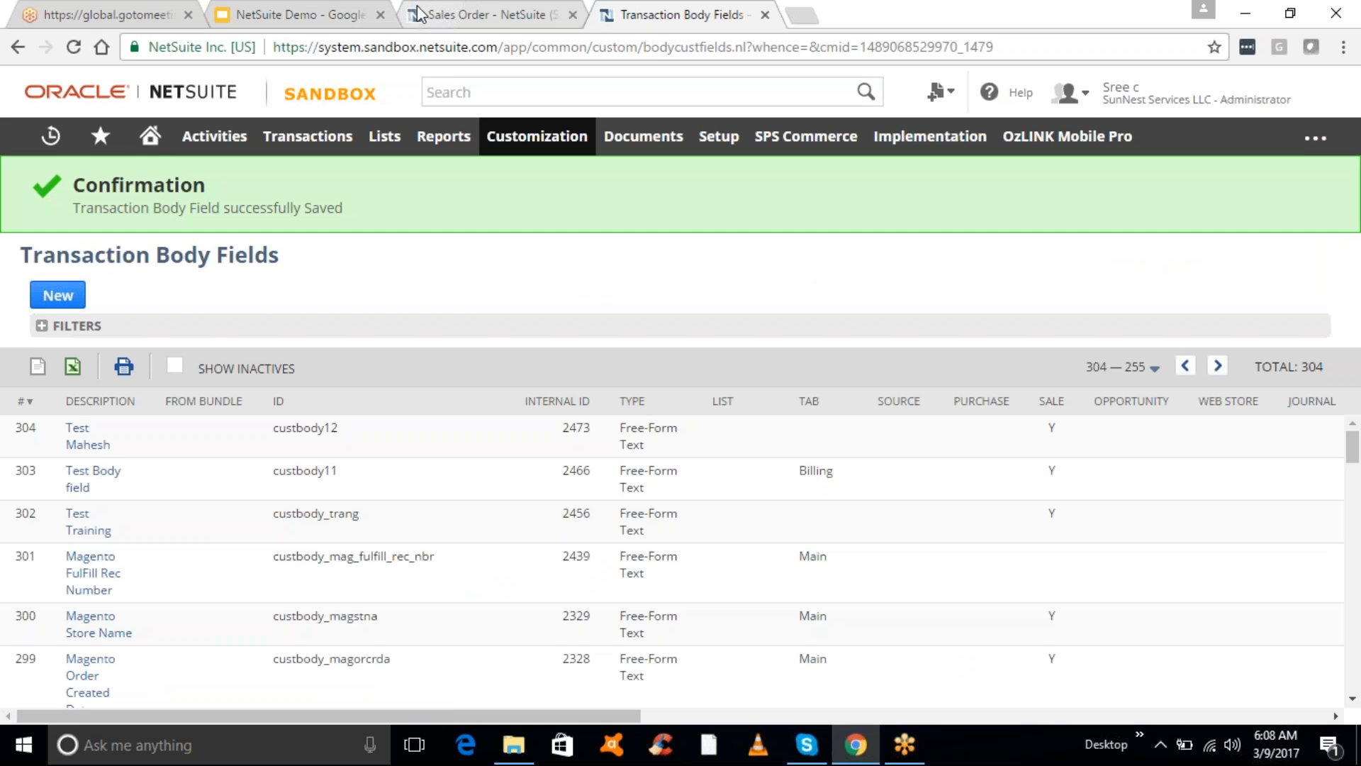
left_click(461, 27)
- Reload the sales order page and open Customize Form for its Sunjoy Dropship Sales Order-Partial ship form
left_click(462, 51)
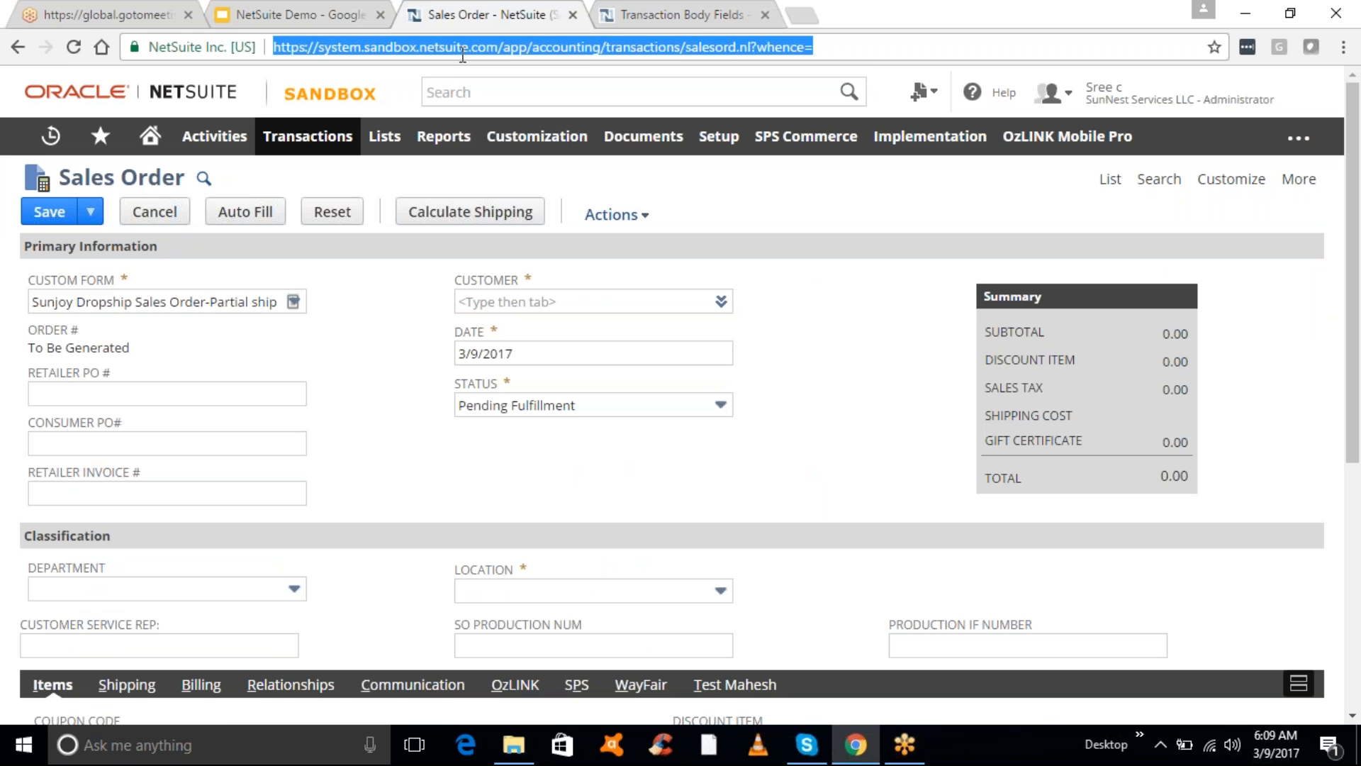
key("Return")
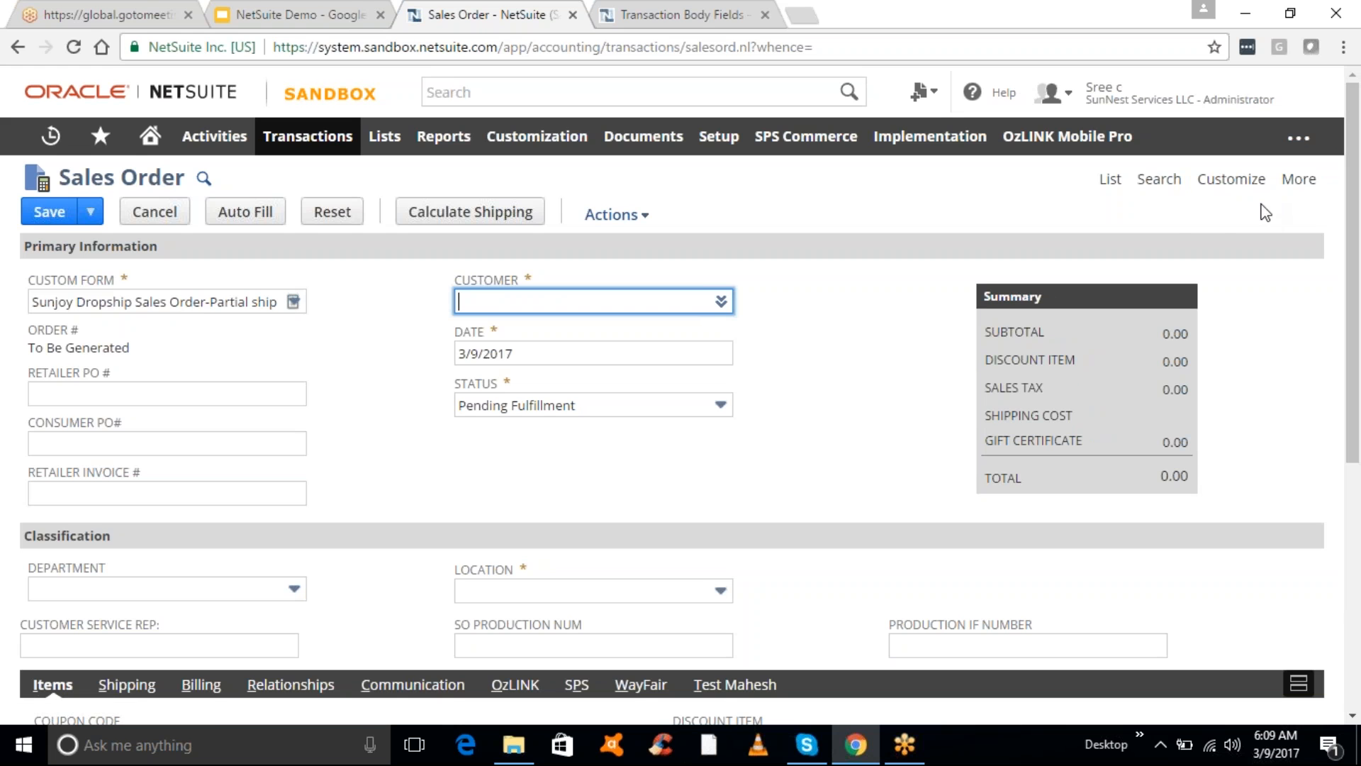
mouse_move(1231, 186)
left_click(1227, 213)
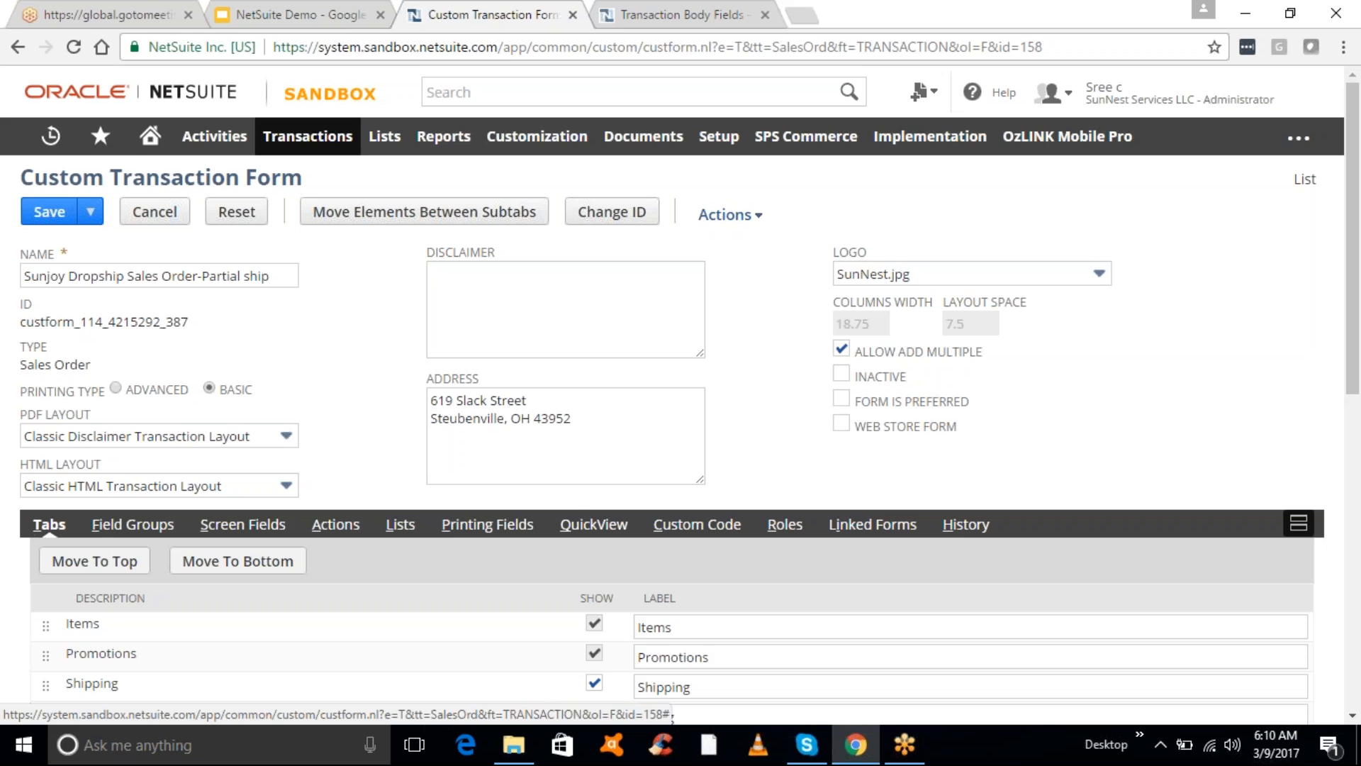
- Review the Custom list under Screen Fields, then open Move Elements Between Subtabs
left_click(250, 530)
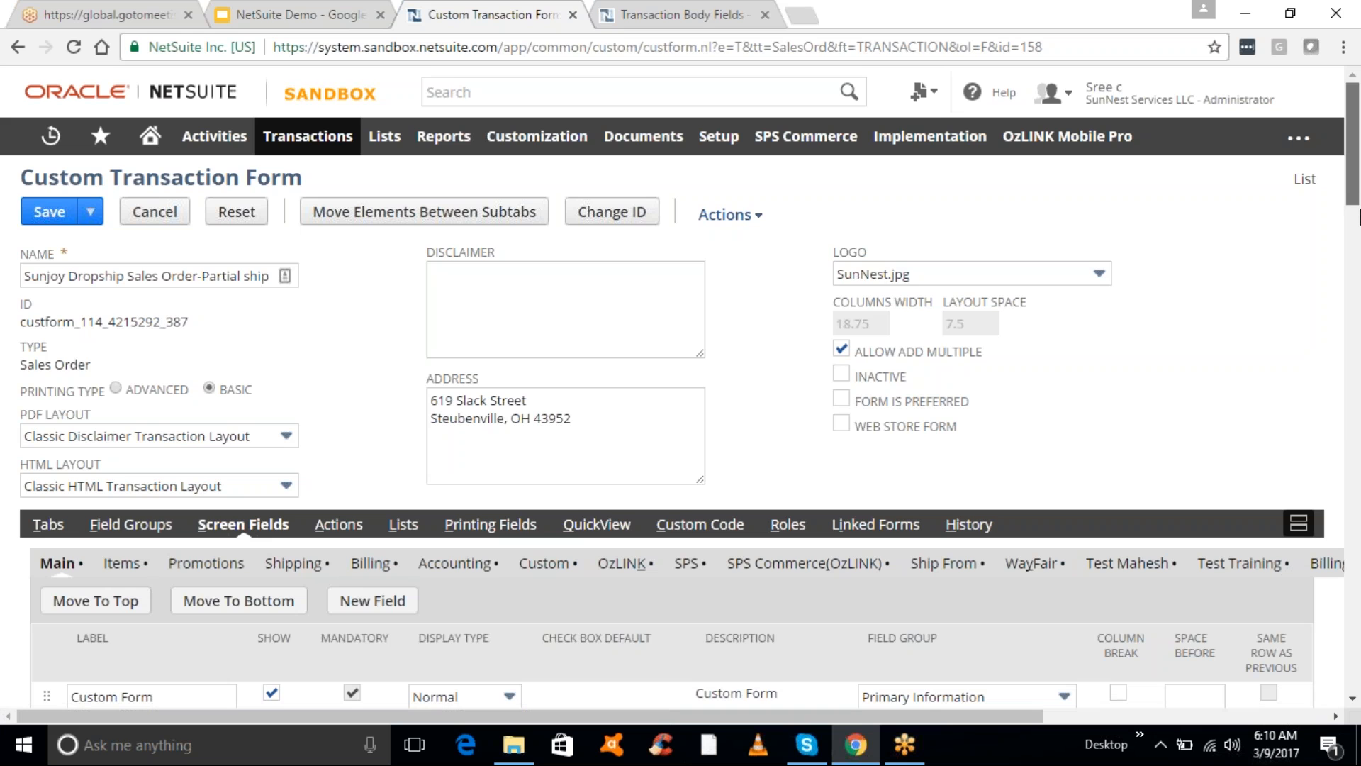
scroll(1359, 217, "down", 3)
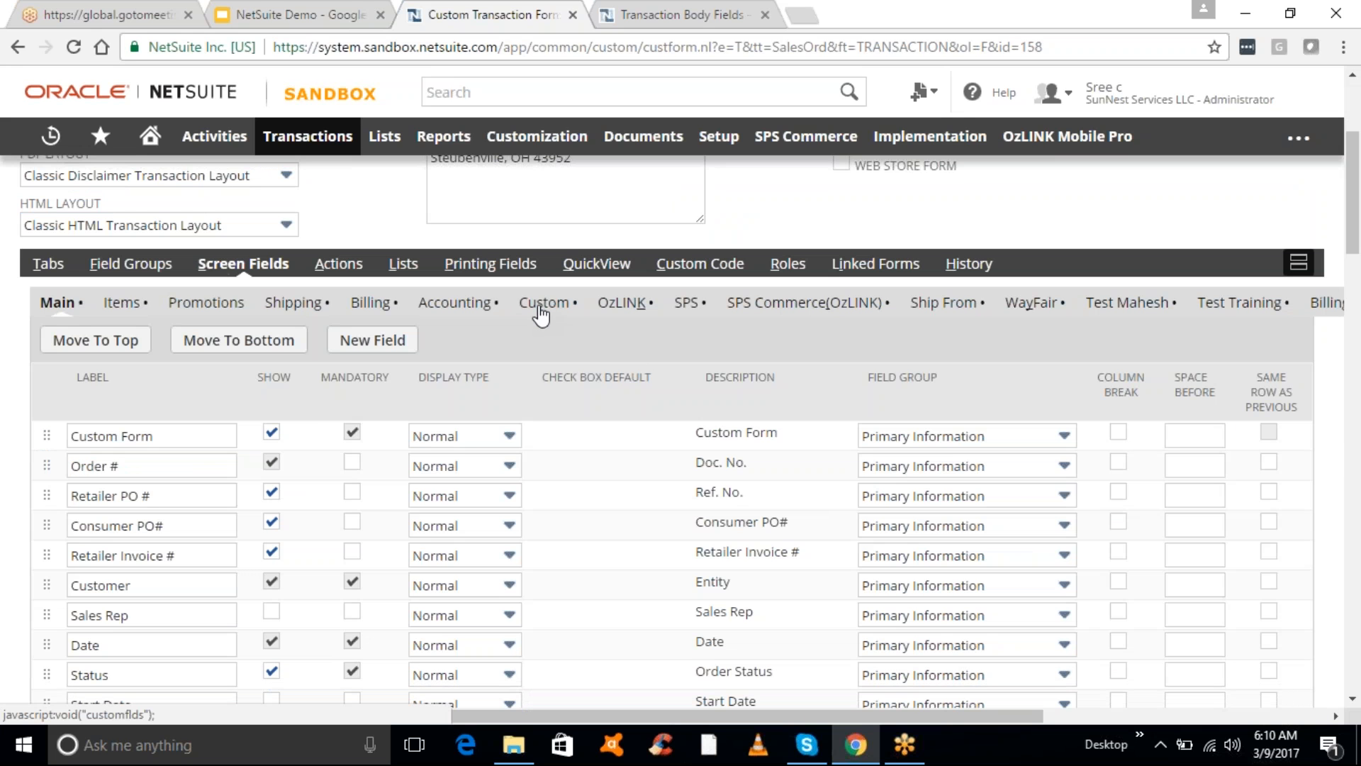
left_click(542, 304)
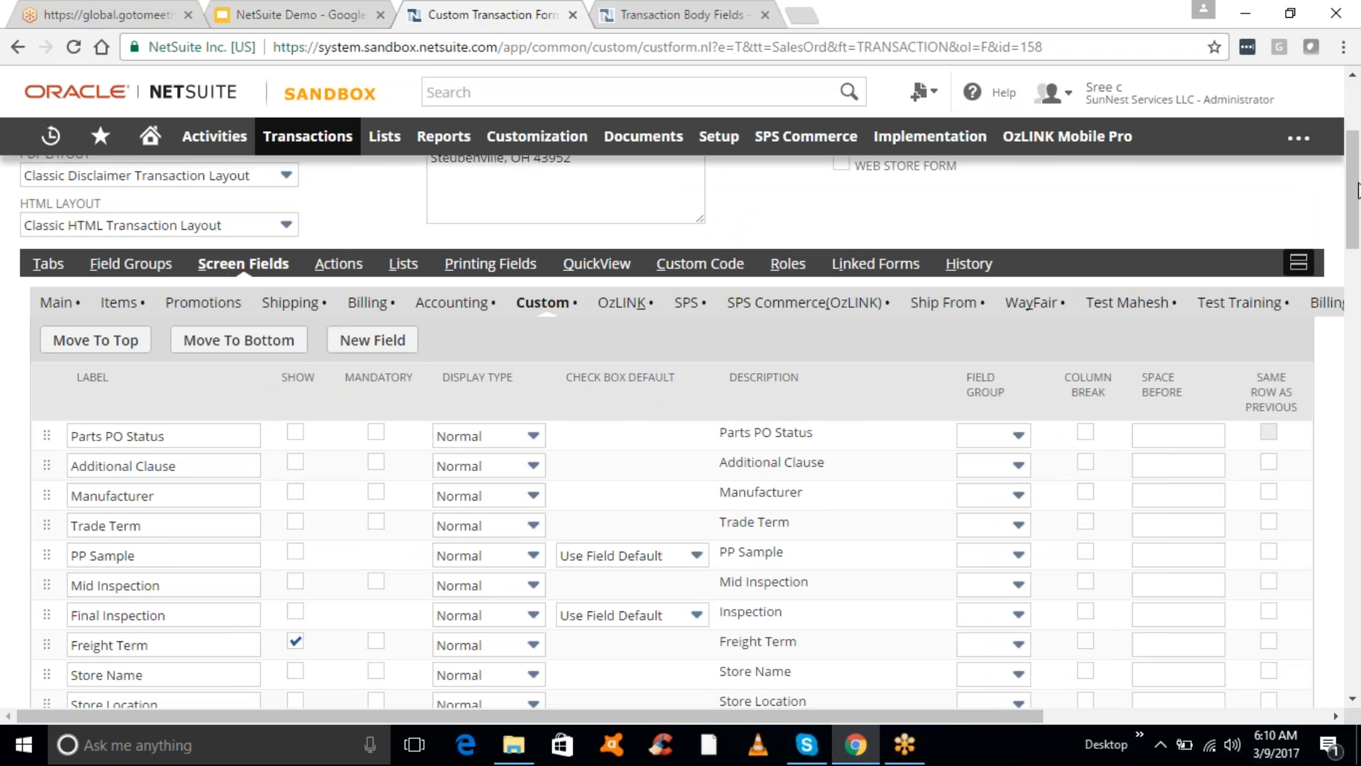
left_click_drag(1351, 301, 1353, 698)
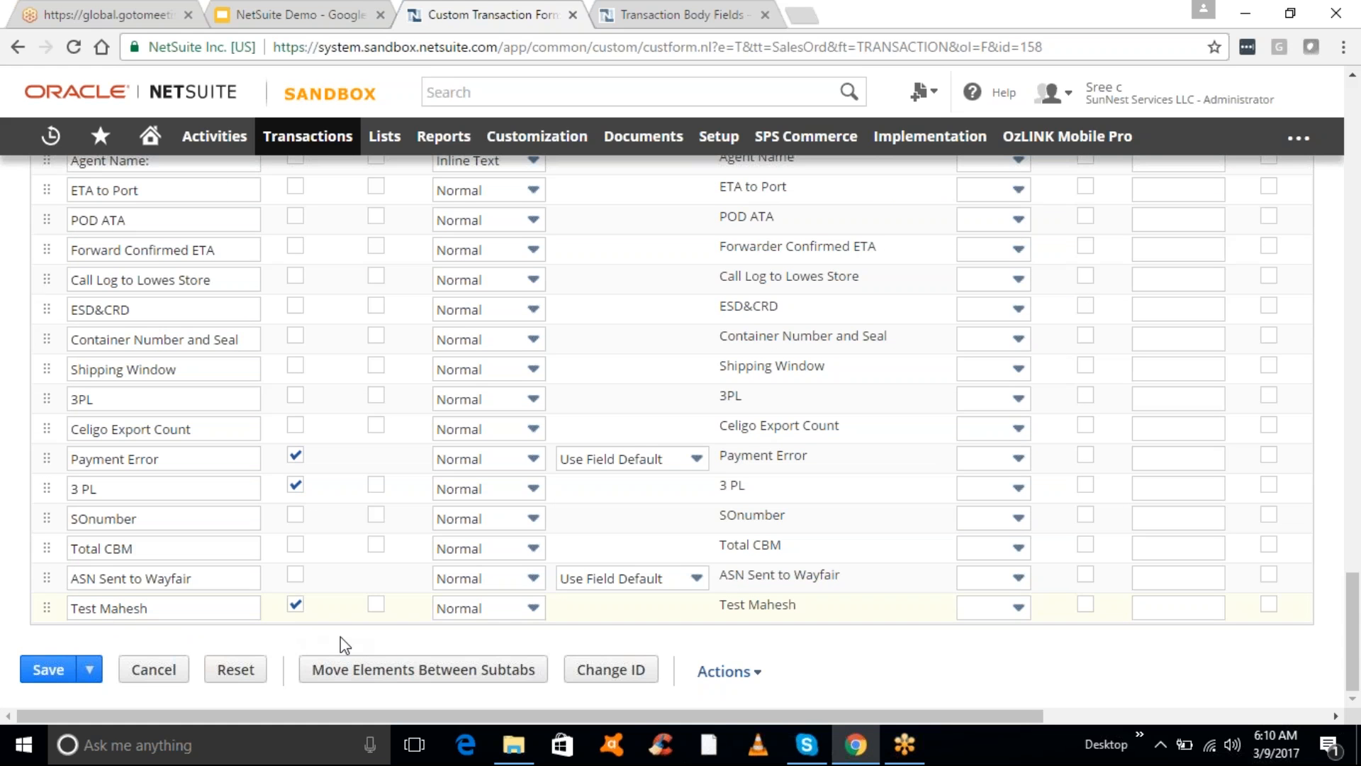
left_click(410, 673)
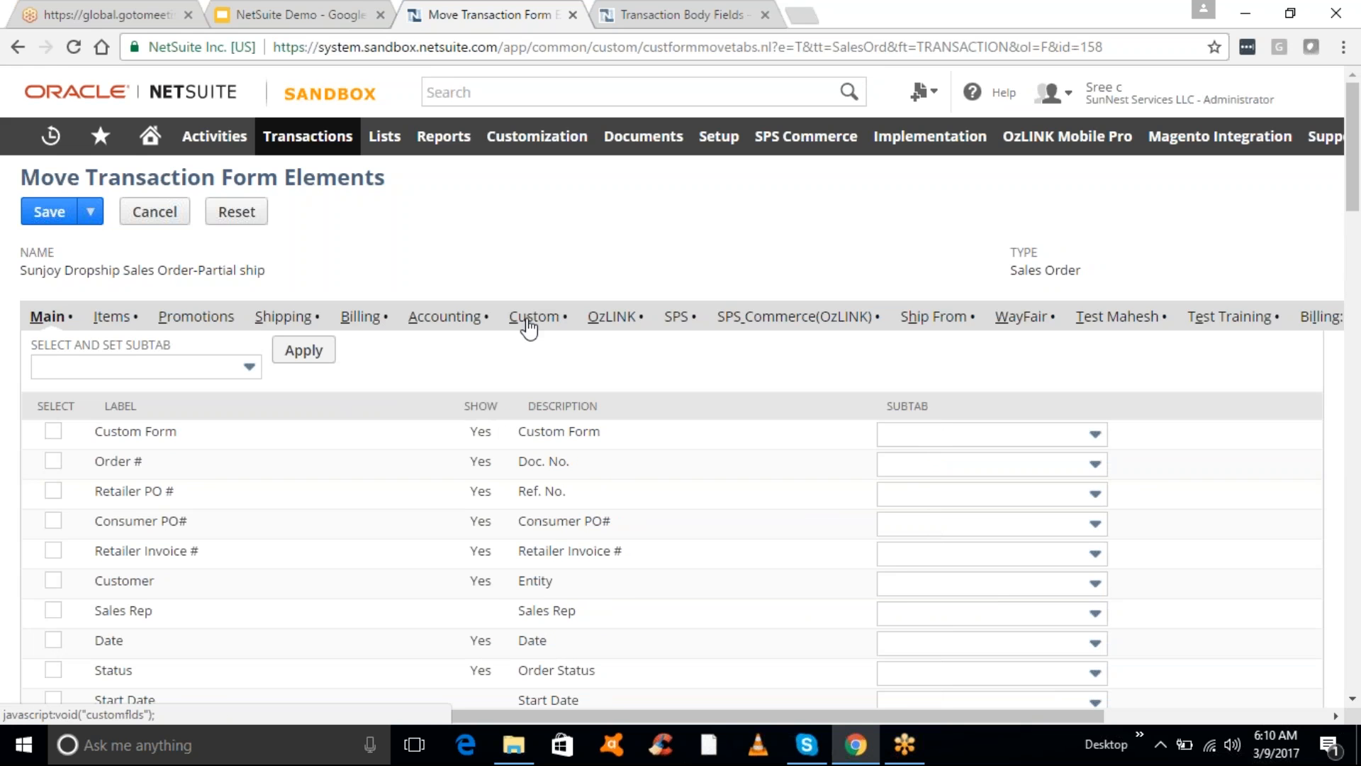
- Select the Test Mahesh custom field, assign it to the Communication subtab, and save the move
left_click(528, 322)
left_click_drag(1354, 138, 1337, 690)
left_click(53, 607)
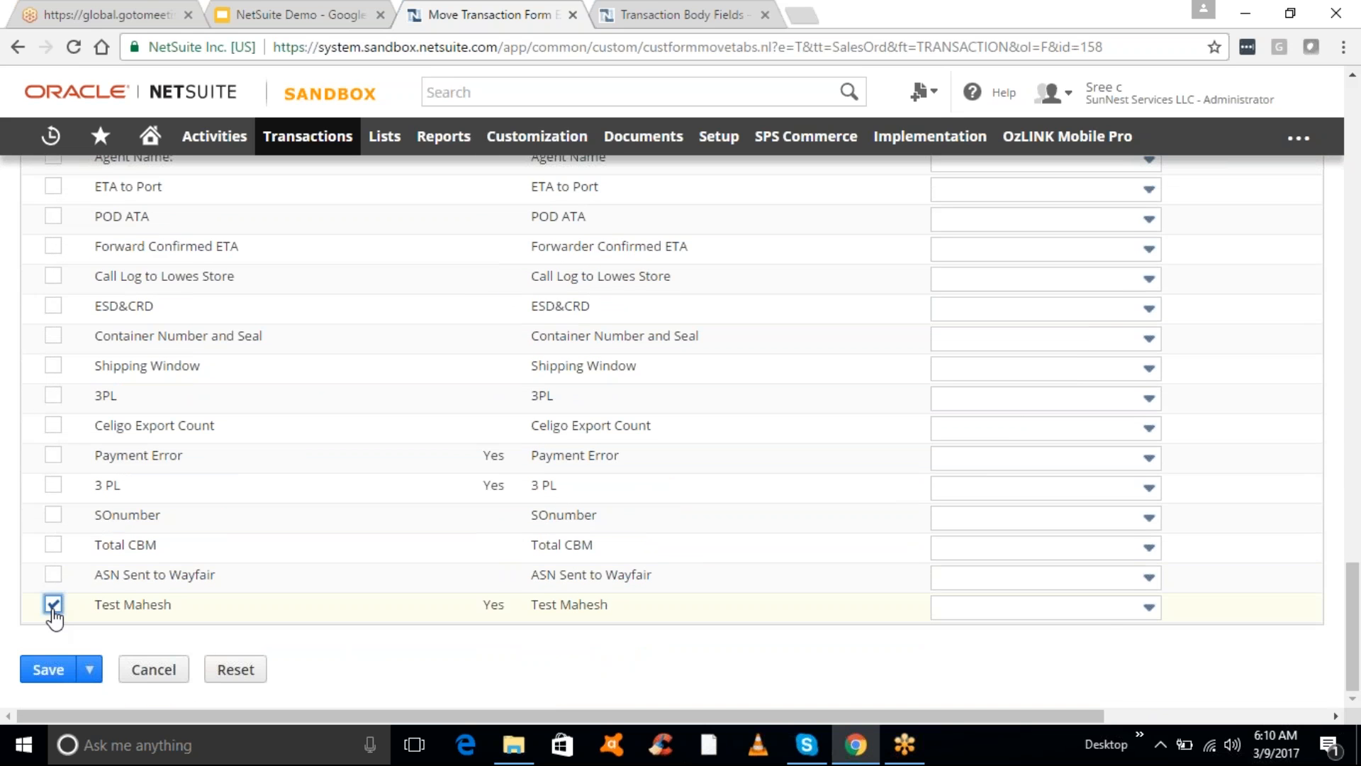
left_click(1060, 614)
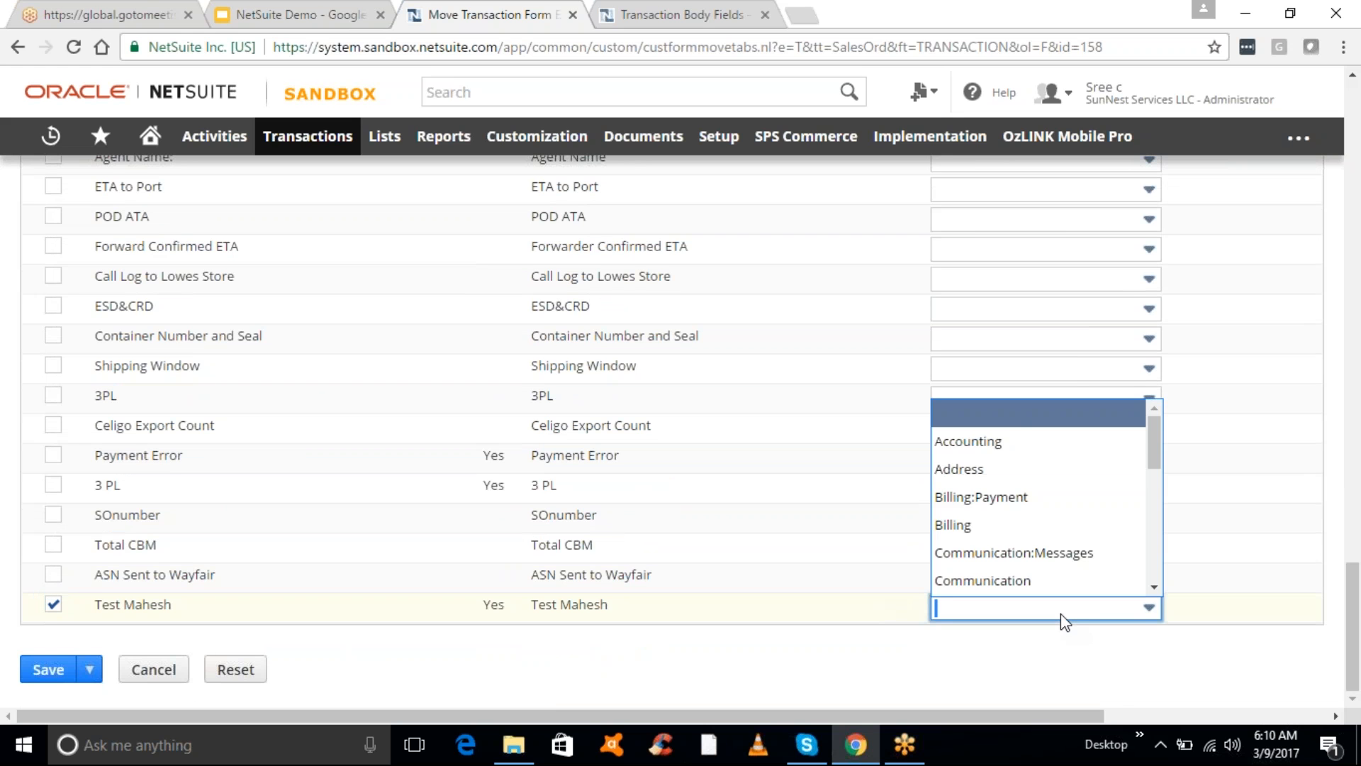
left_click_drag(1158, 457, 1158, 489)
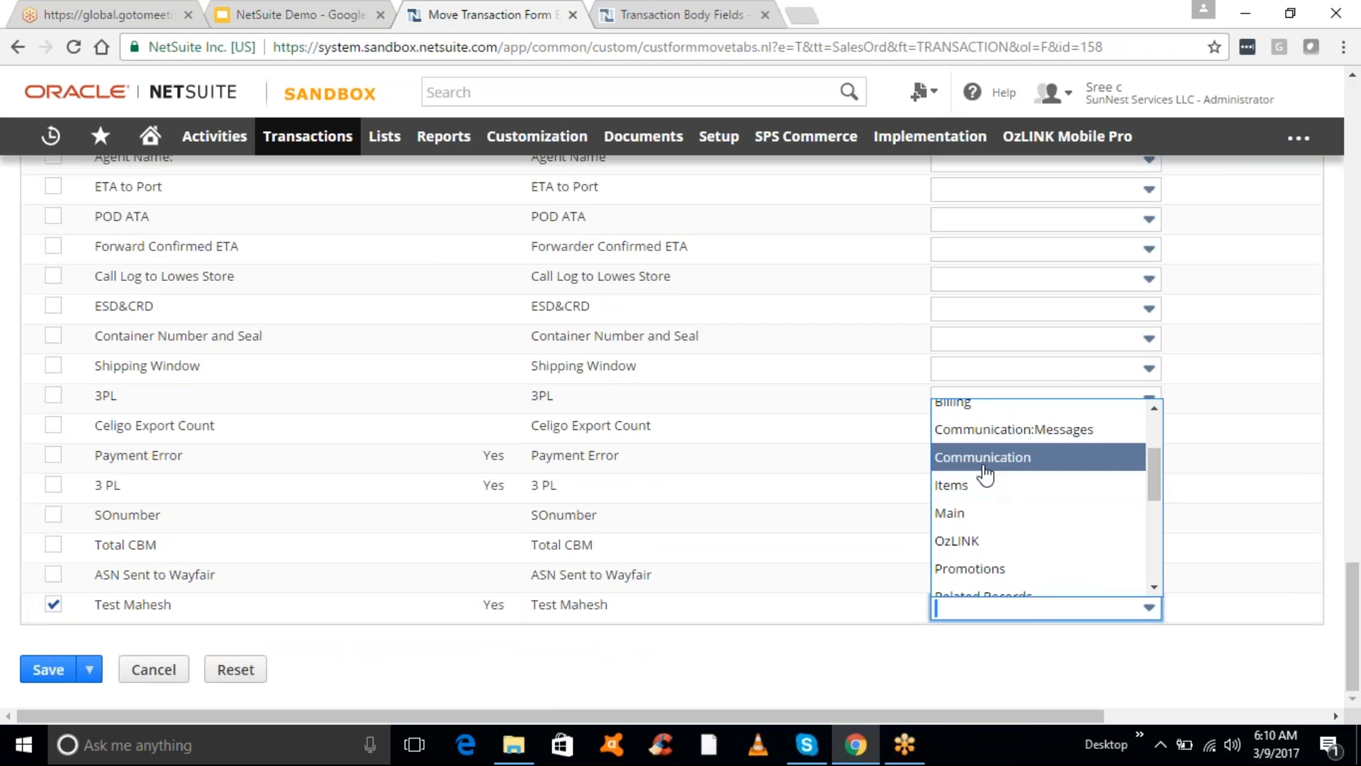
left_click(984, 468)
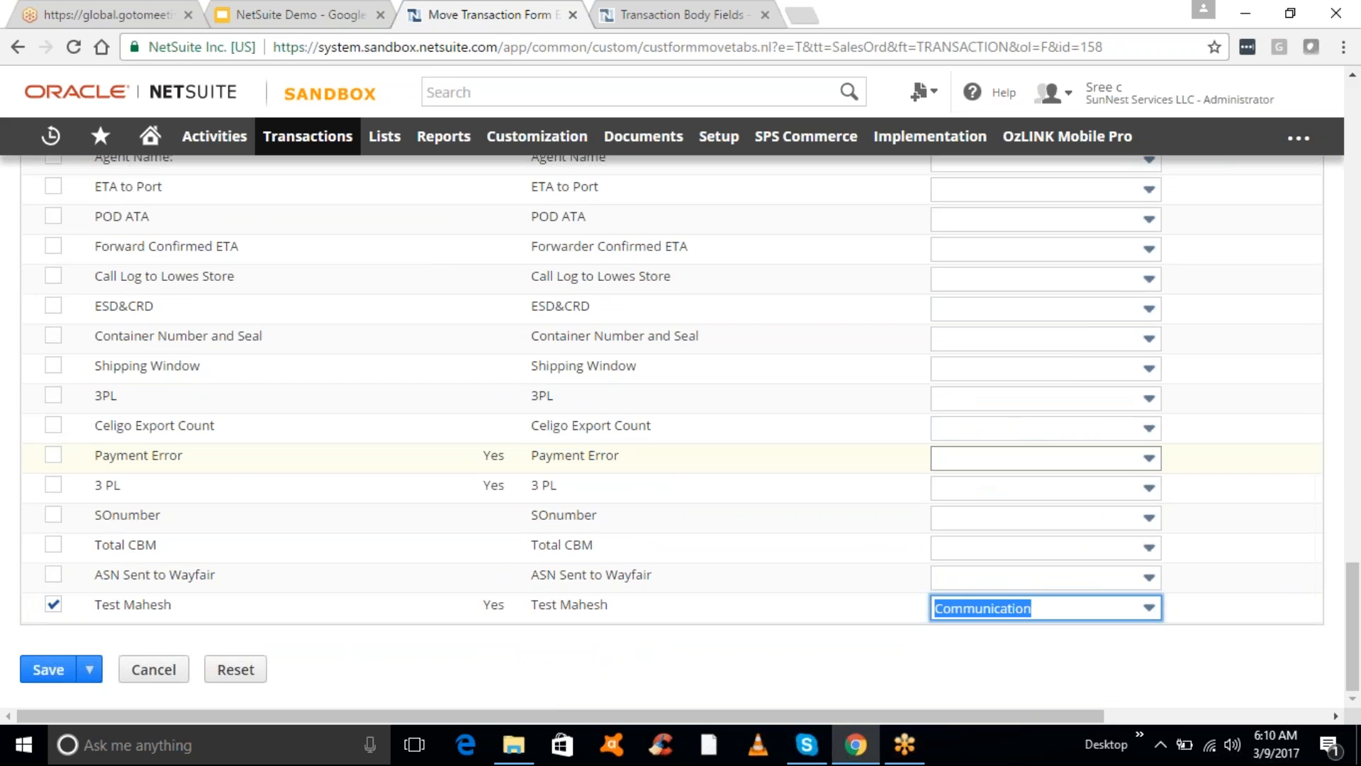
left_click(37, 671)
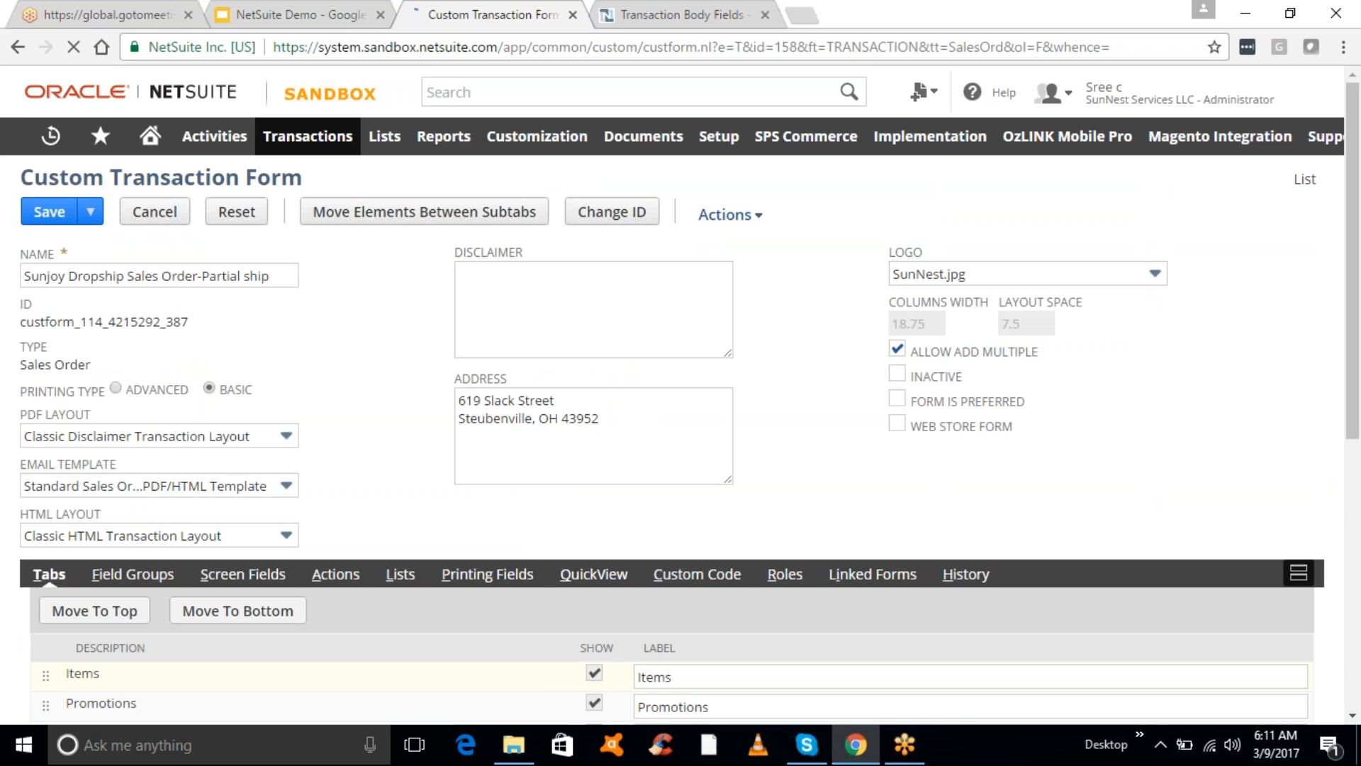
- Close the body fields page and save the customised sales order form, accepting both confirmations
left_click(44, 213)
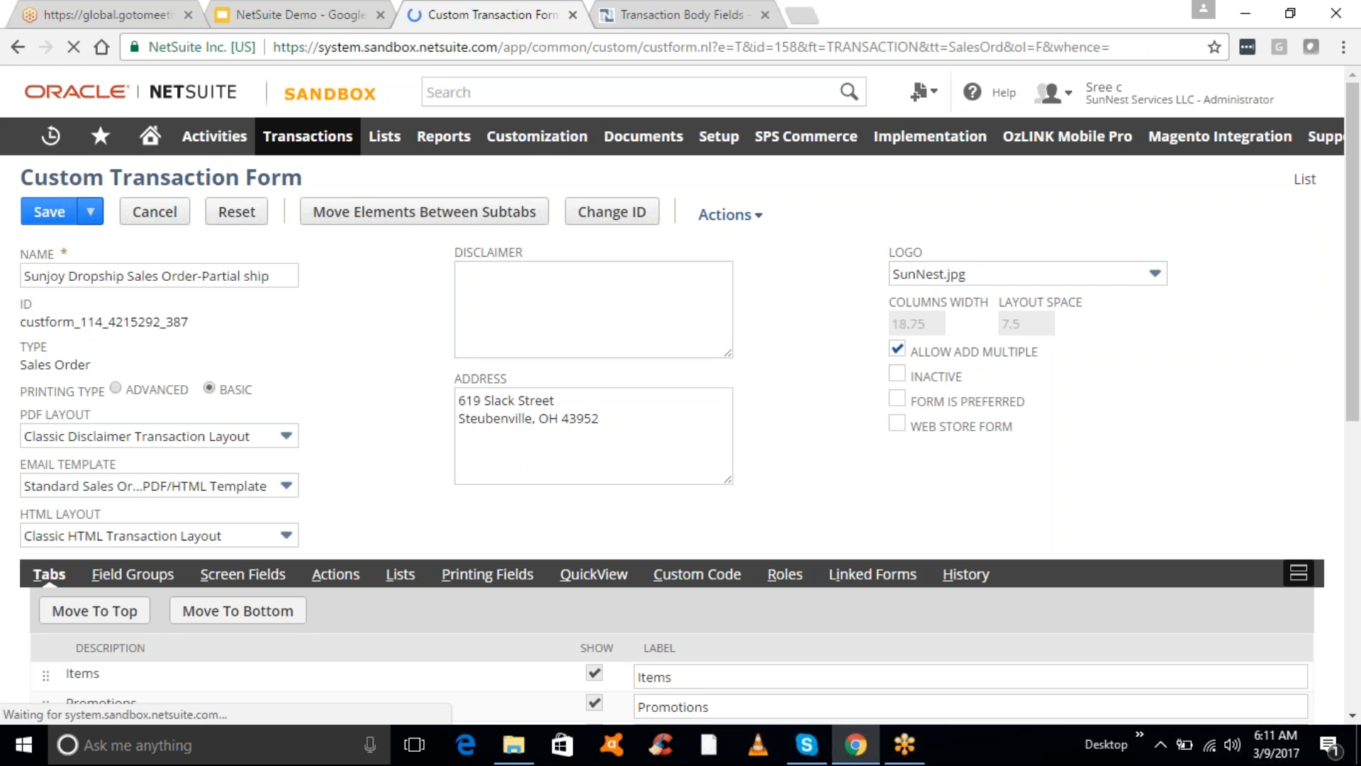
left_click(677, 19)
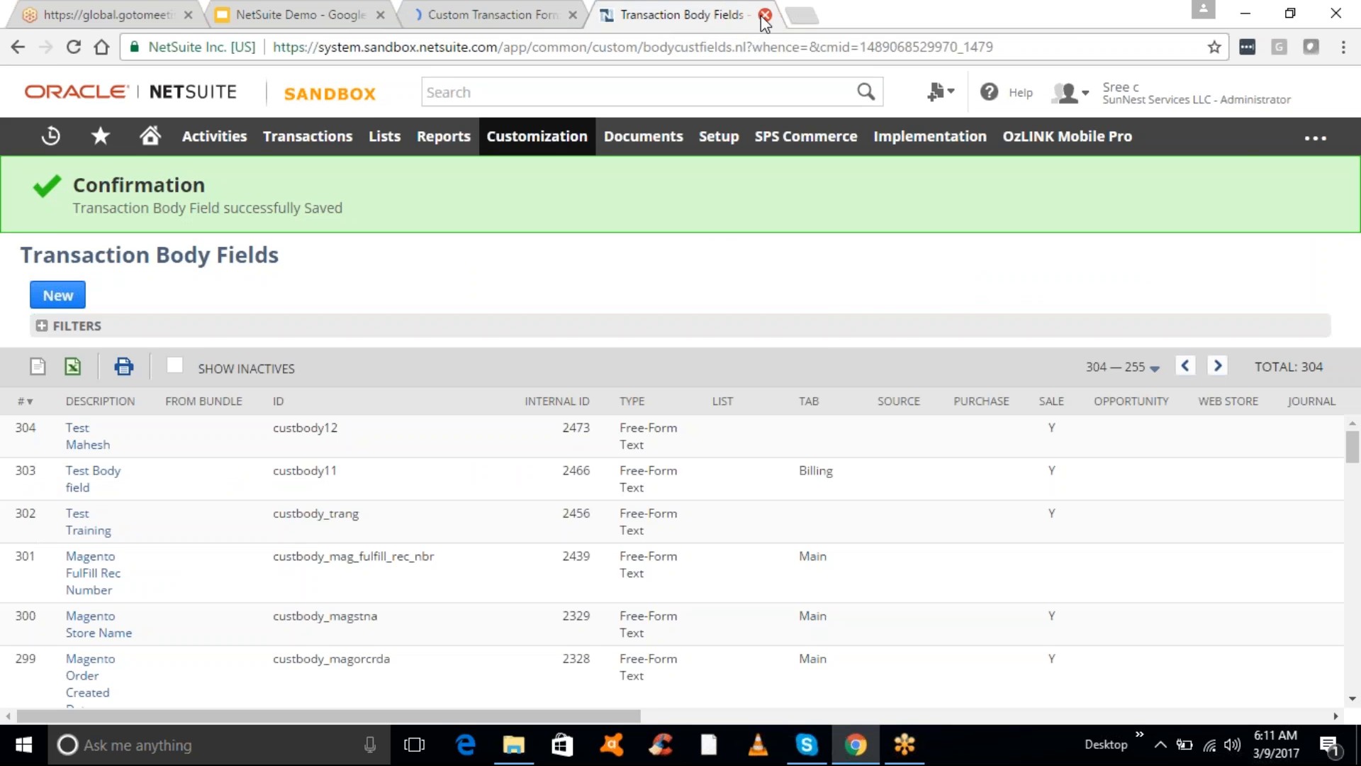
left_click(764, 15)
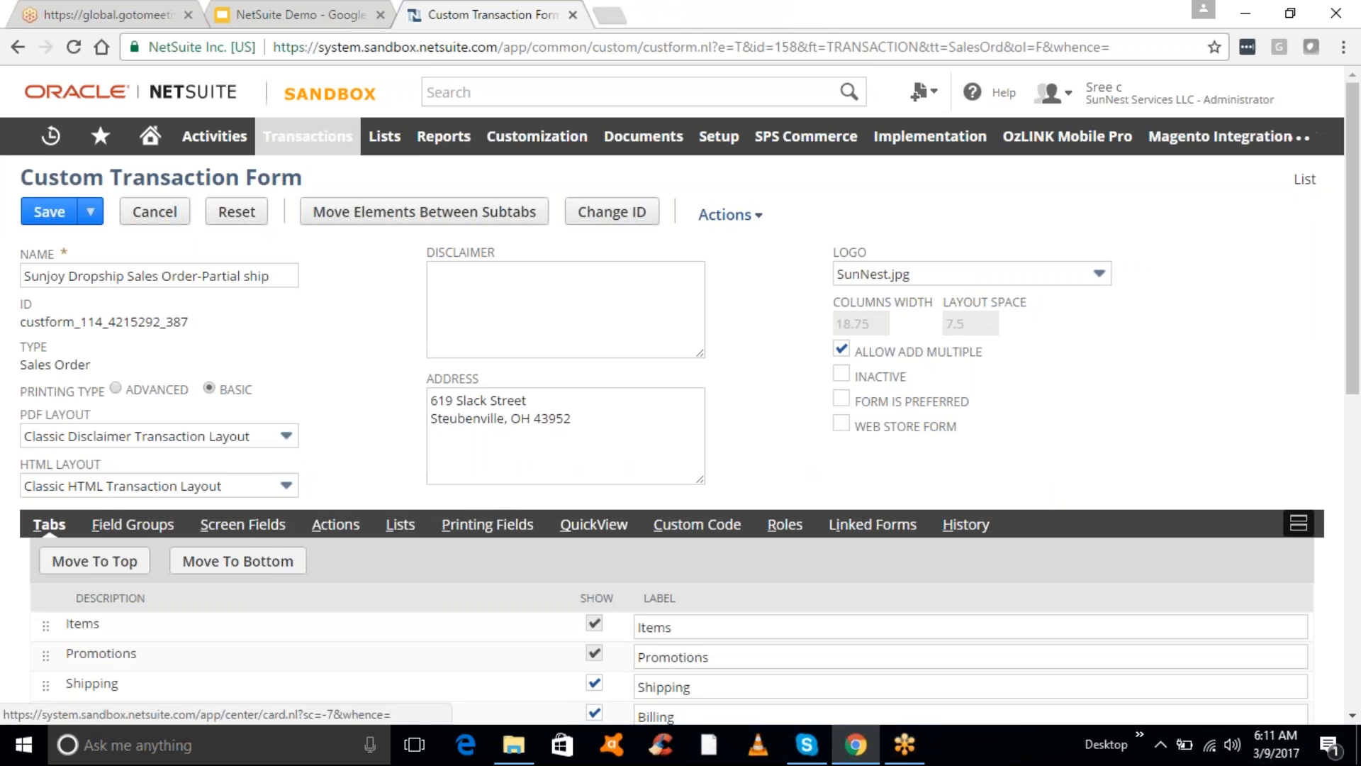
mouse_move(301, 149)
mouse_move(333, 323)
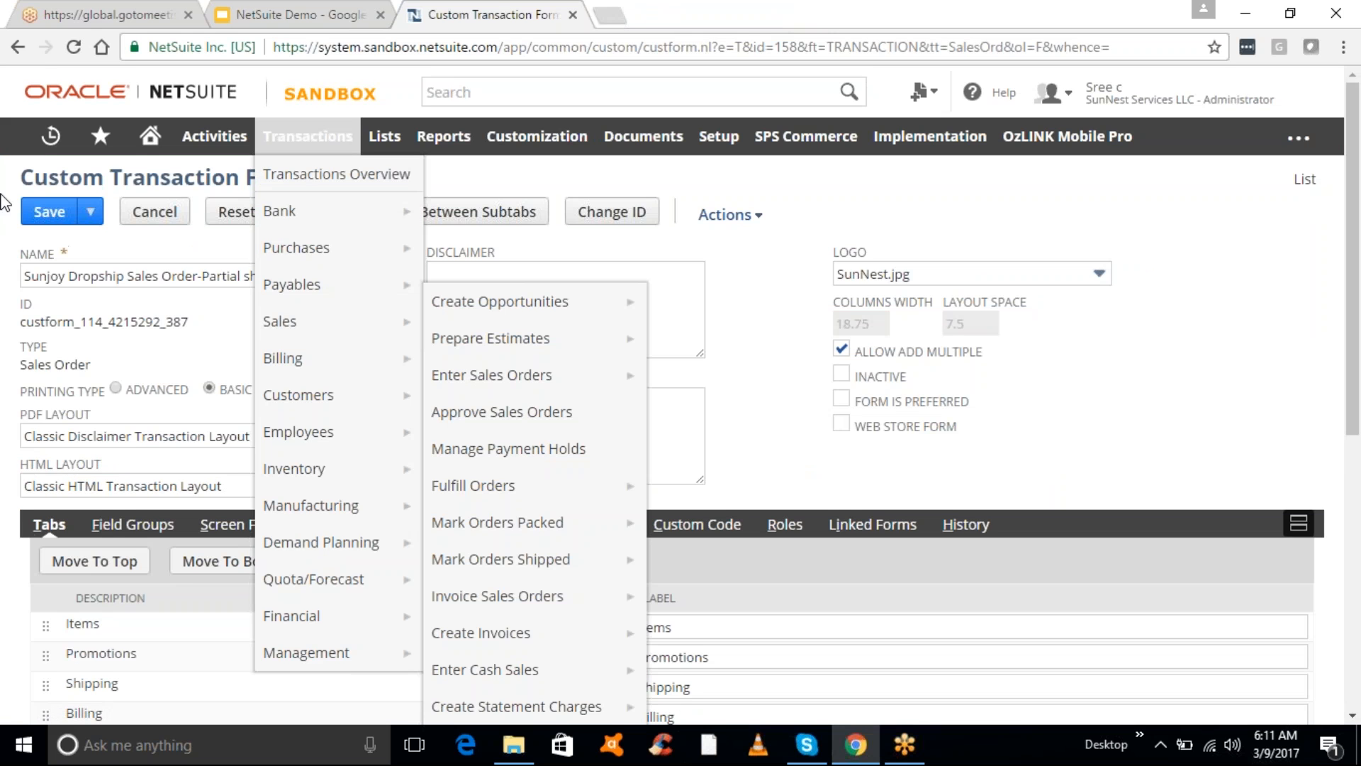
left_click(39, 222)
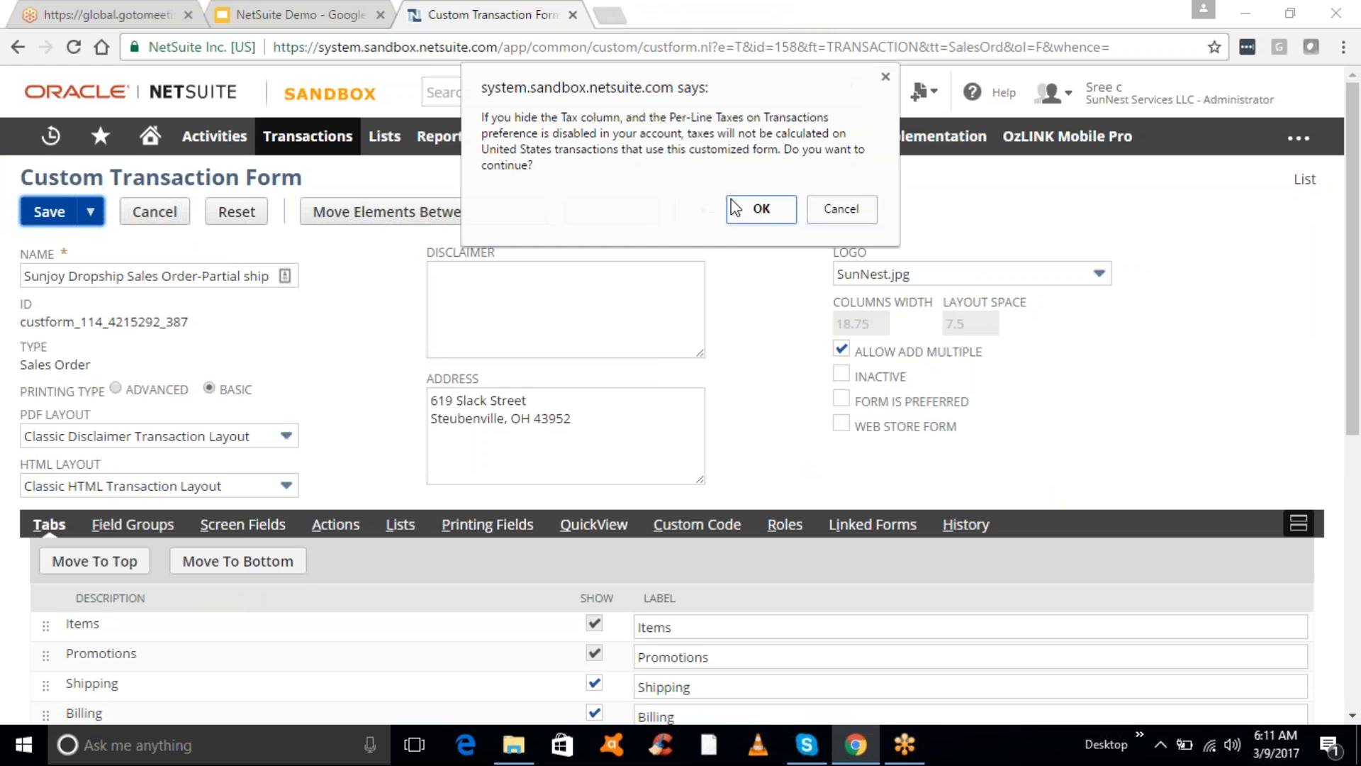
left_click(749, 214)
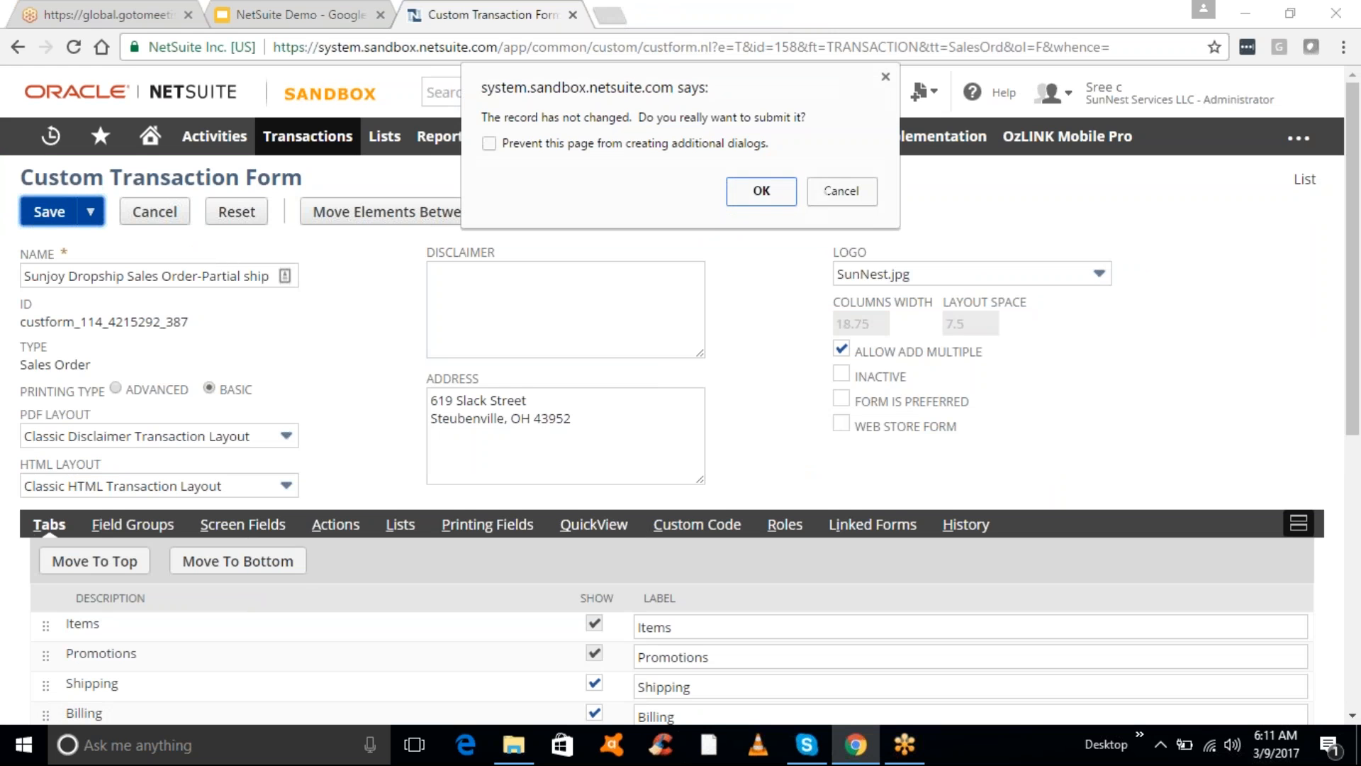
left_click(748, 193)
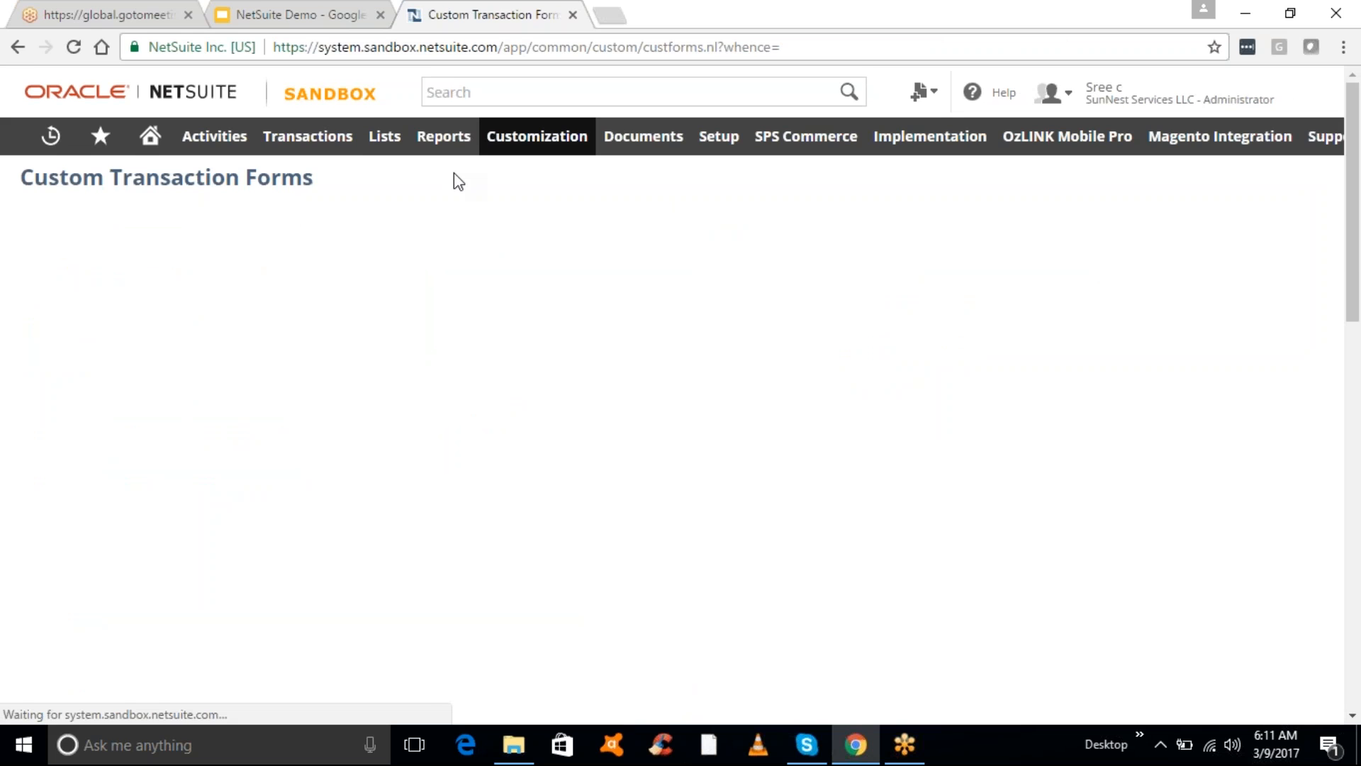
- Start a new sales order on the Sunjoy Dropship Sales Order-Partial ship form
mouse_move(285, 149)
mouse_move(313, 316)
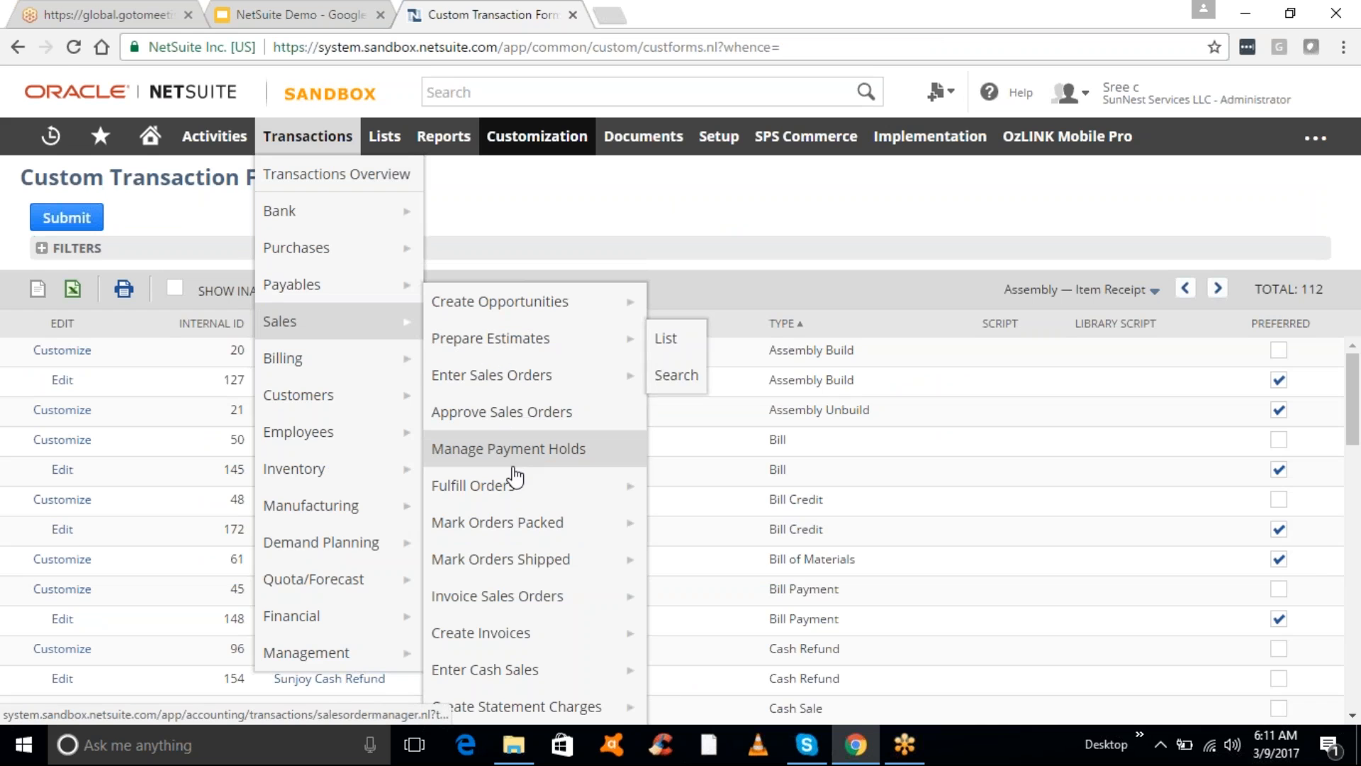
left_click(495, 383)
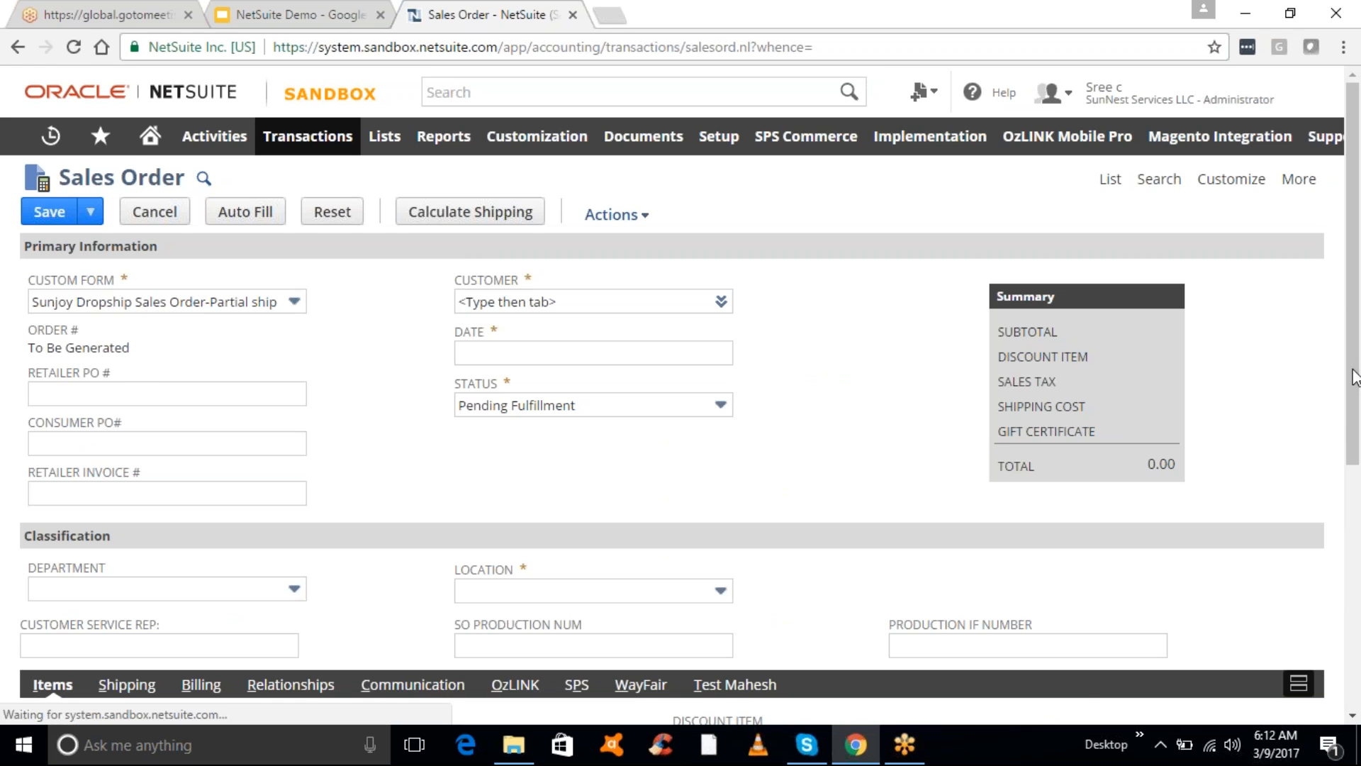
- Show the sales order's Communication subtab with the empty Test Mahesh field
scroll(1354, 376, "down", 1)
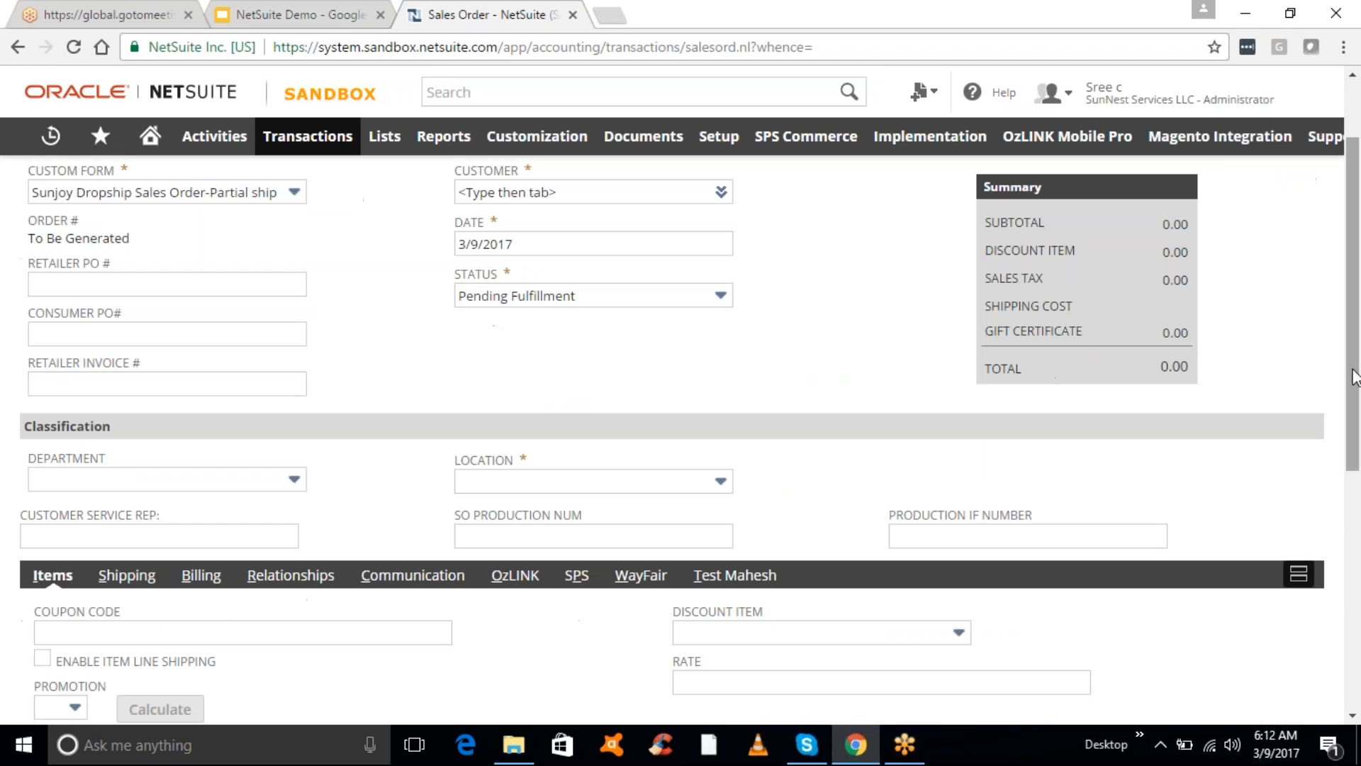
left_click(414, 575)
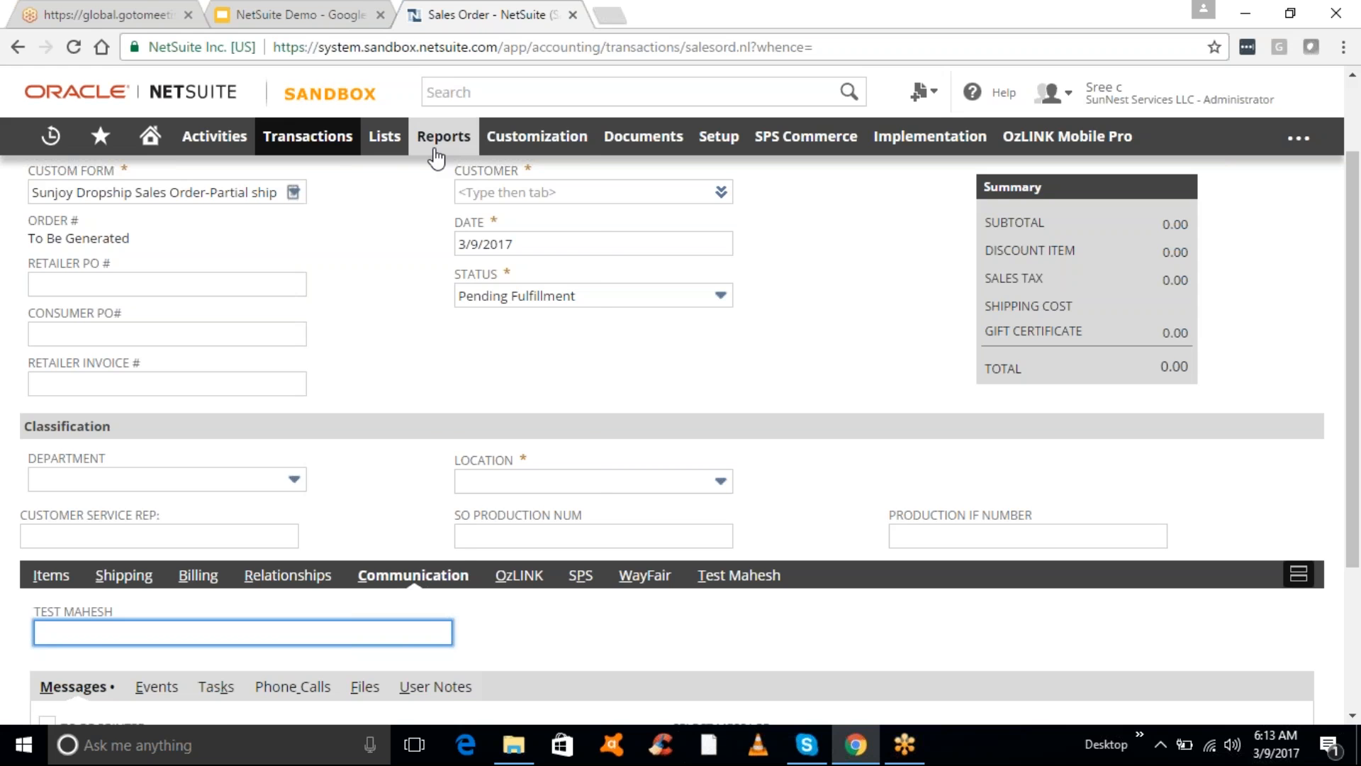
mouse_move(436, 154)
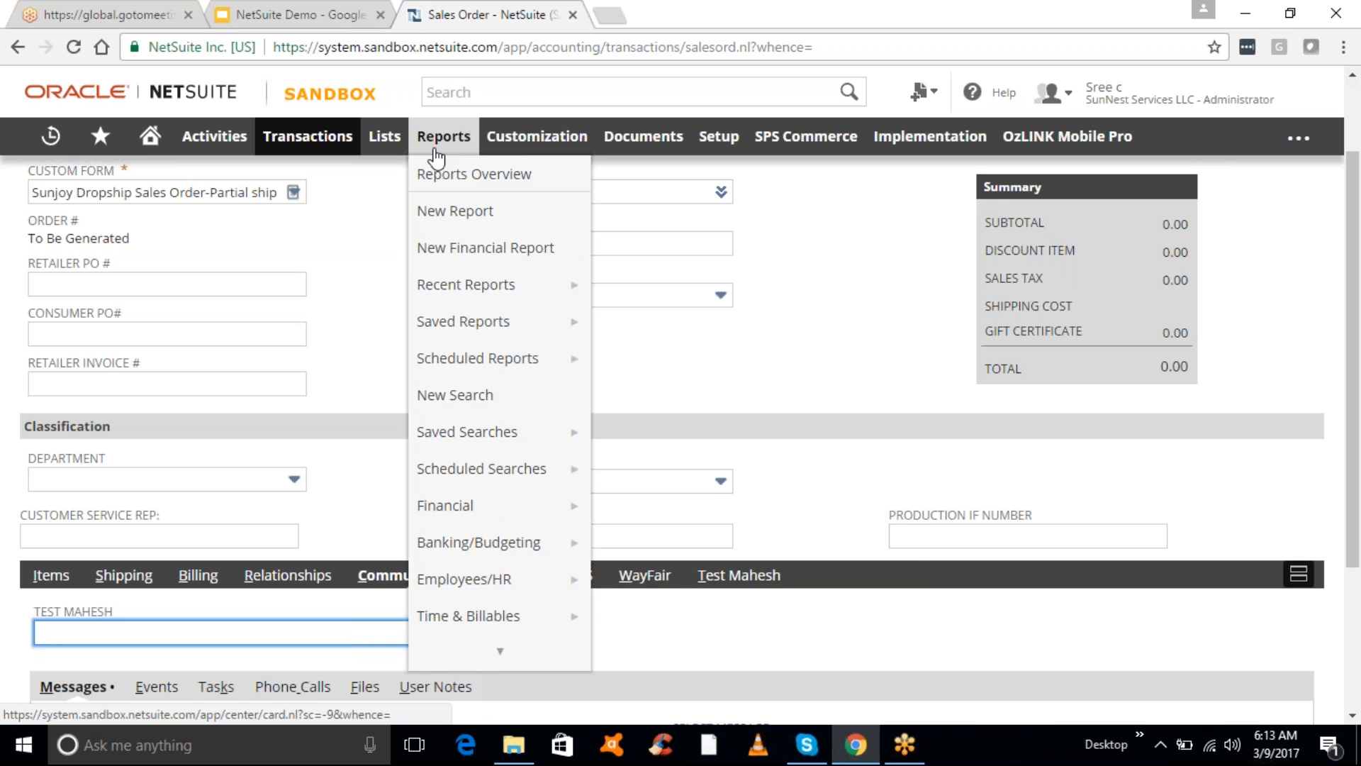
mouse_move(481, 448)
mouse_move(490, 596)
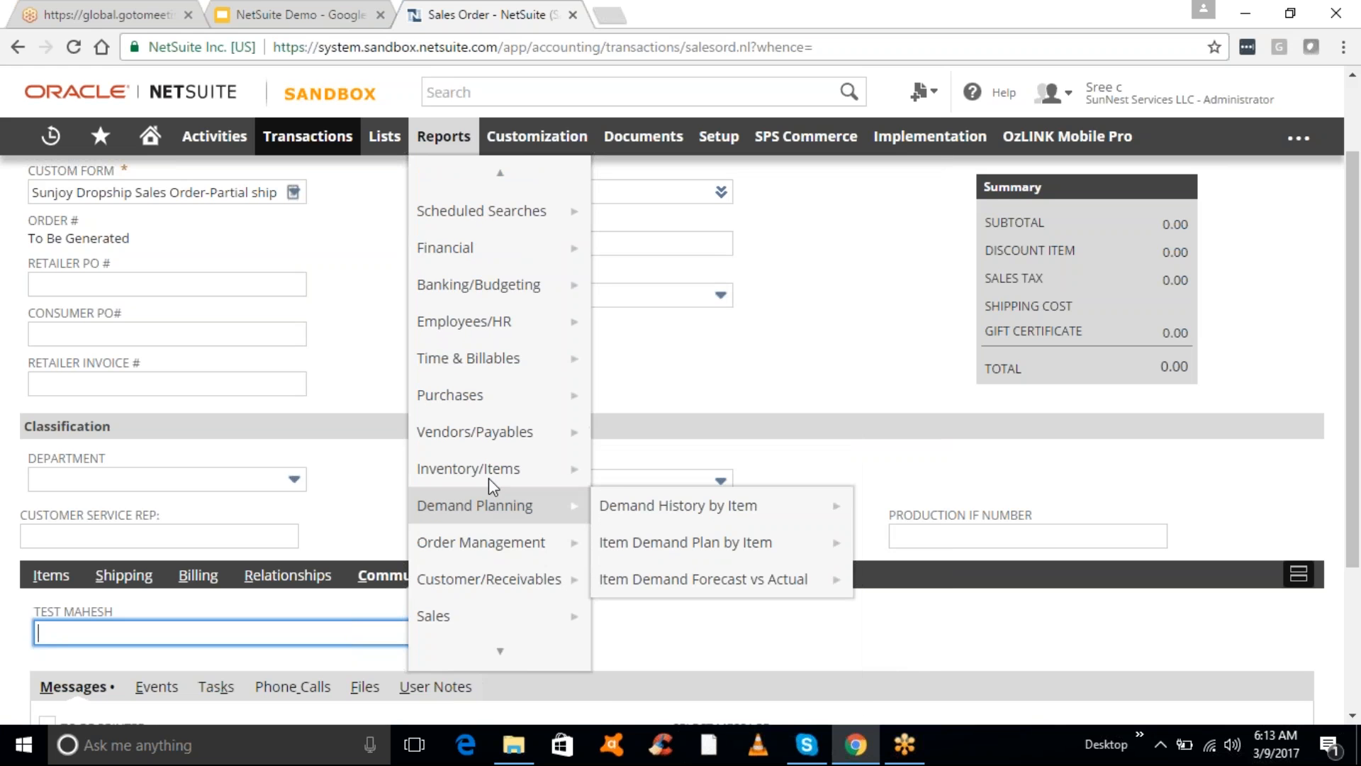
mouse_move(494, 471)
mouse_move(514, 533)
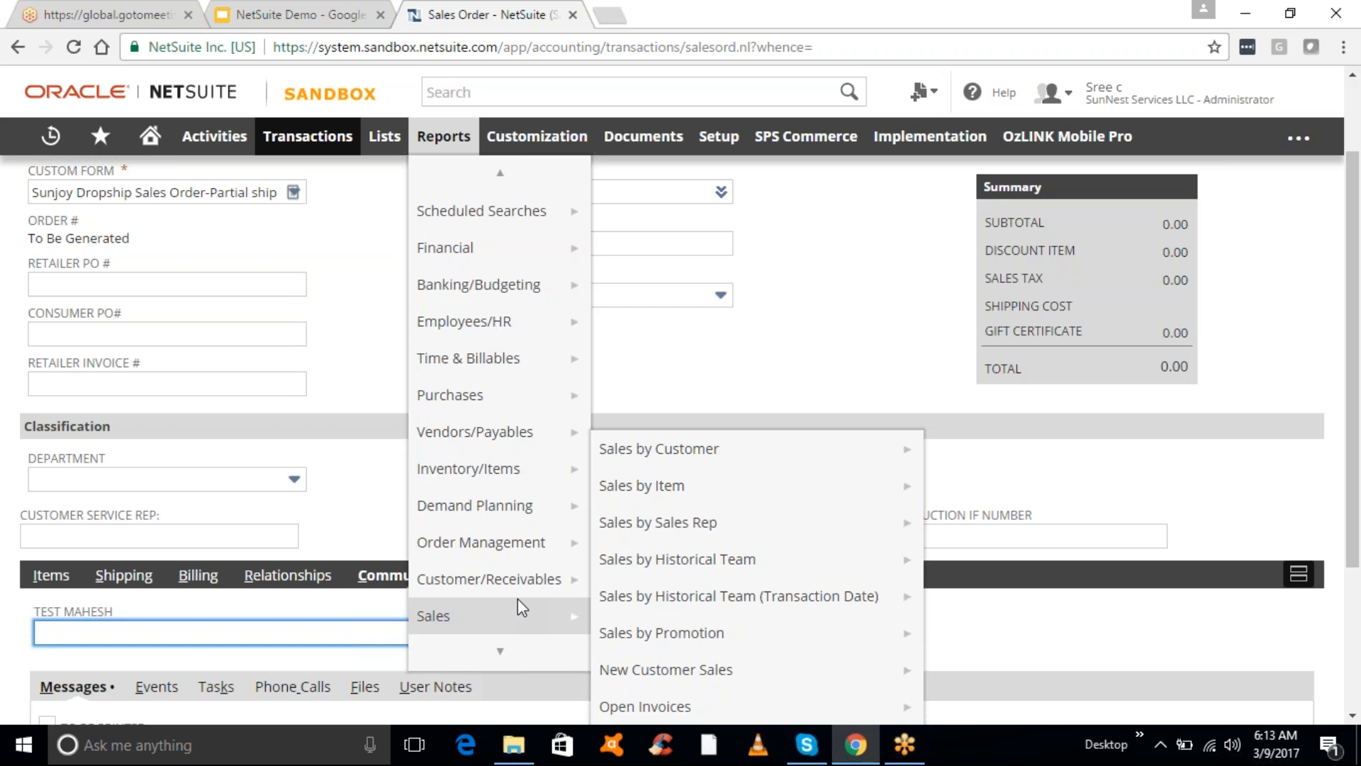
mouse_move(516, 645)
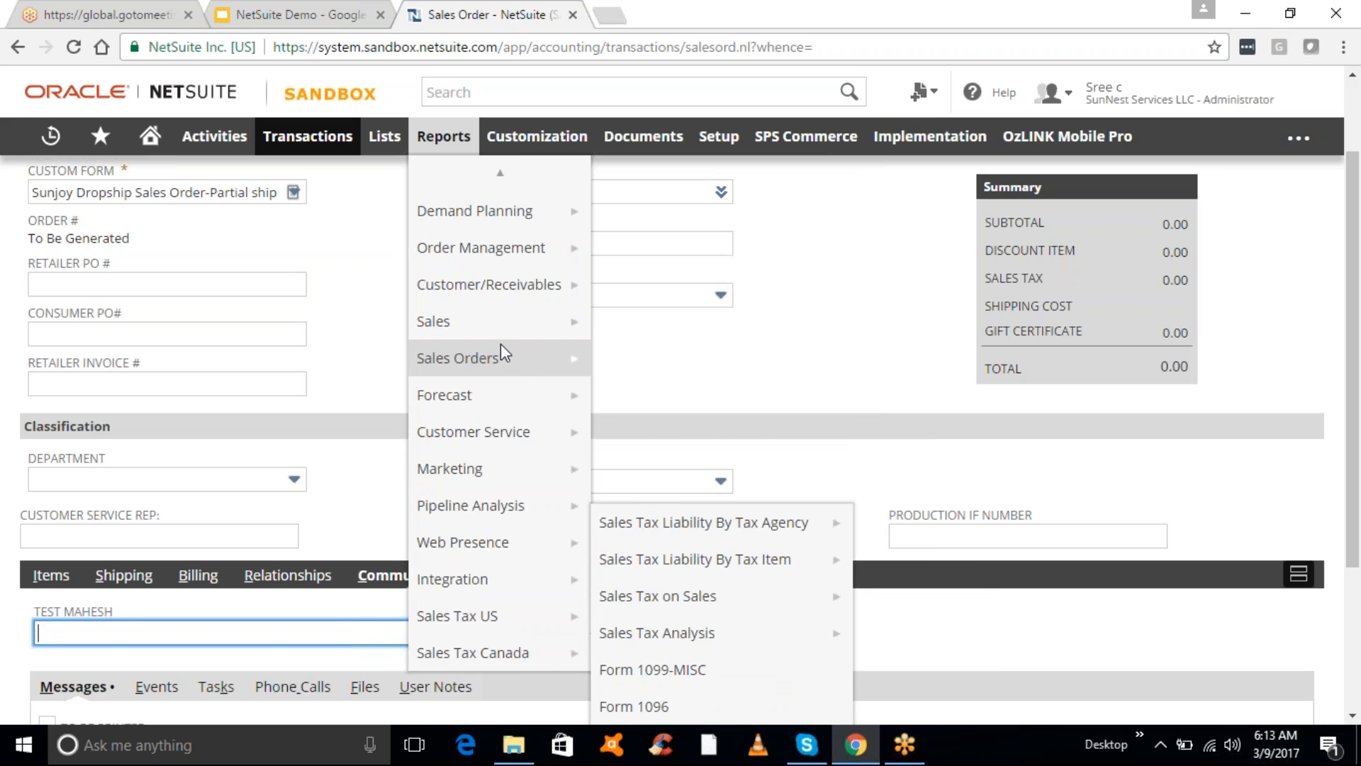
mouse_move(500, 172)
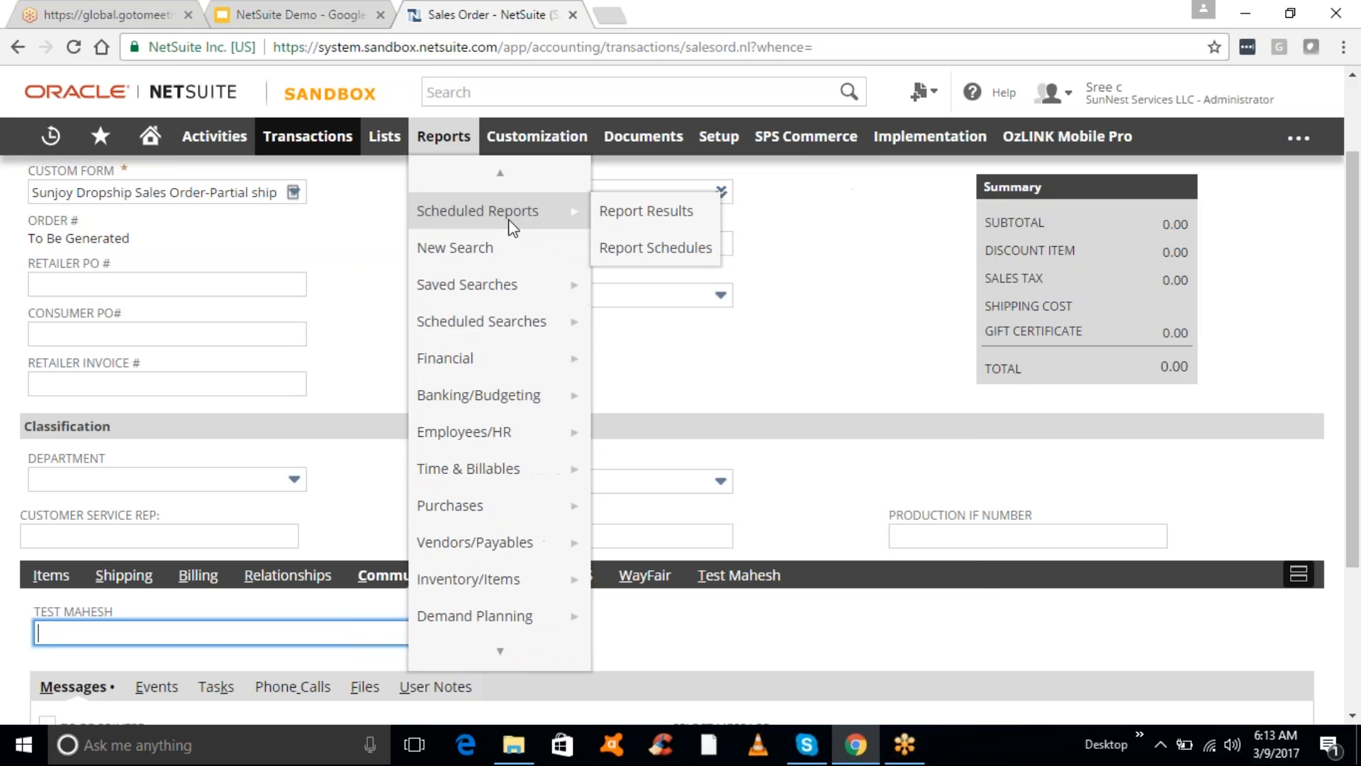
mouse_move(499, 355)
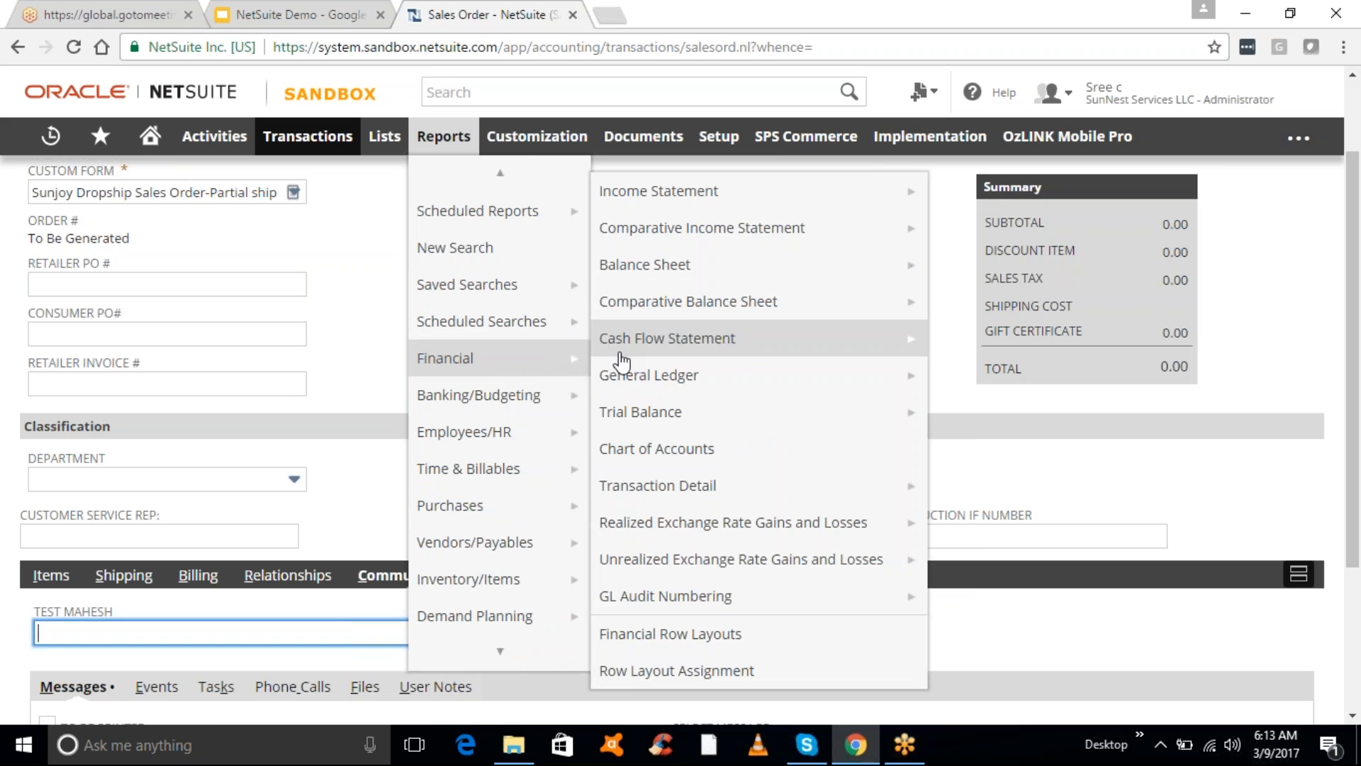
mouse_move(709, 224)
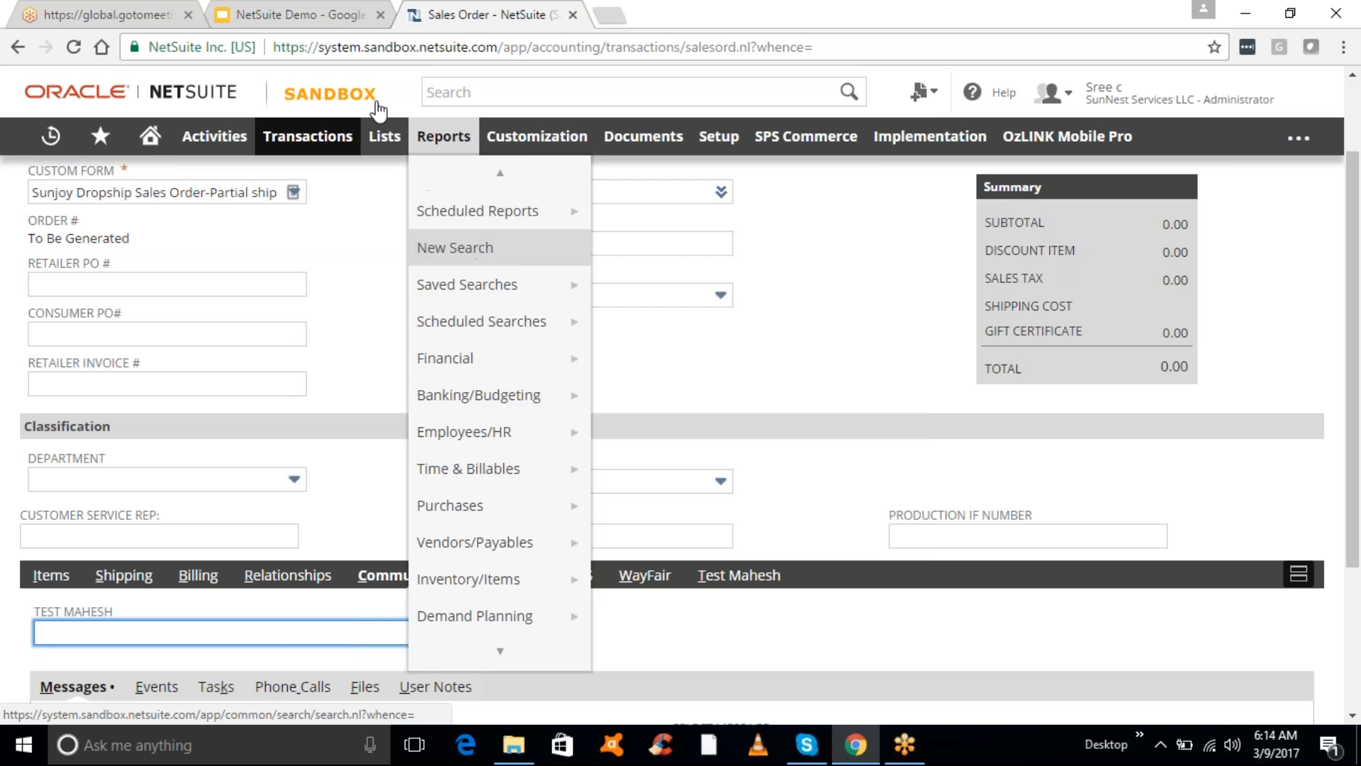
mouse_move(381, 136)
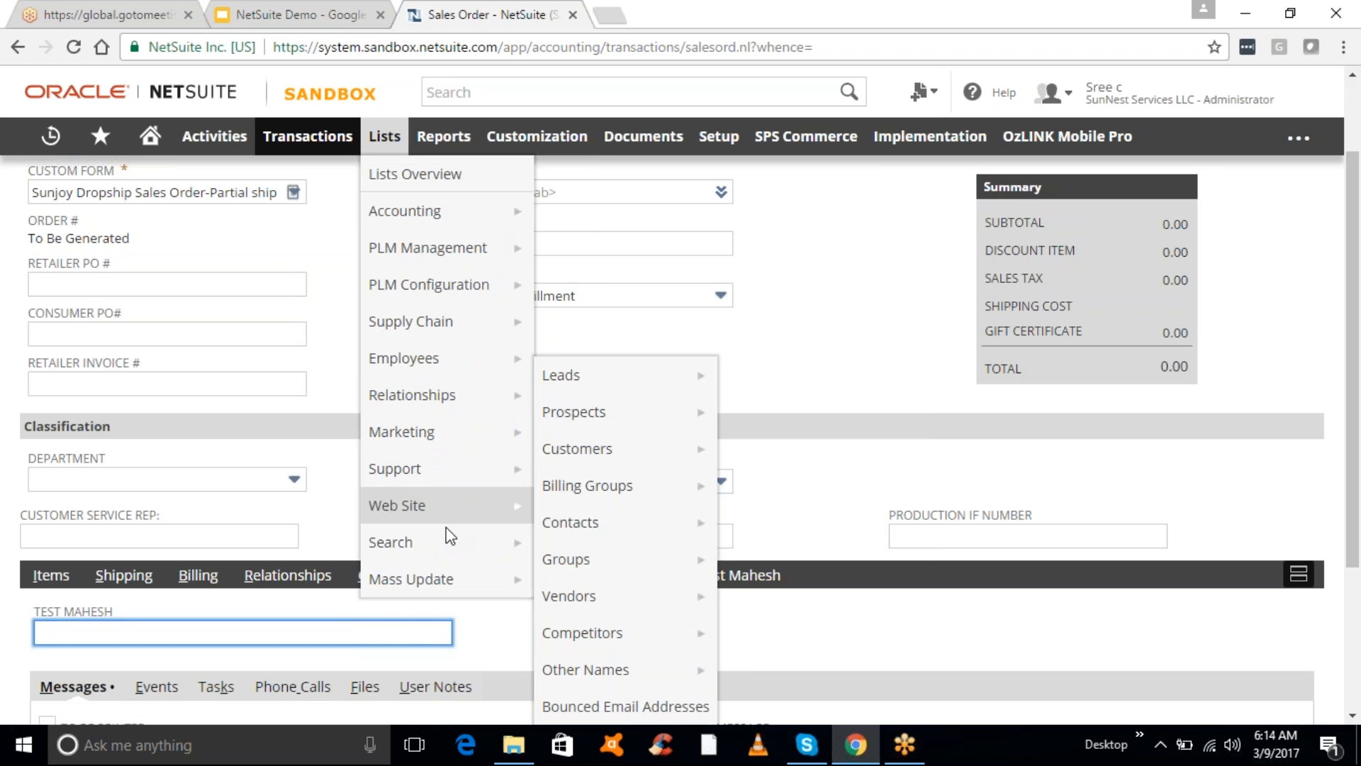
- View the new saved search type list, then go back to the Home dashboard
mouse_move(446, 536)
mouse_move(592, 551)
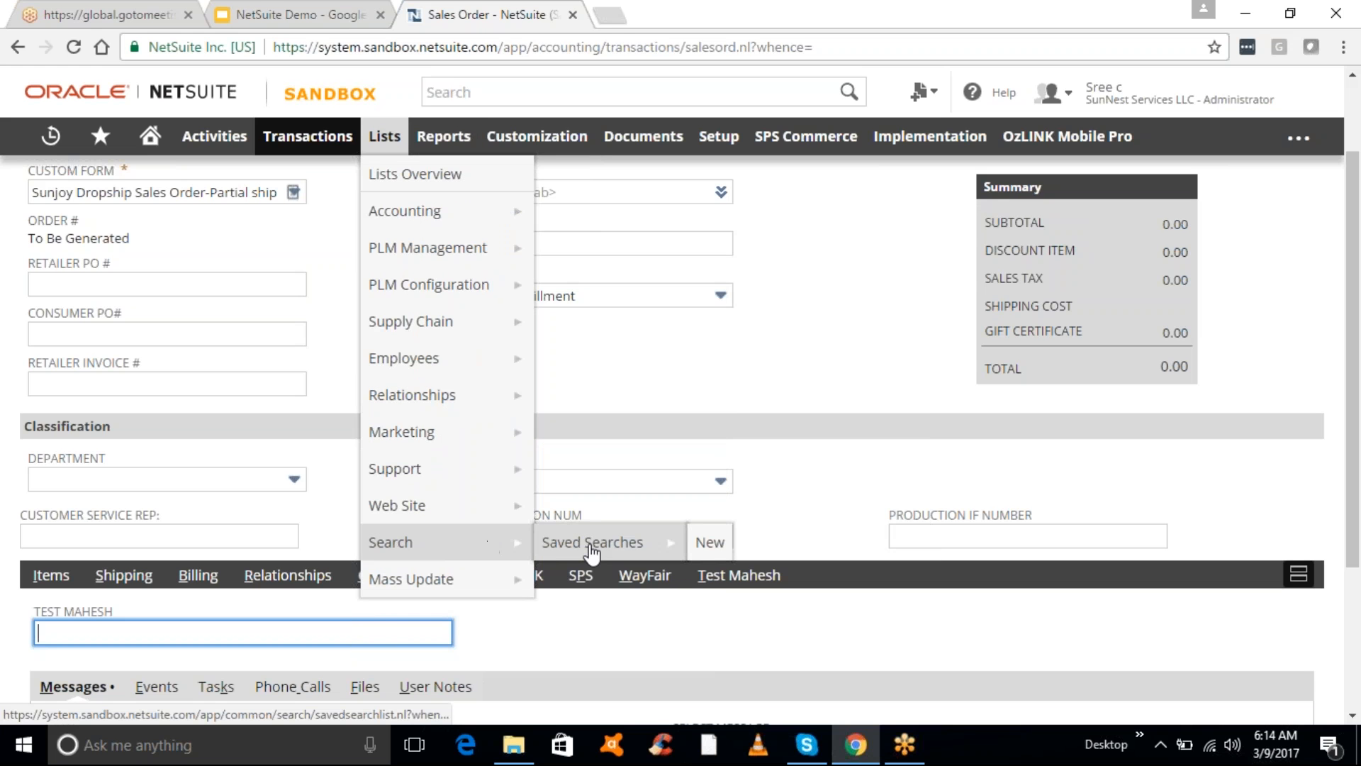
left_click(712, 543)
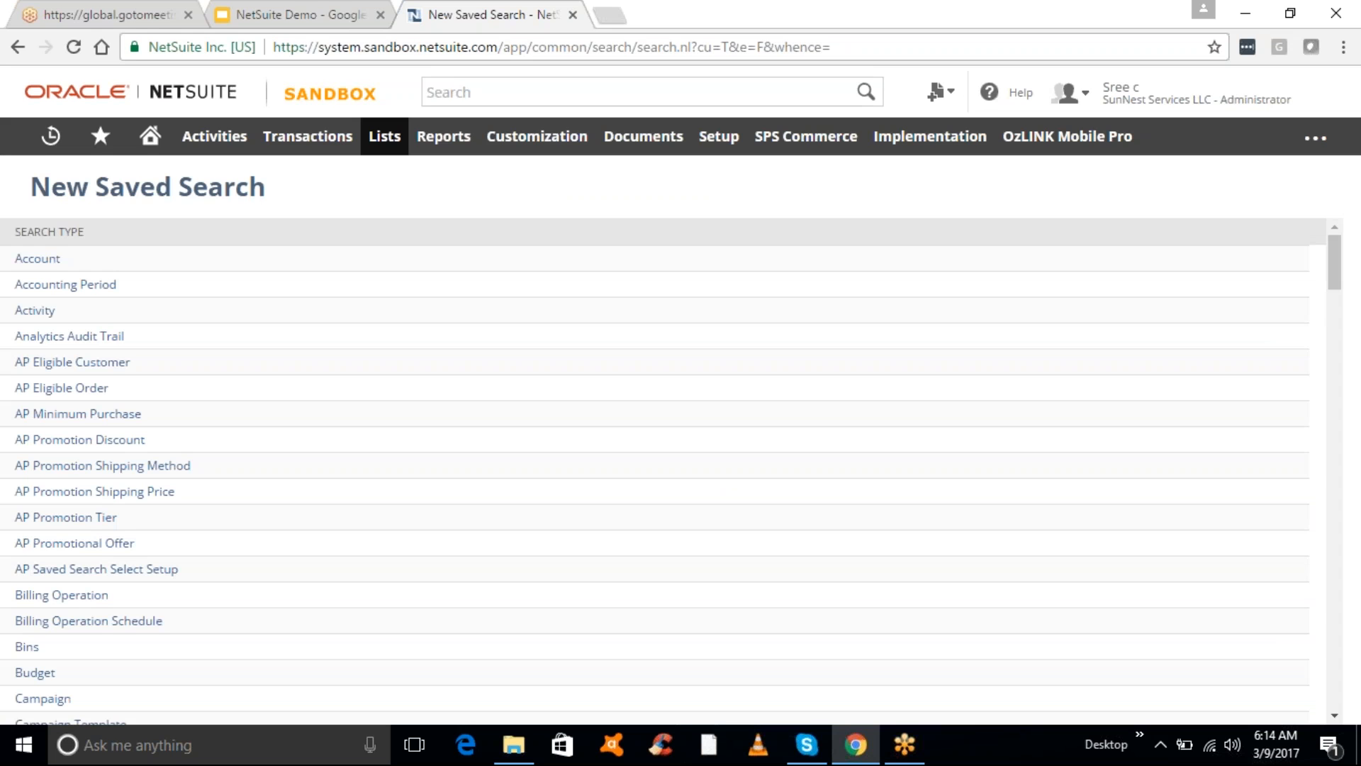
left_click(153, 139)
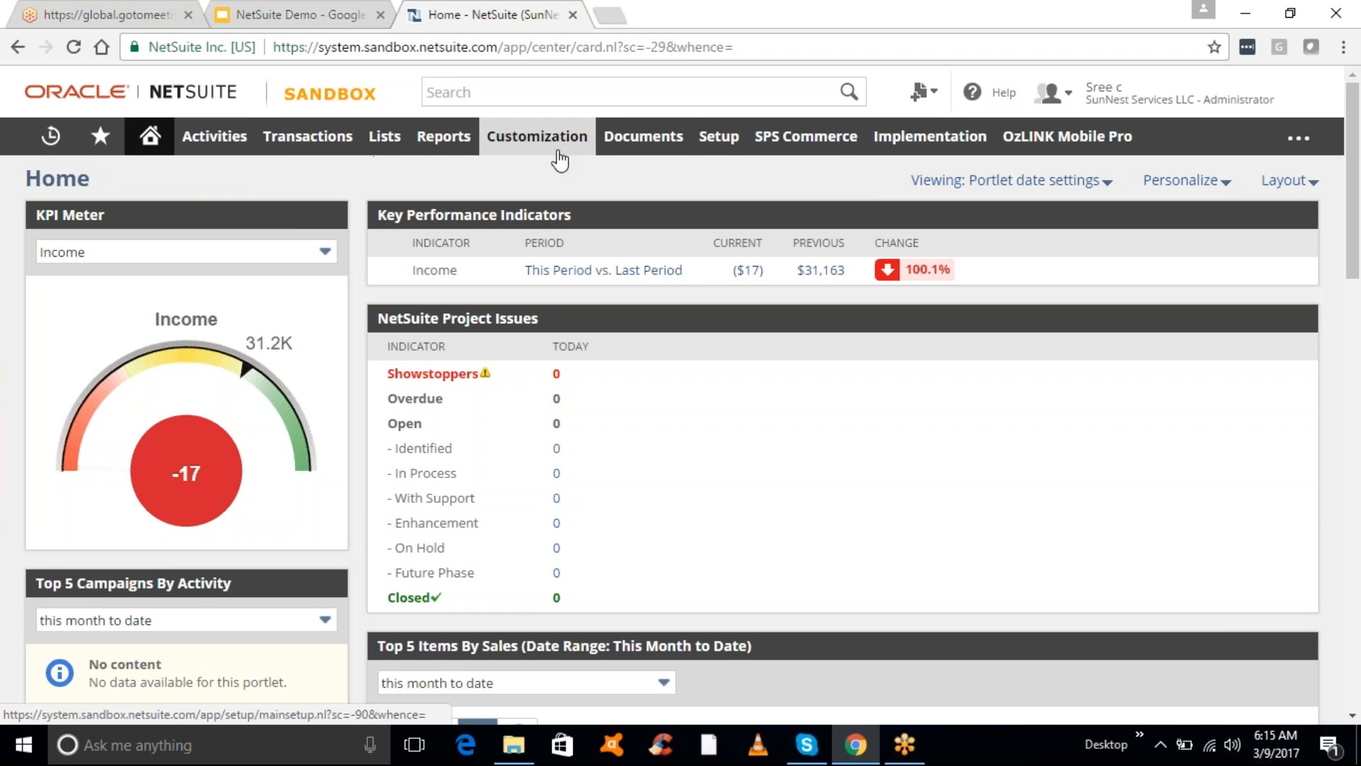
mouse_move(619, 160)
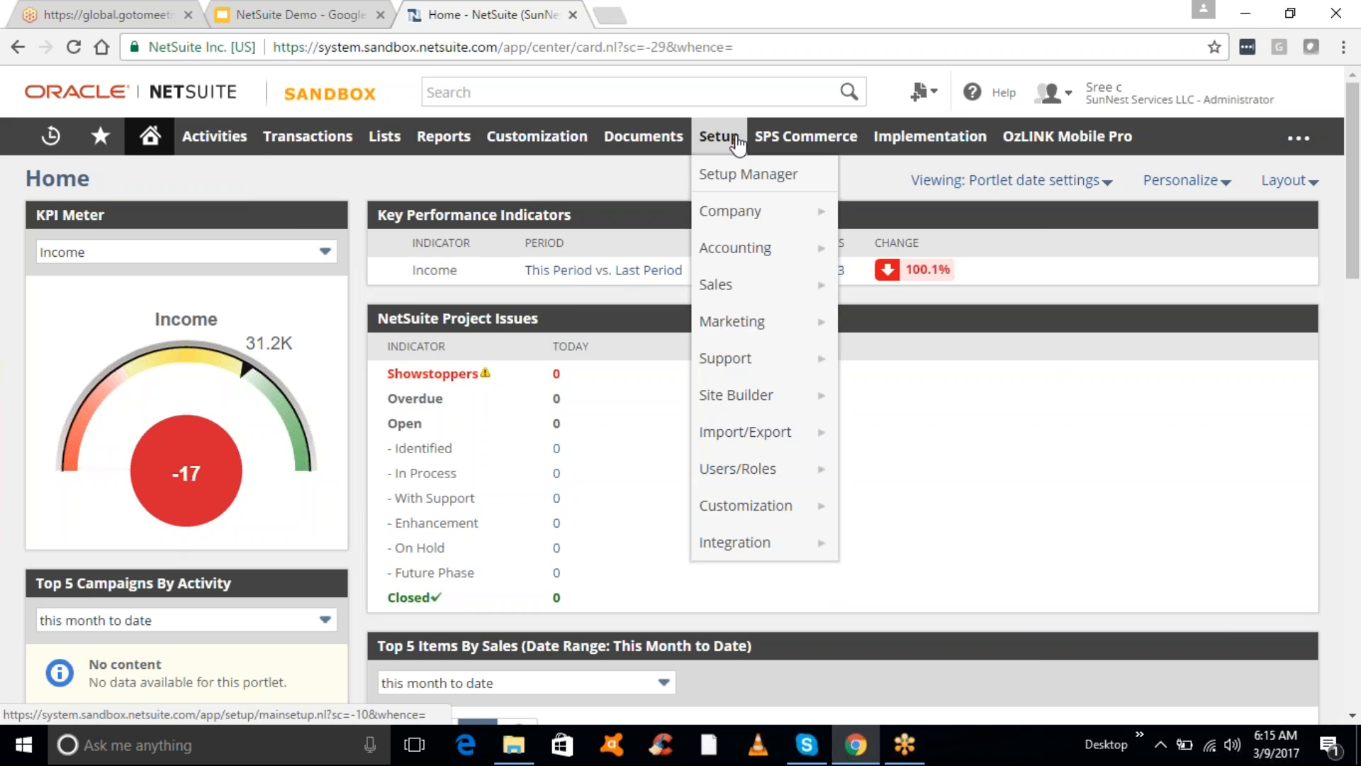
- Open Import CSV Records at the Scan & Upload CSV File step and scroll down it
mouse_move(781, 338)
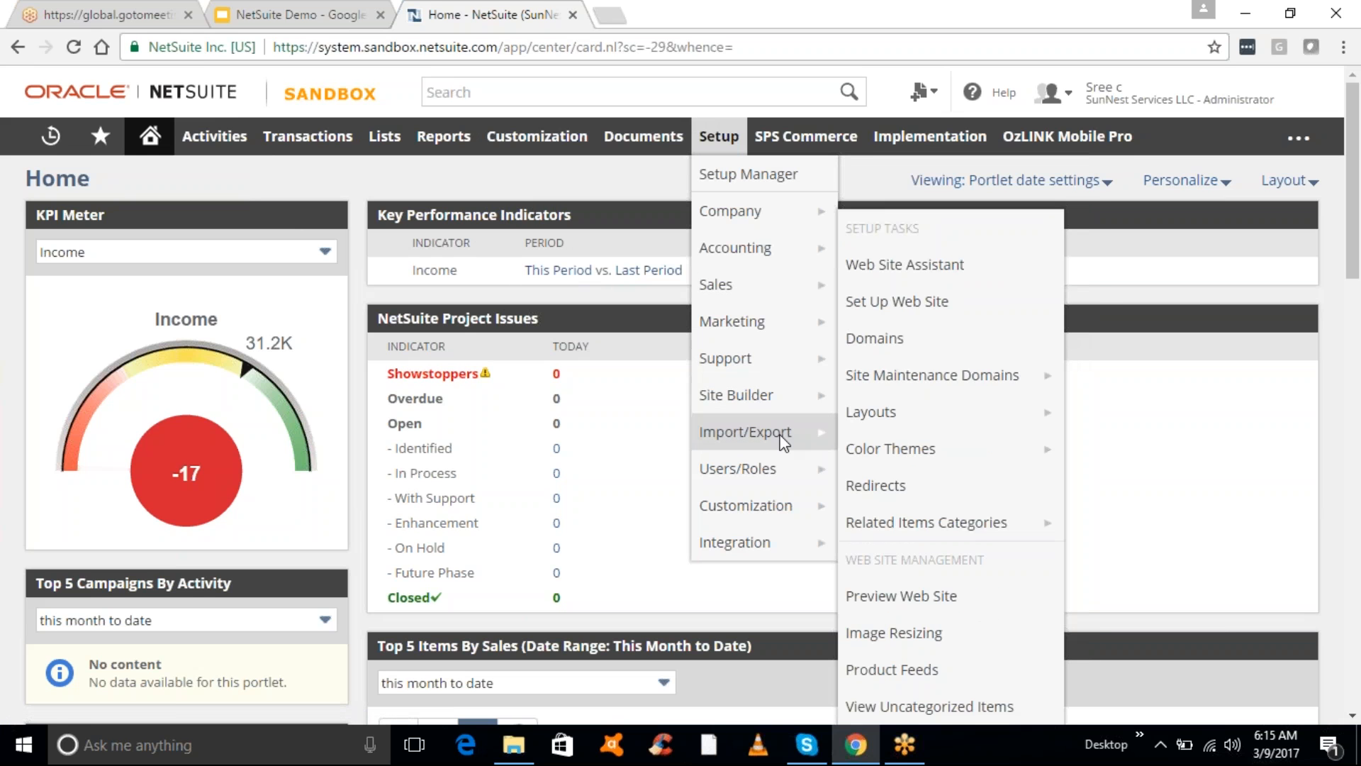
mouse_move(780, 436)
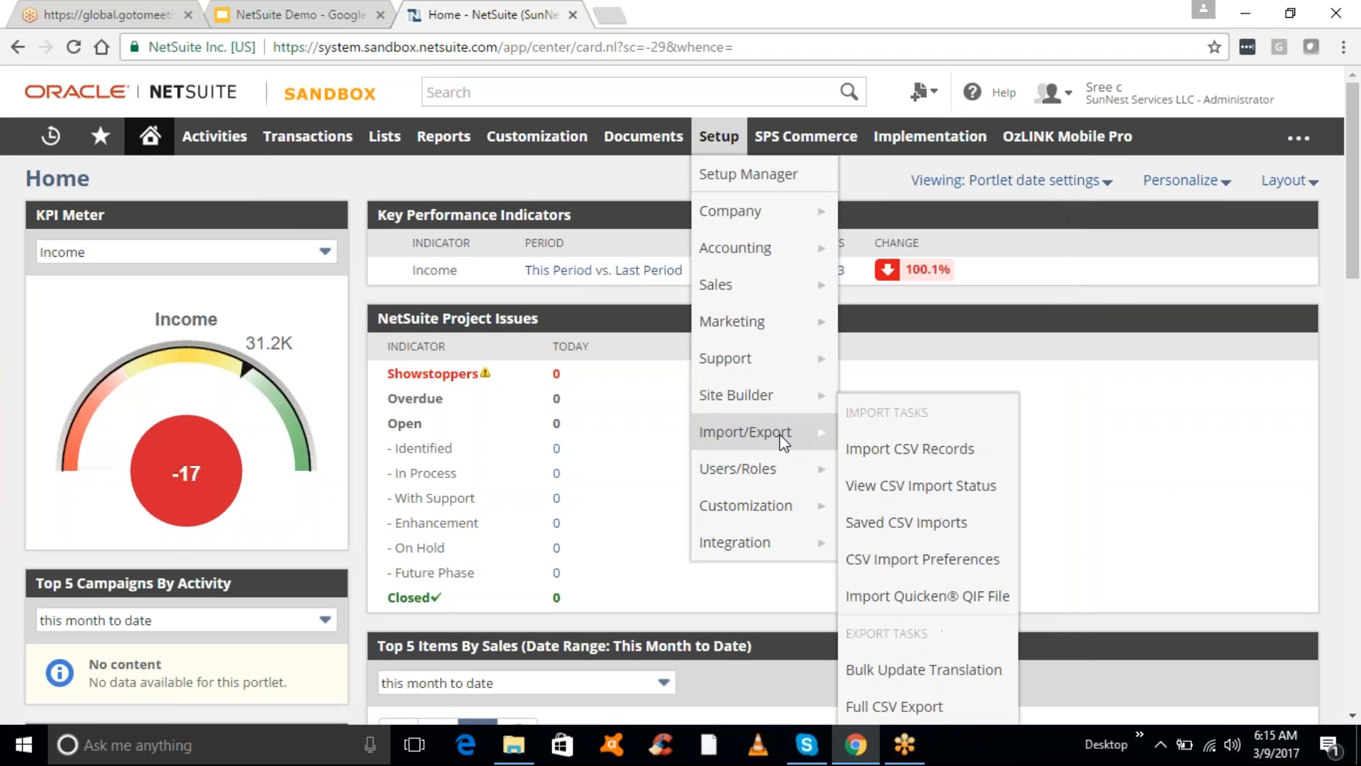
left_click(905, 460)
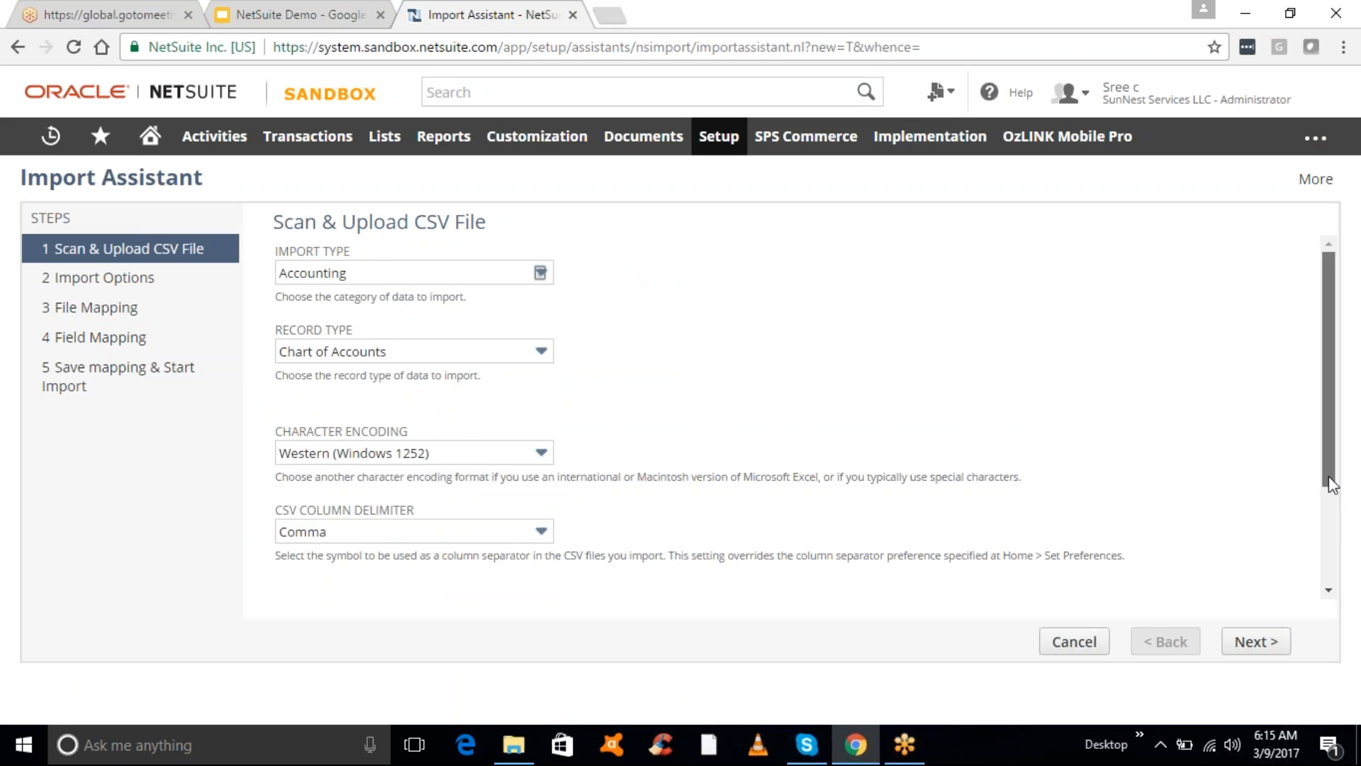
scroll(1329, 525, "down", 3)
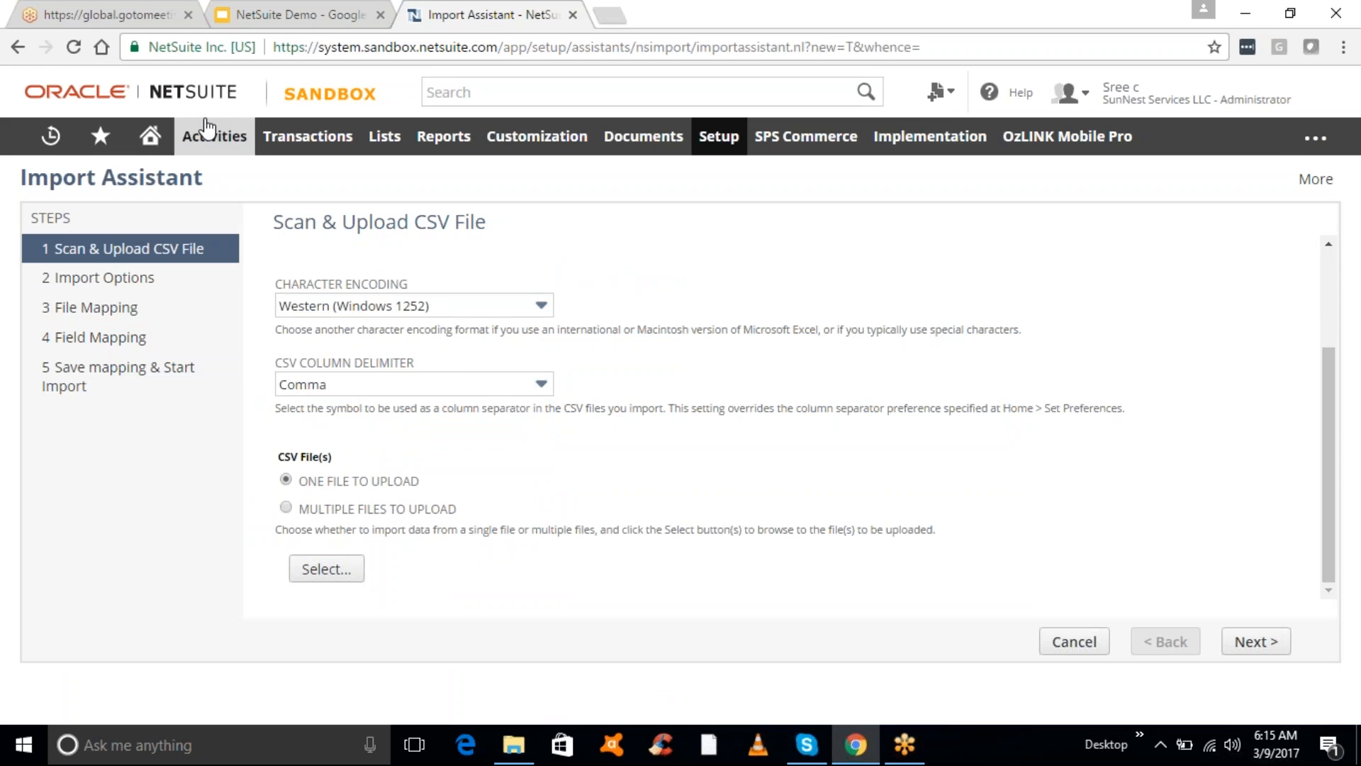
- Leave the import and open Manage Roles, scrolling down to the custom roles
left_click(162, 142)
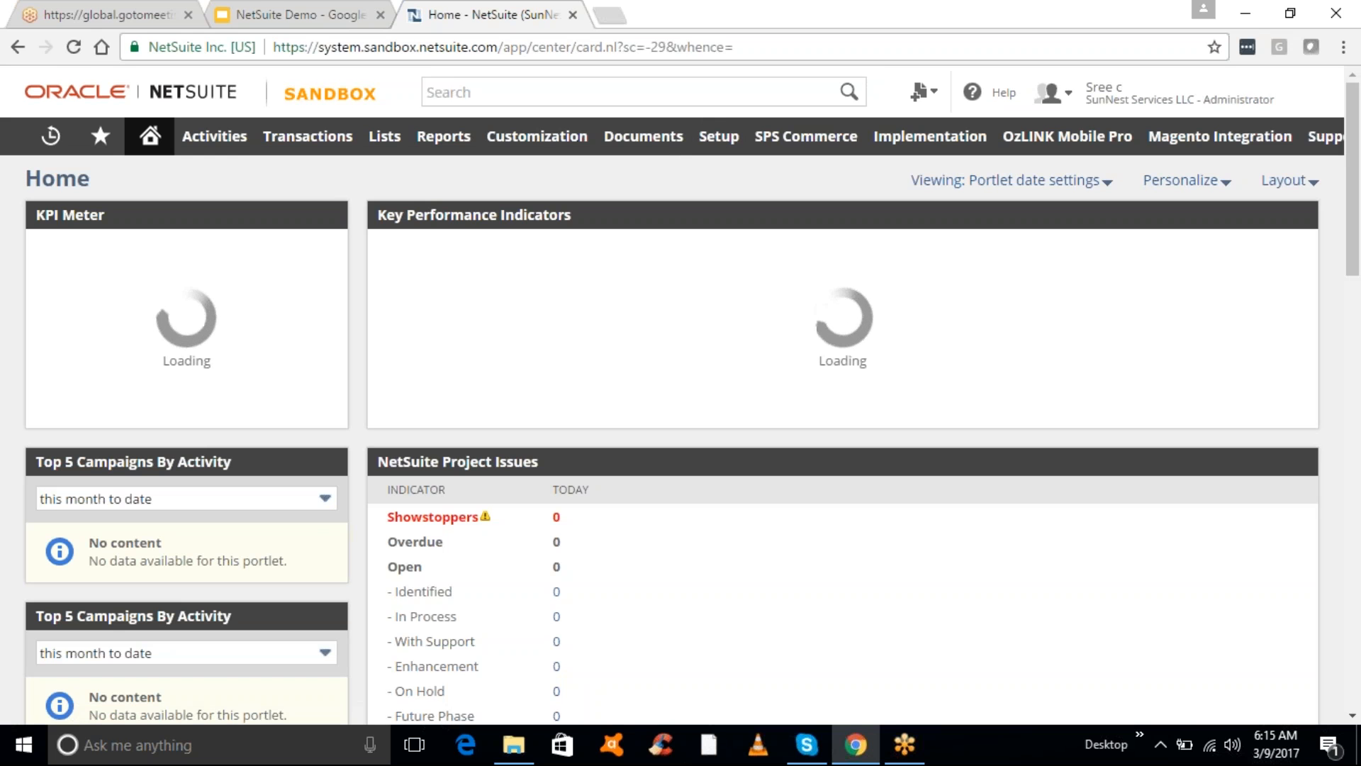
mouse_move(150, 138)
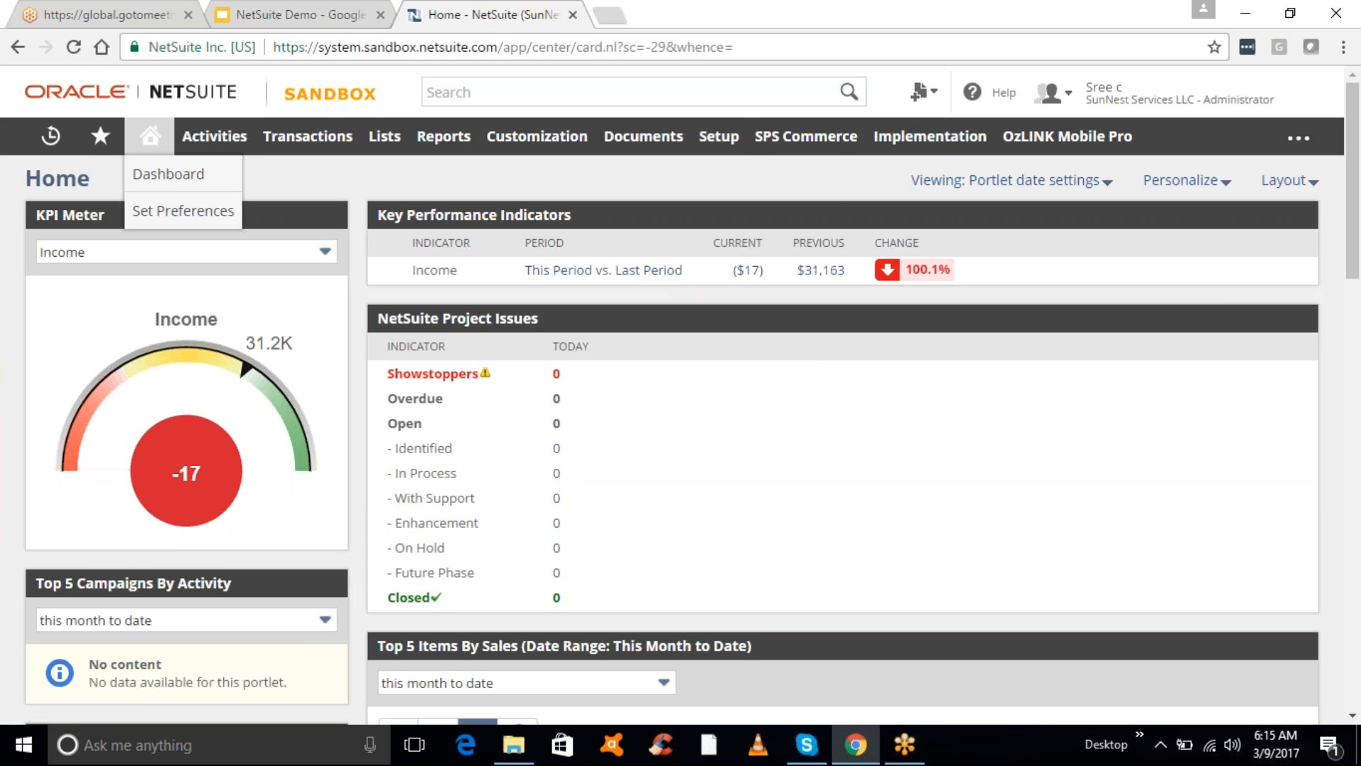
mouse_move(729, 151)
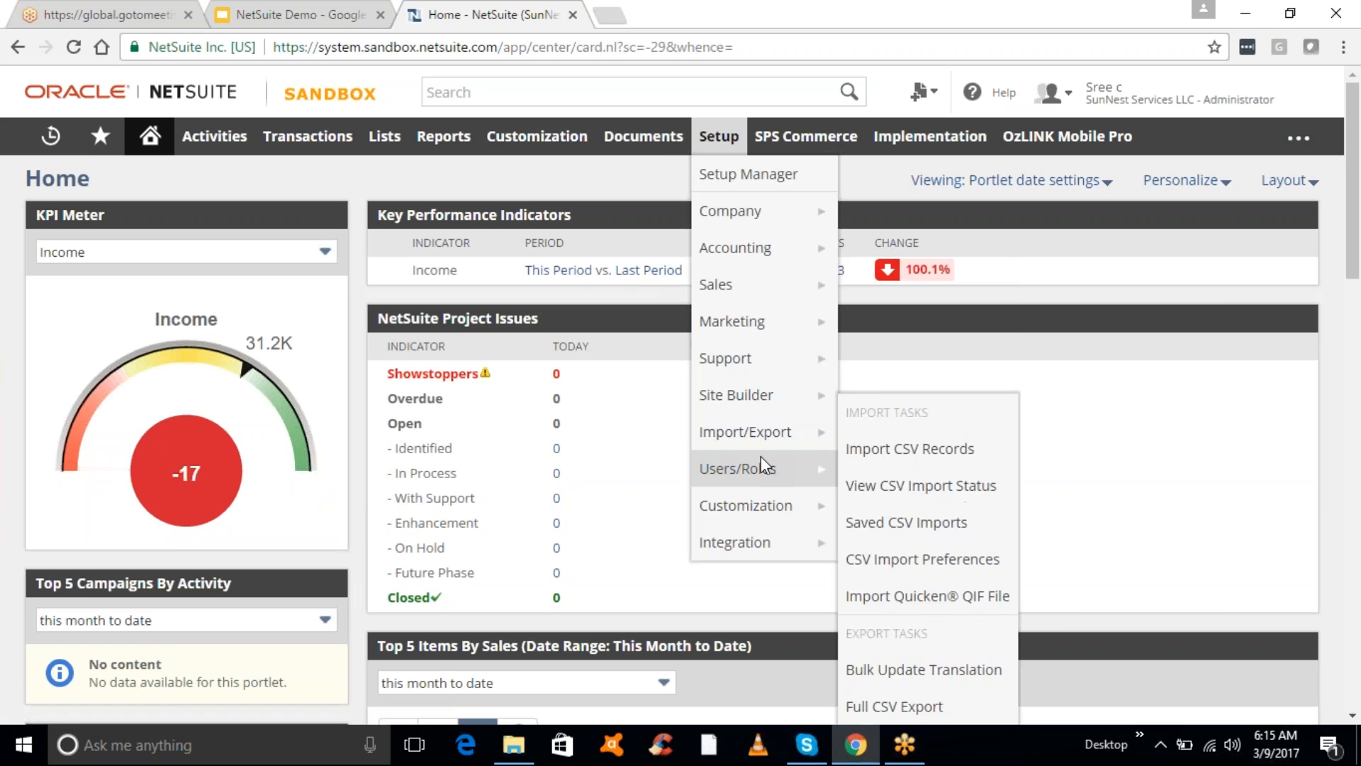
mouse_move(761, 458)
mouse_move(895, 459)
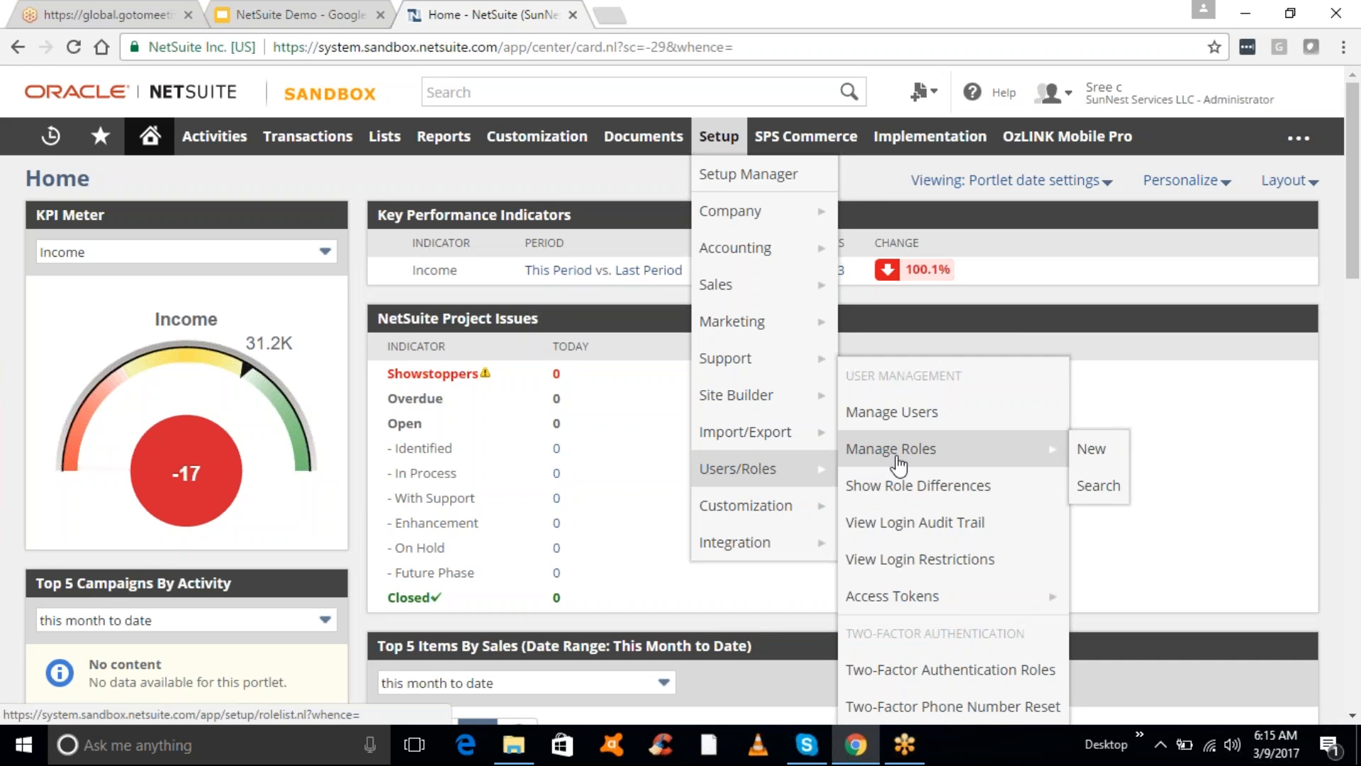
left_click(896, 461)
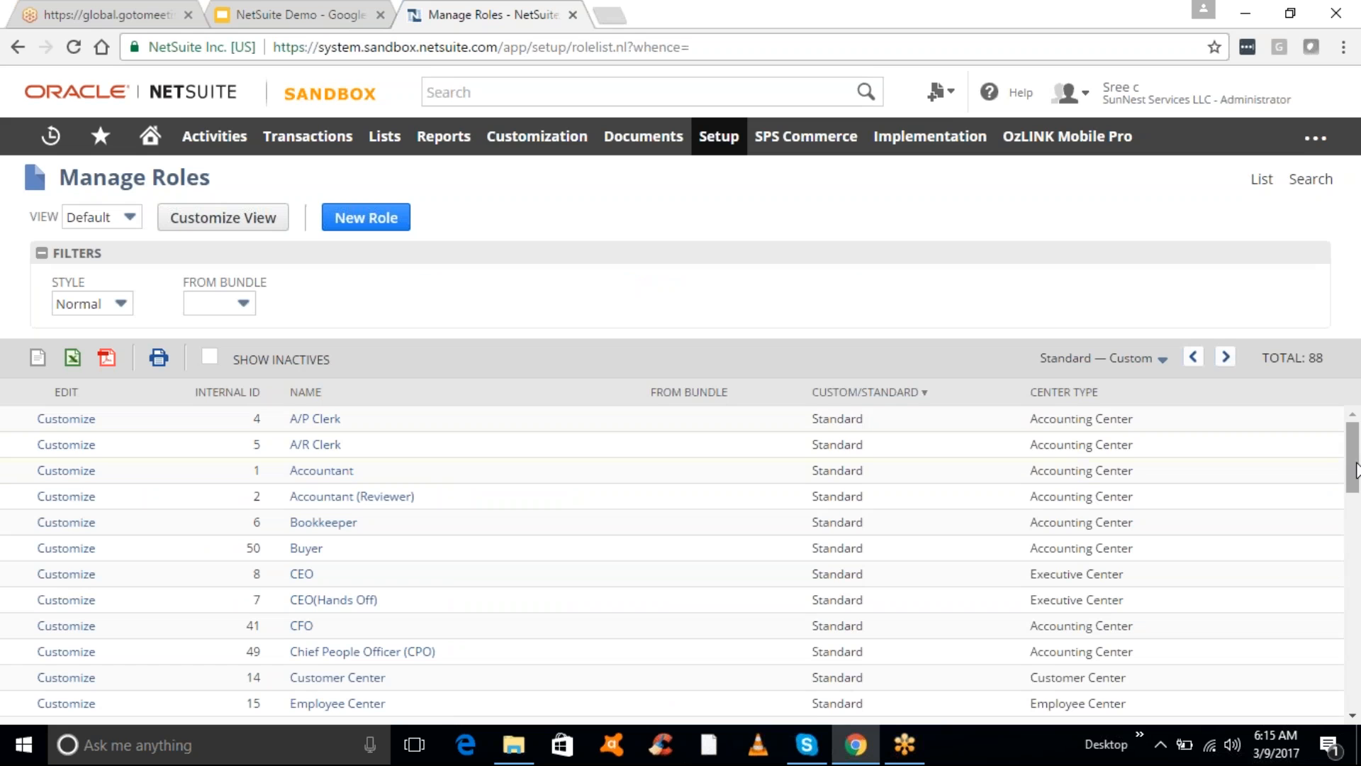
left_click_drag(1359, 599, 1355, 631)
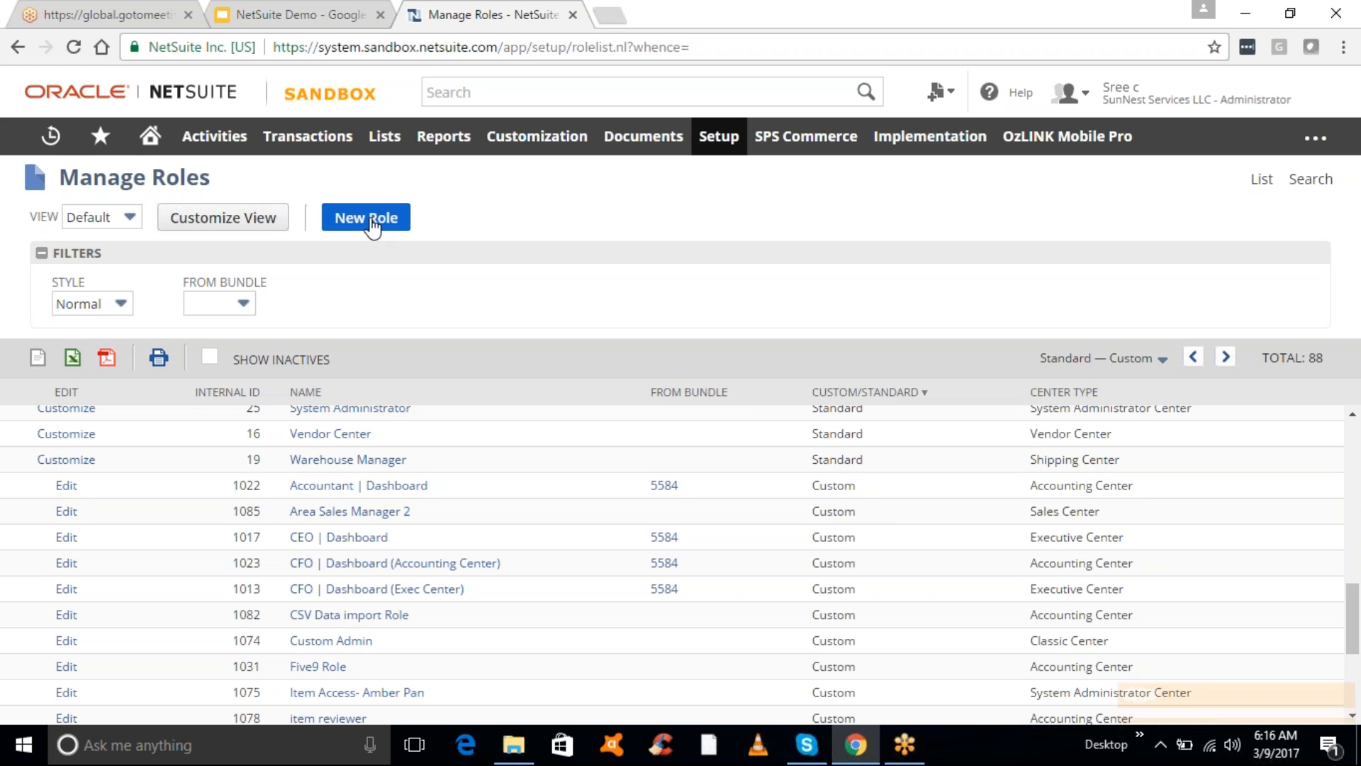
mouse_move(1218, 104)
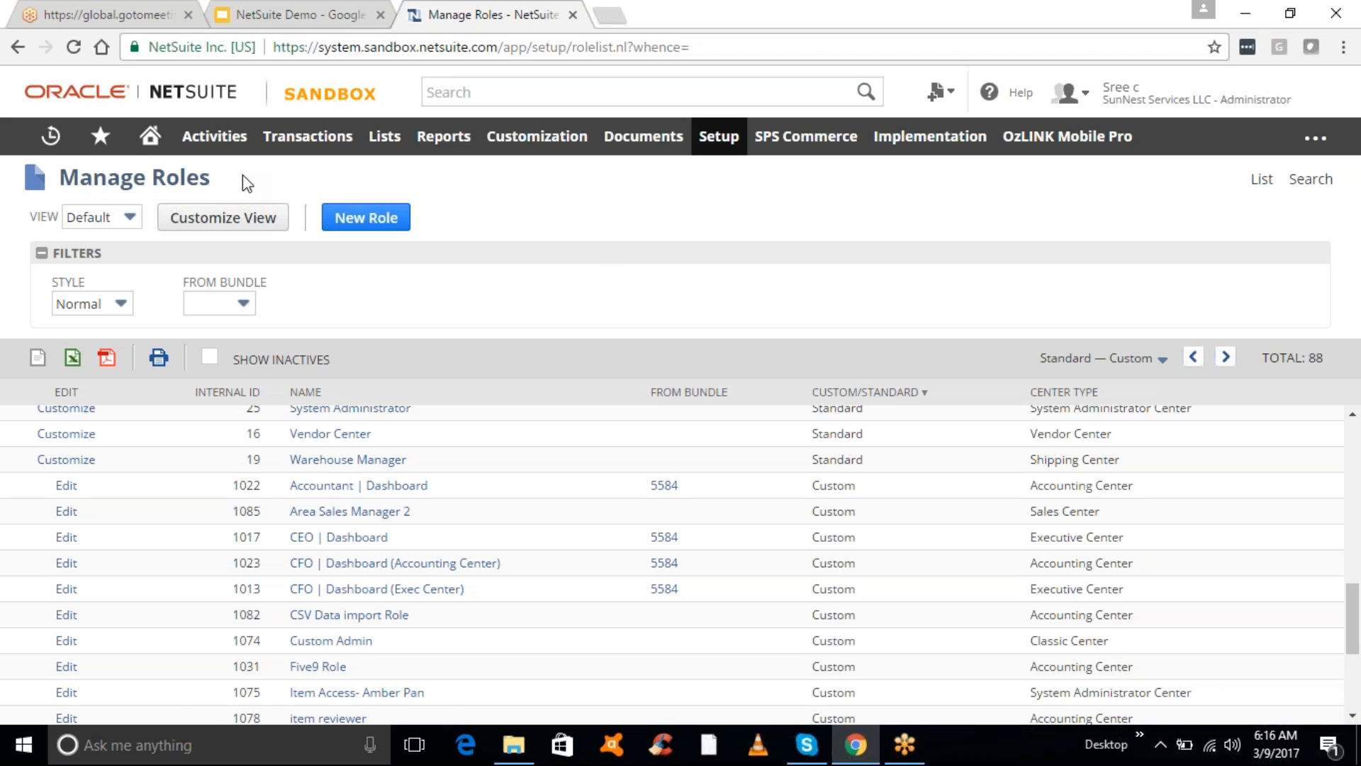
- Review the 5 purchase orders in the PO to Approve-All reminder, then return to the dashboard
left_click(176, 180)
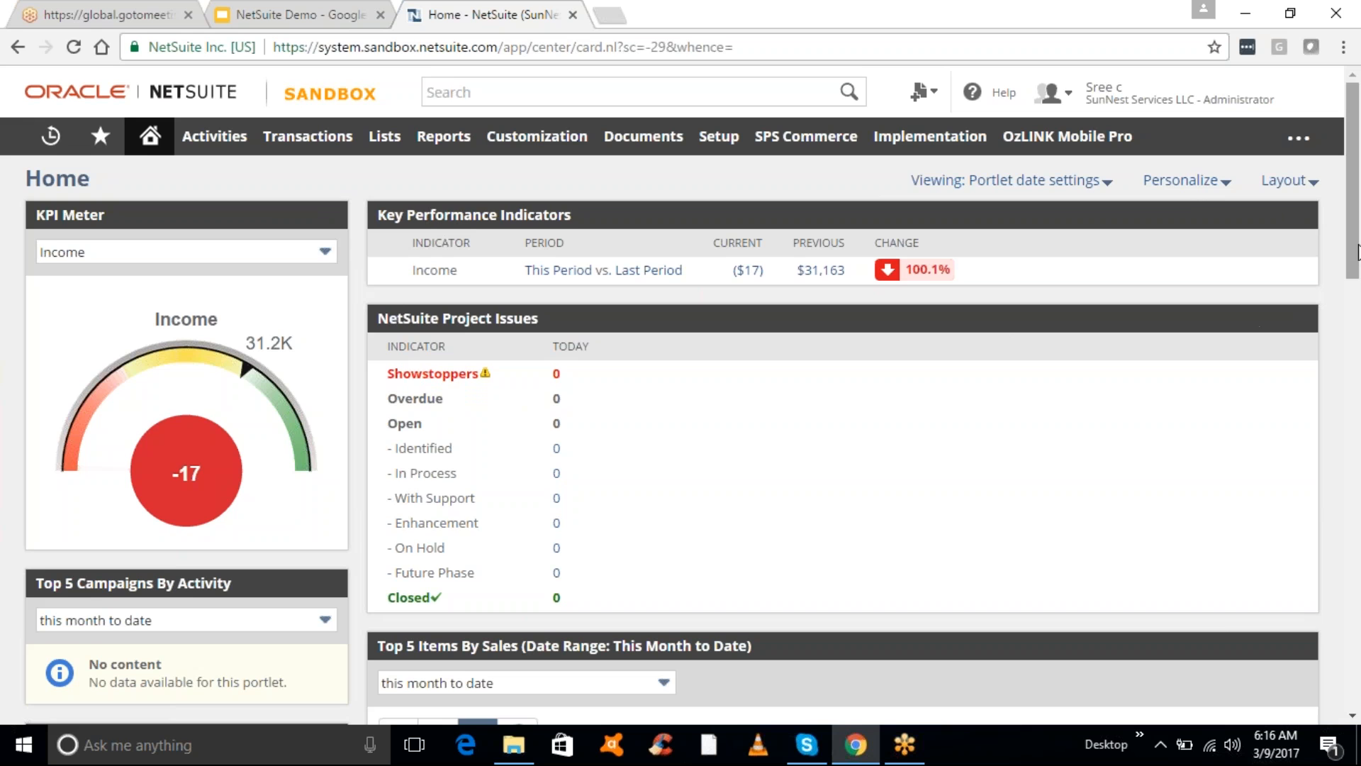
left_click_drag(1358, 252, 1357, 333)
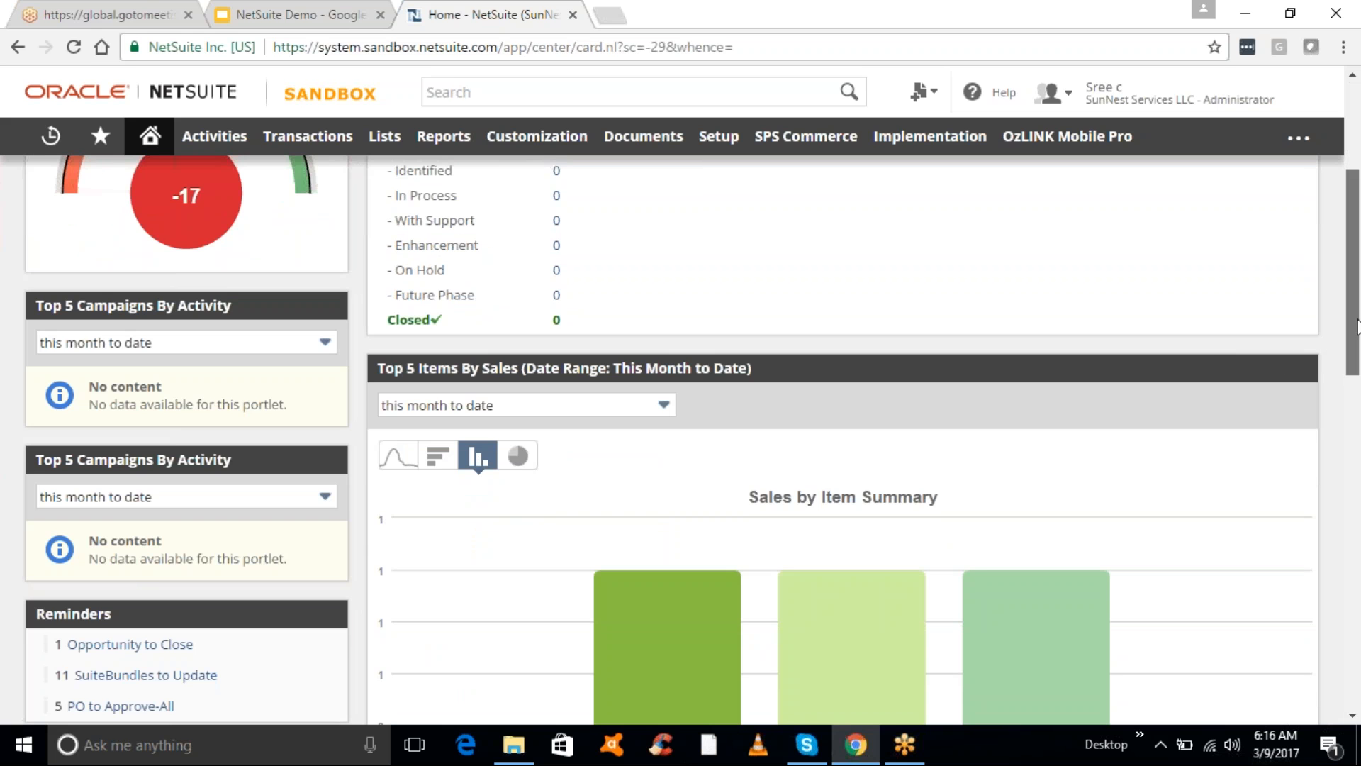
scroll(851, 425, "down", 2)
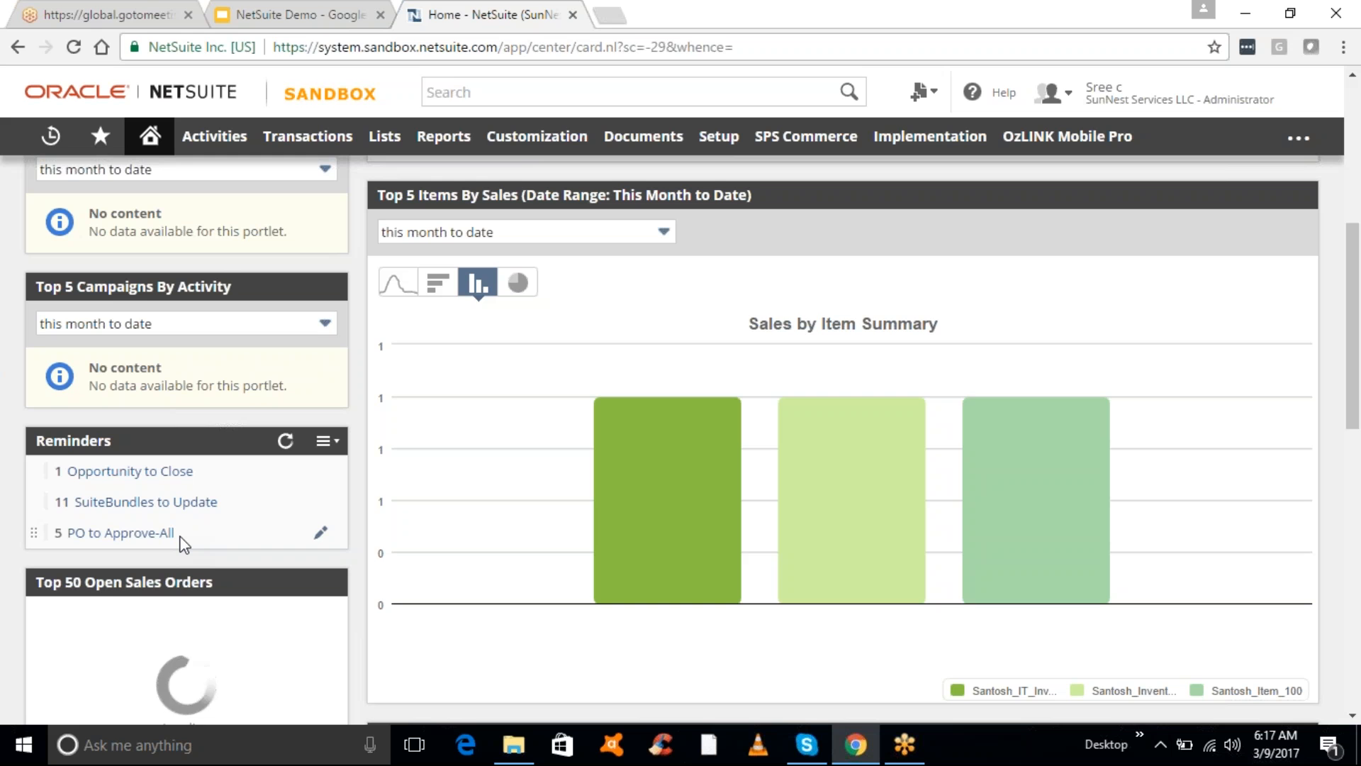
left_click(125, 537)
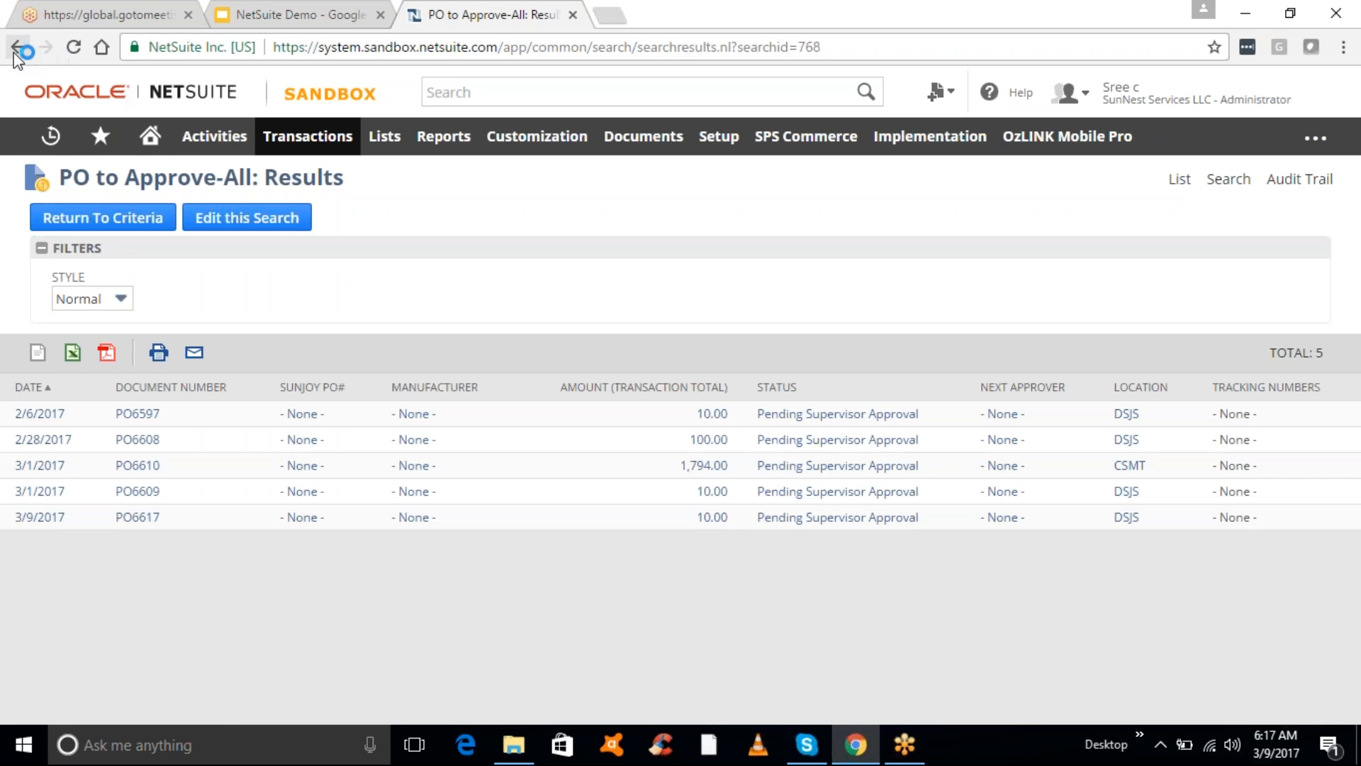
left_click(15, 49)
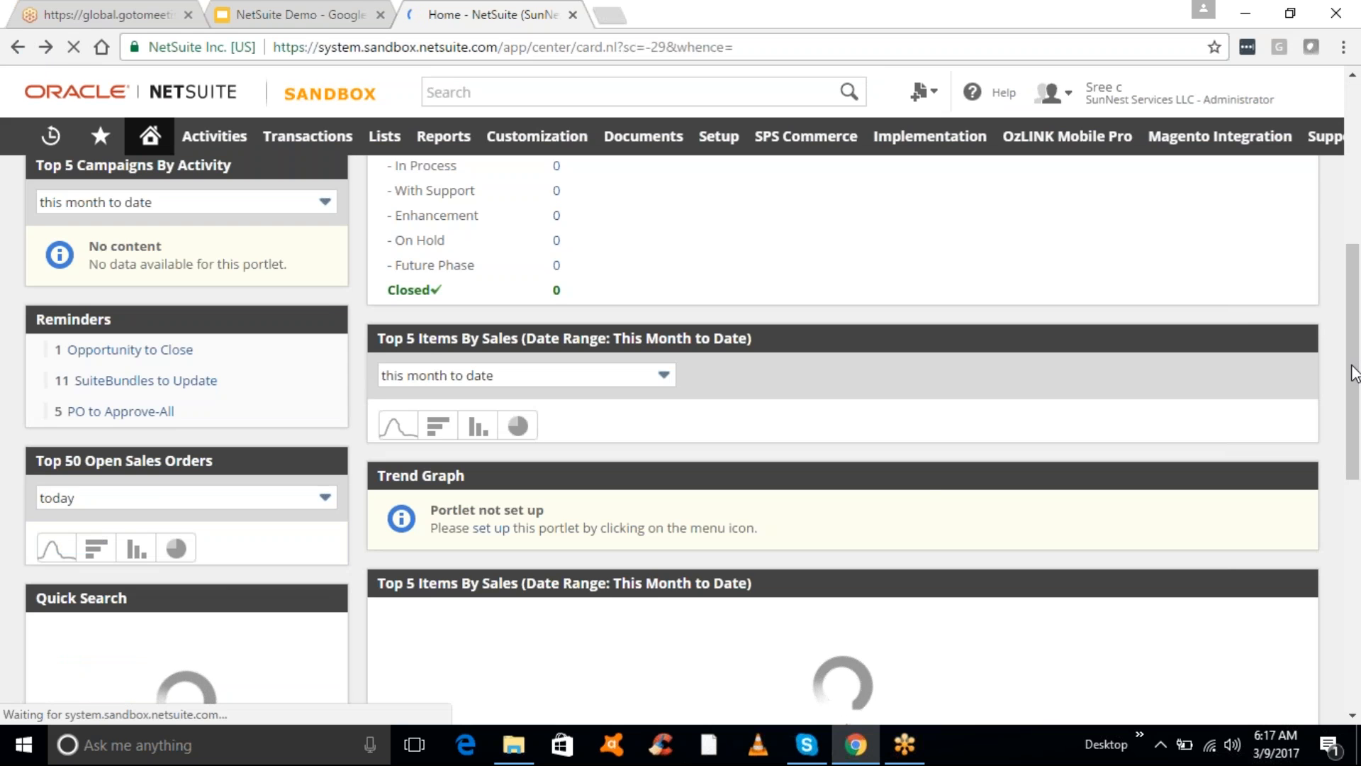
scroll(1354, 297, "up", 3)
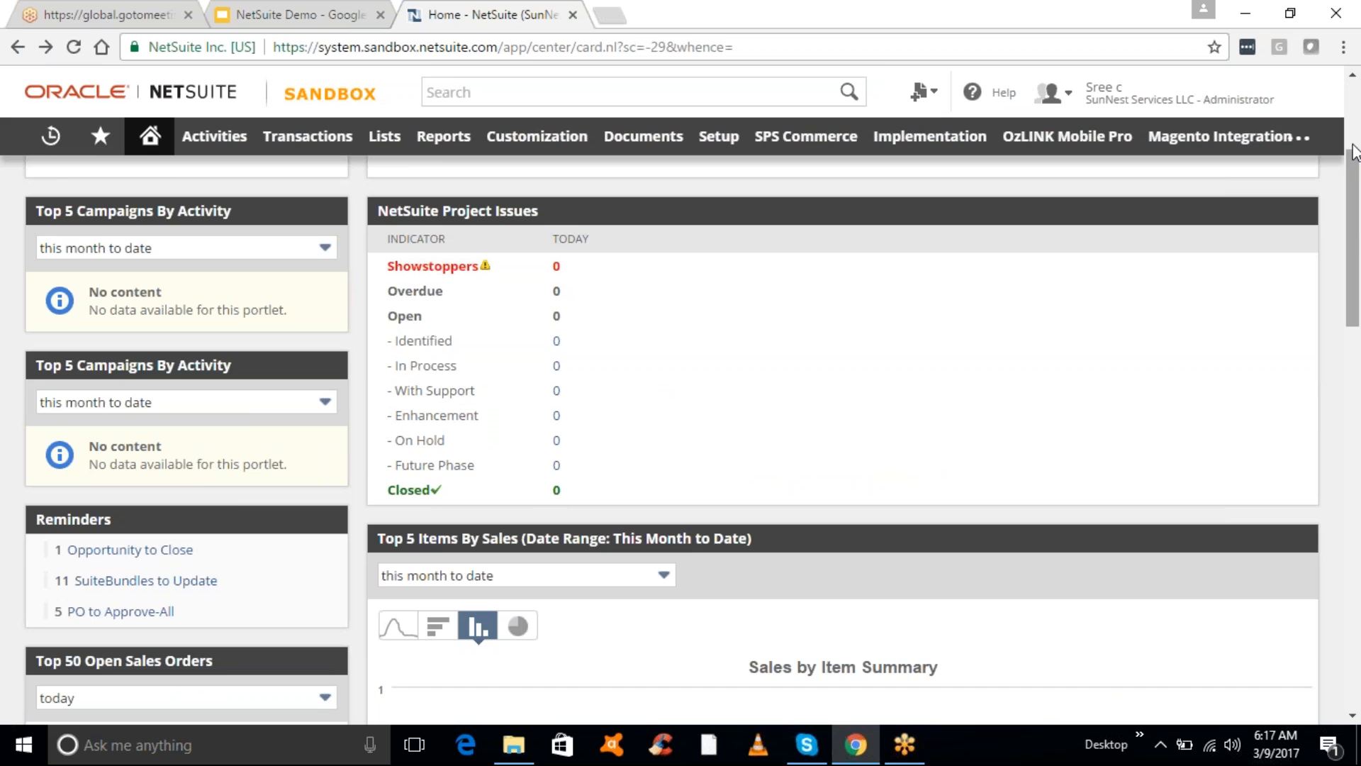
scroll(1355, 151, "up", 2)
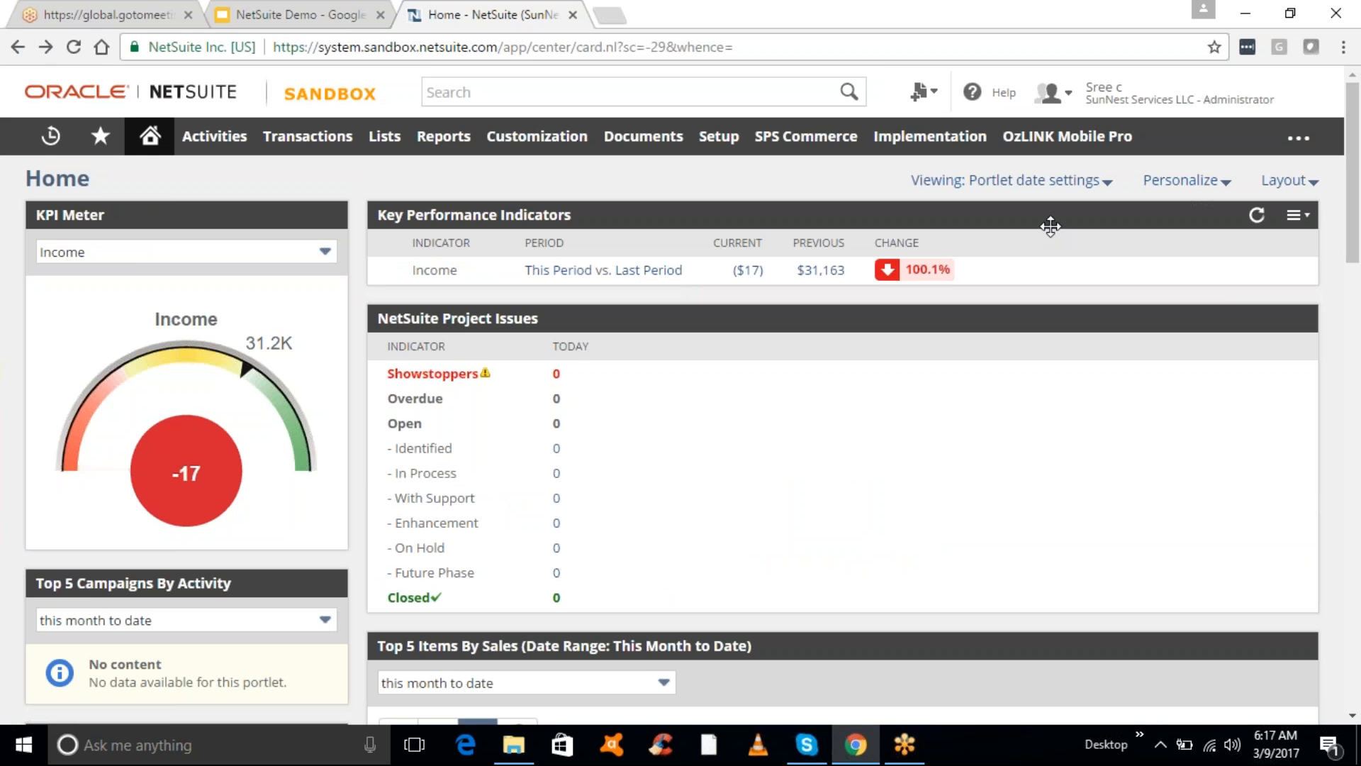
- Open Personalize Dashboard and browse the Standard Content portlets to the end and back
left_click(1220, 182)
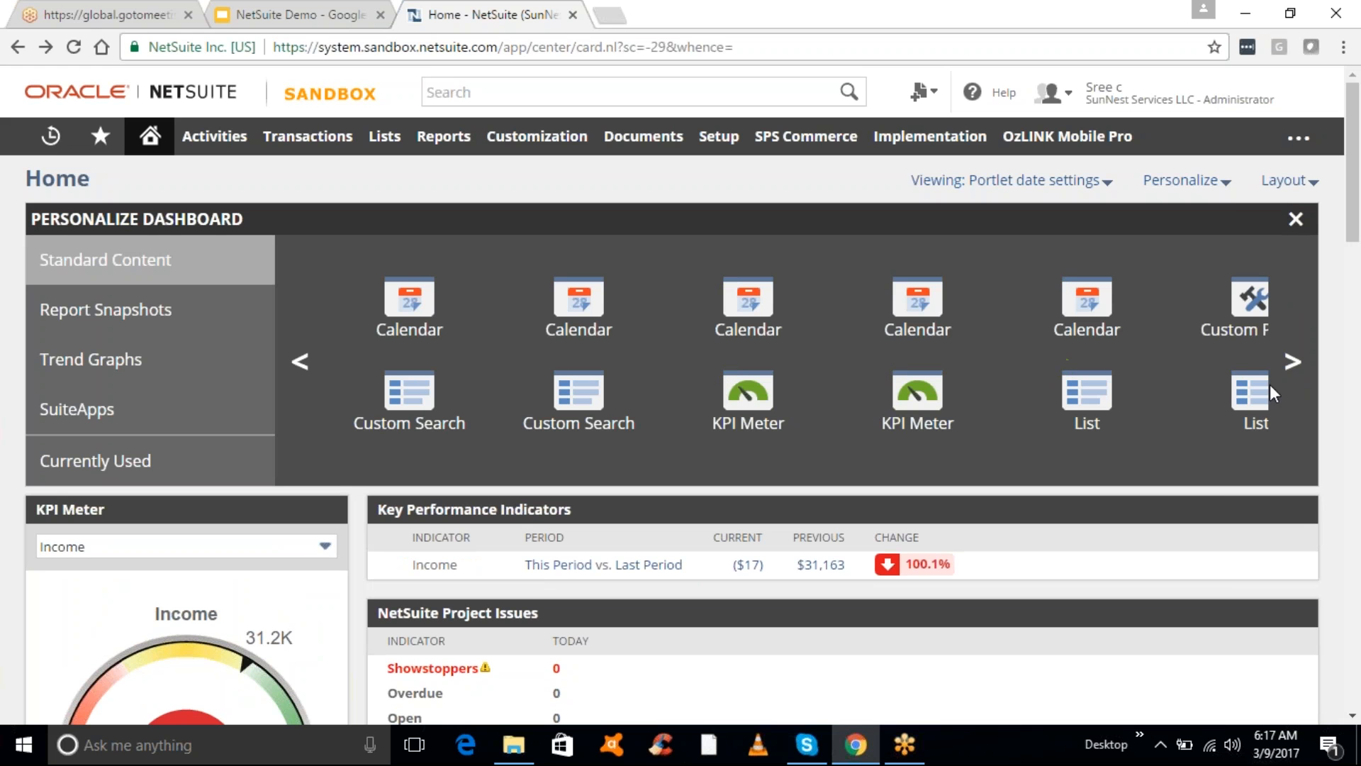
left_click(1293, 363)
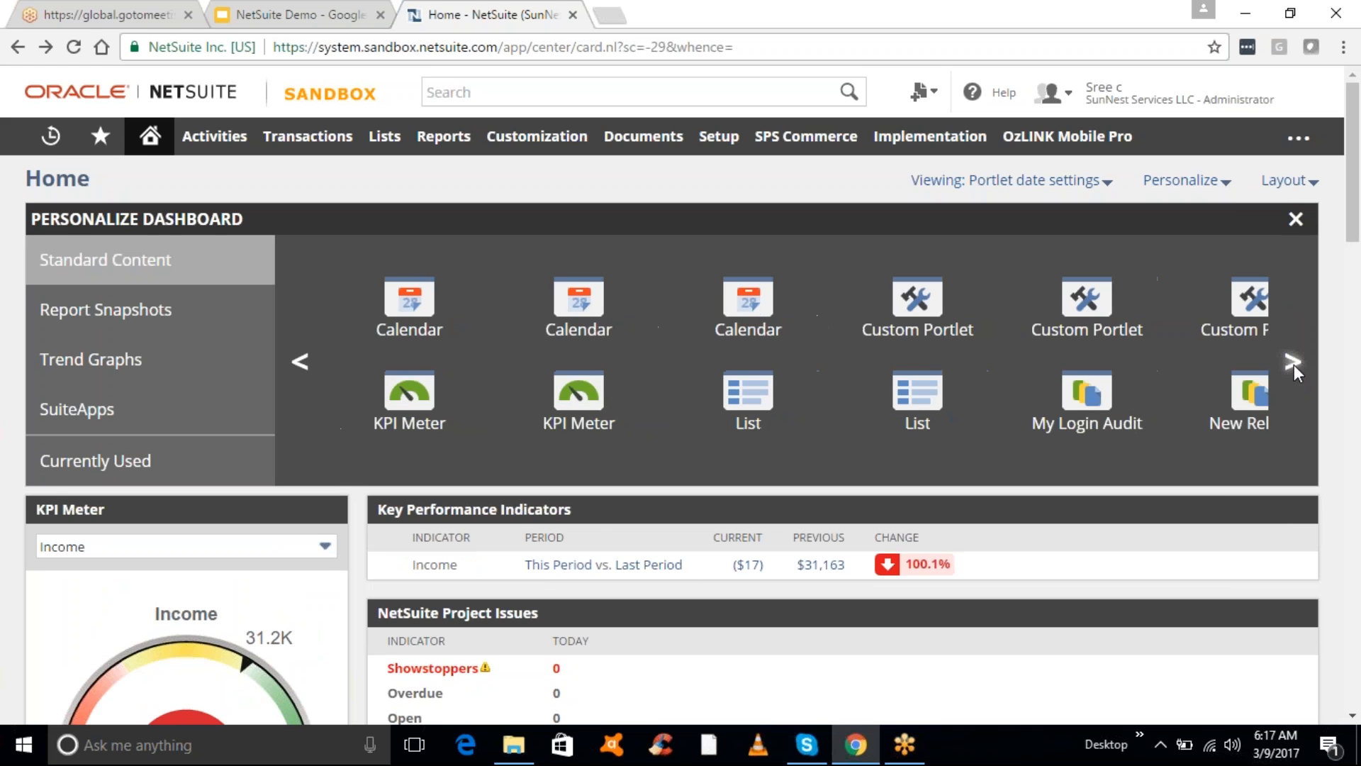
left_click(1293, 363)
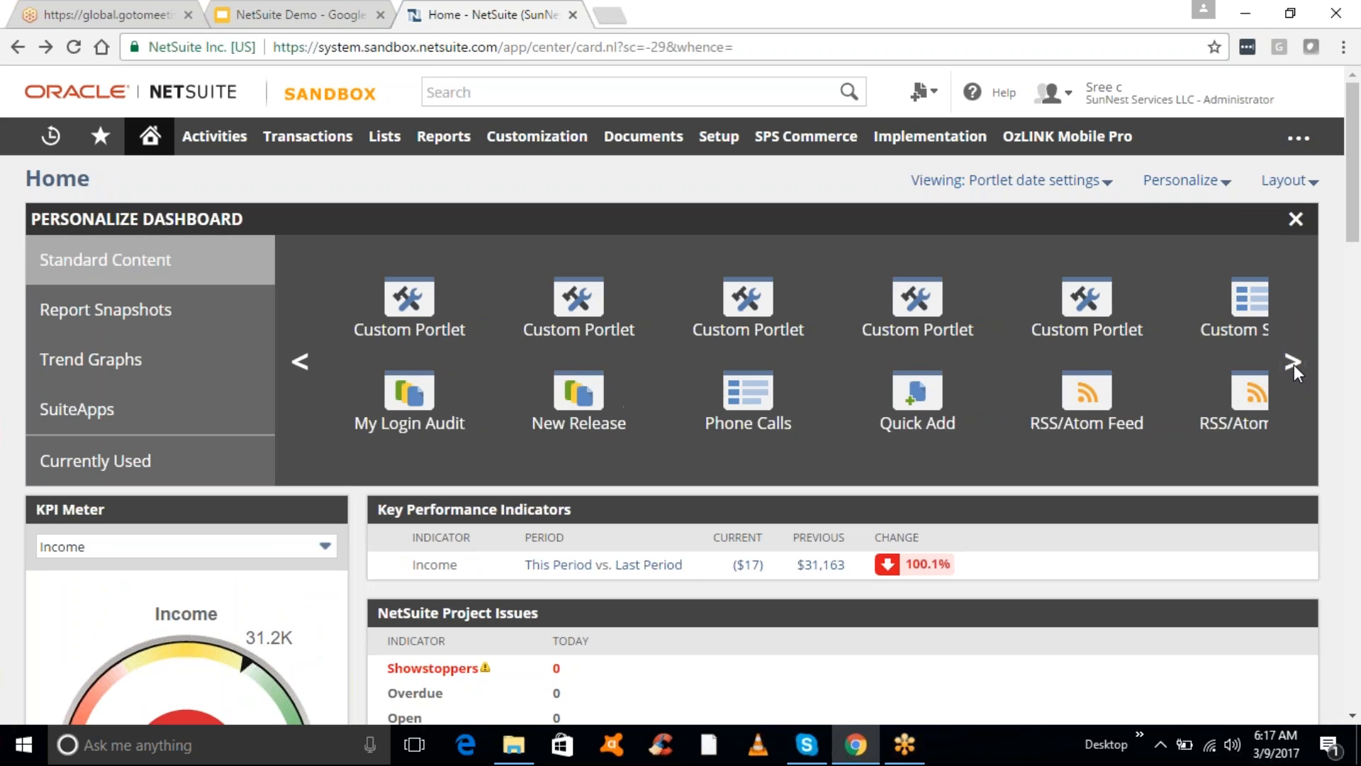
left_click(1294, 363)
left_click(1294, 363)
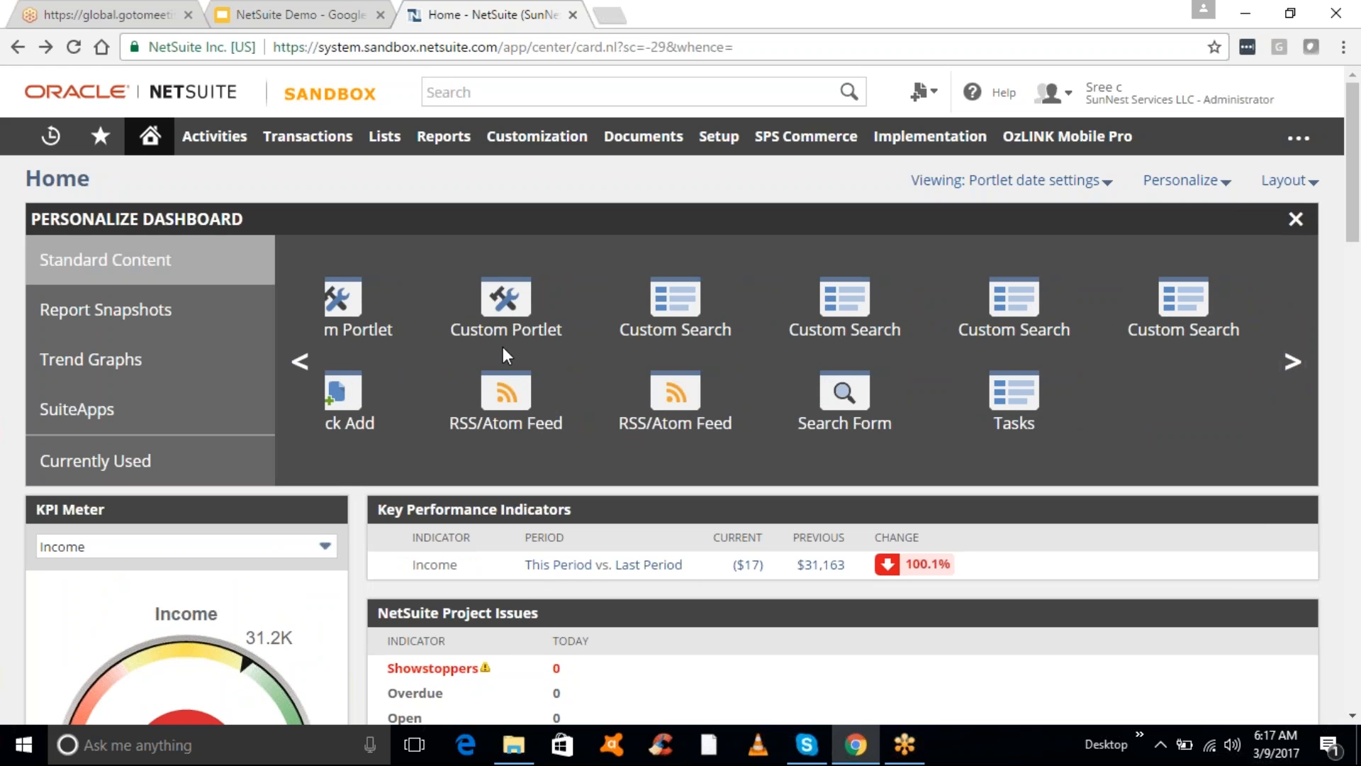
left_click(298, 362)
left_click(298, 361)
left_click(297, 362)
left_click(298, 362)
left_click(298, 362)
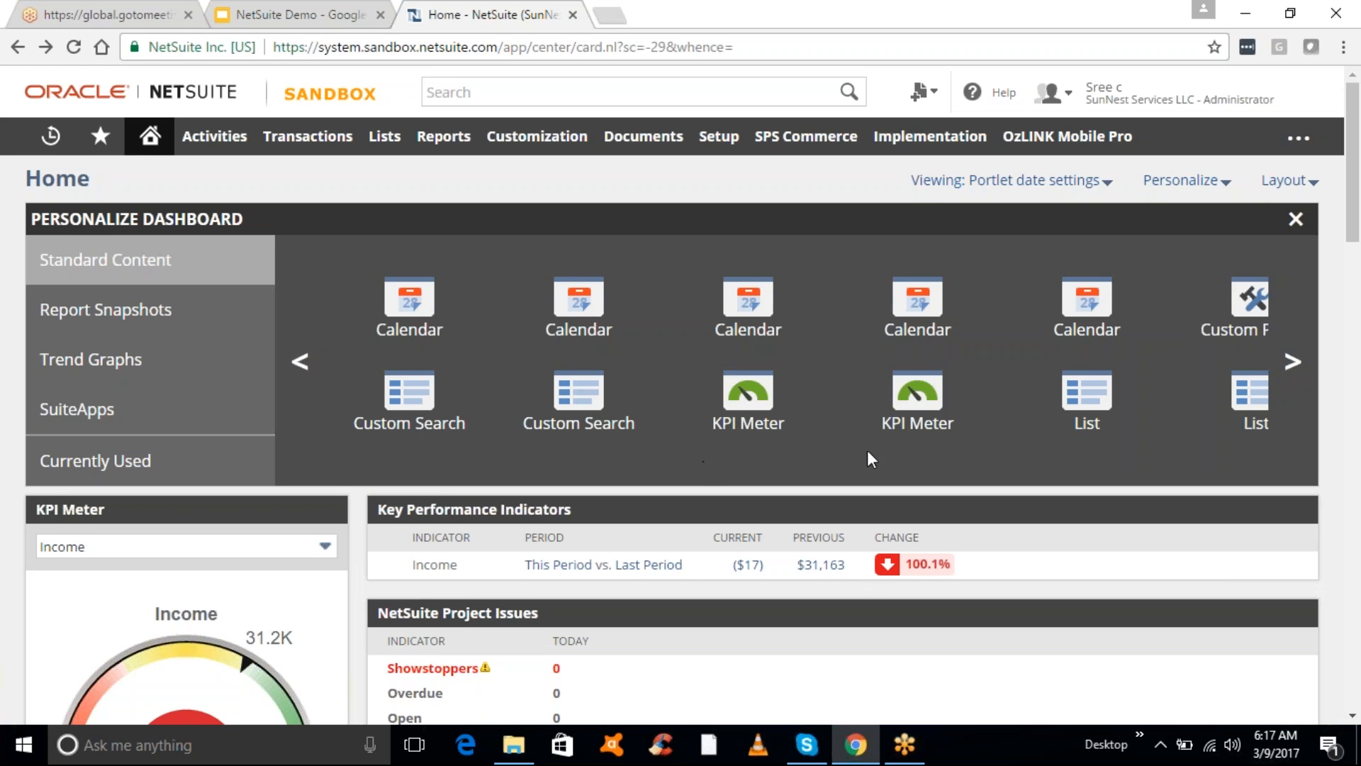
- Add a KPI Meter and a Calendar portlet to the dashboard, then close the panel
left_click_drag(919, 410, 926, 514)
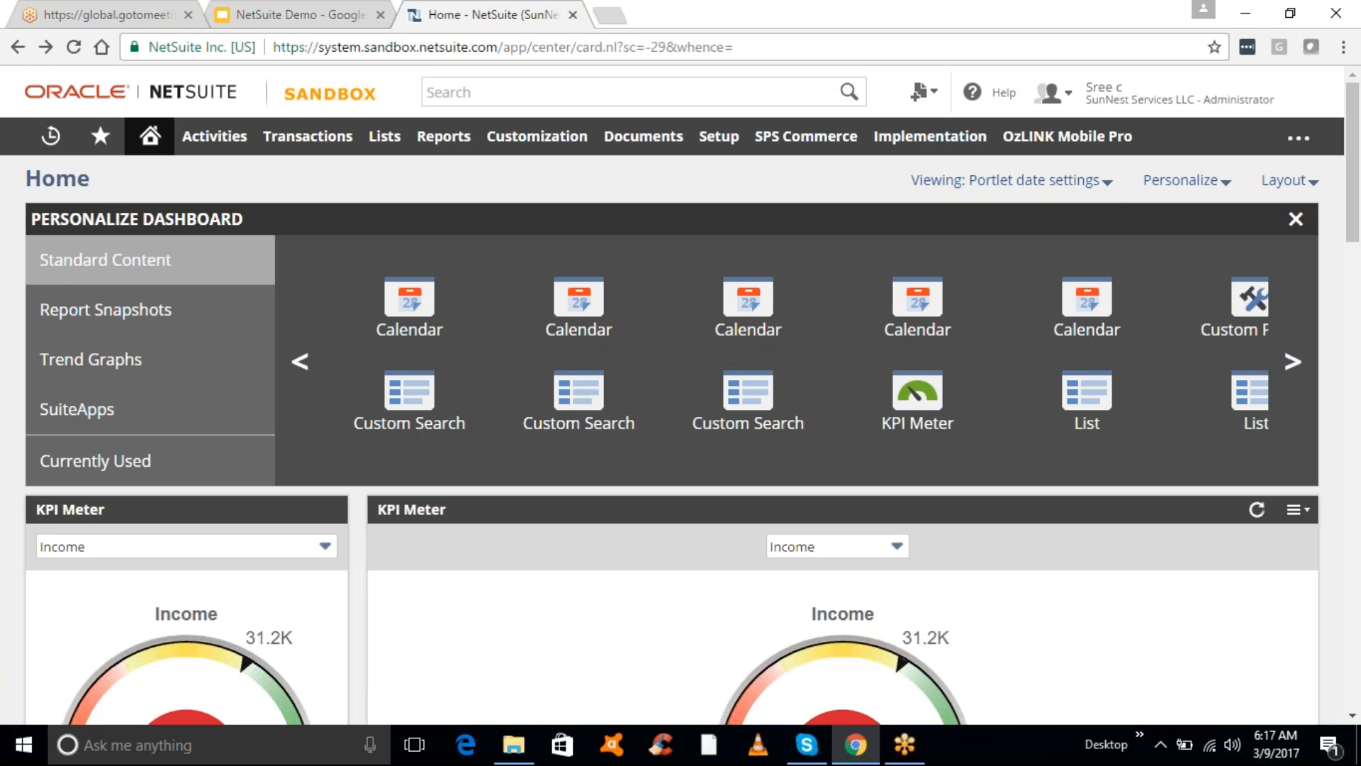
mouse_move(427, 313)
left_click_drag(426, 313, 555, 528)
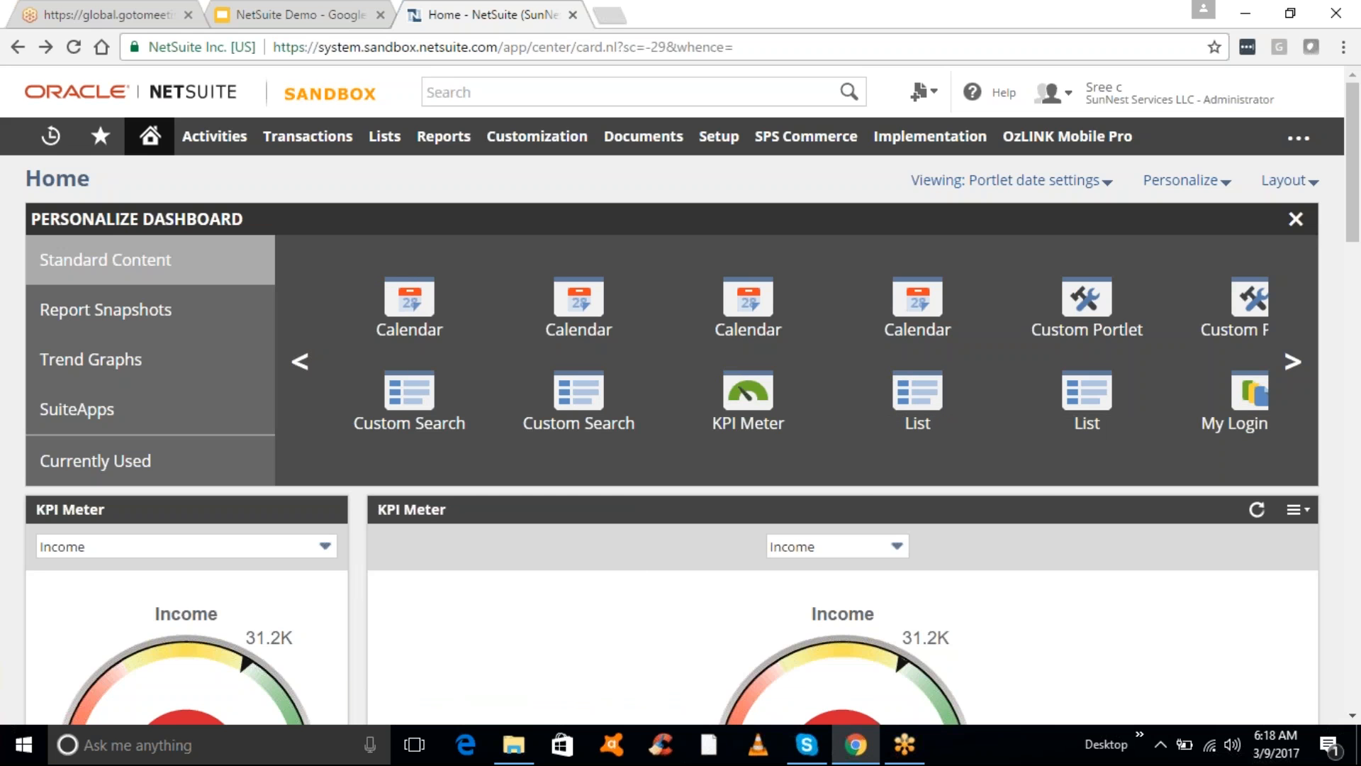
left_click(1297, 221)
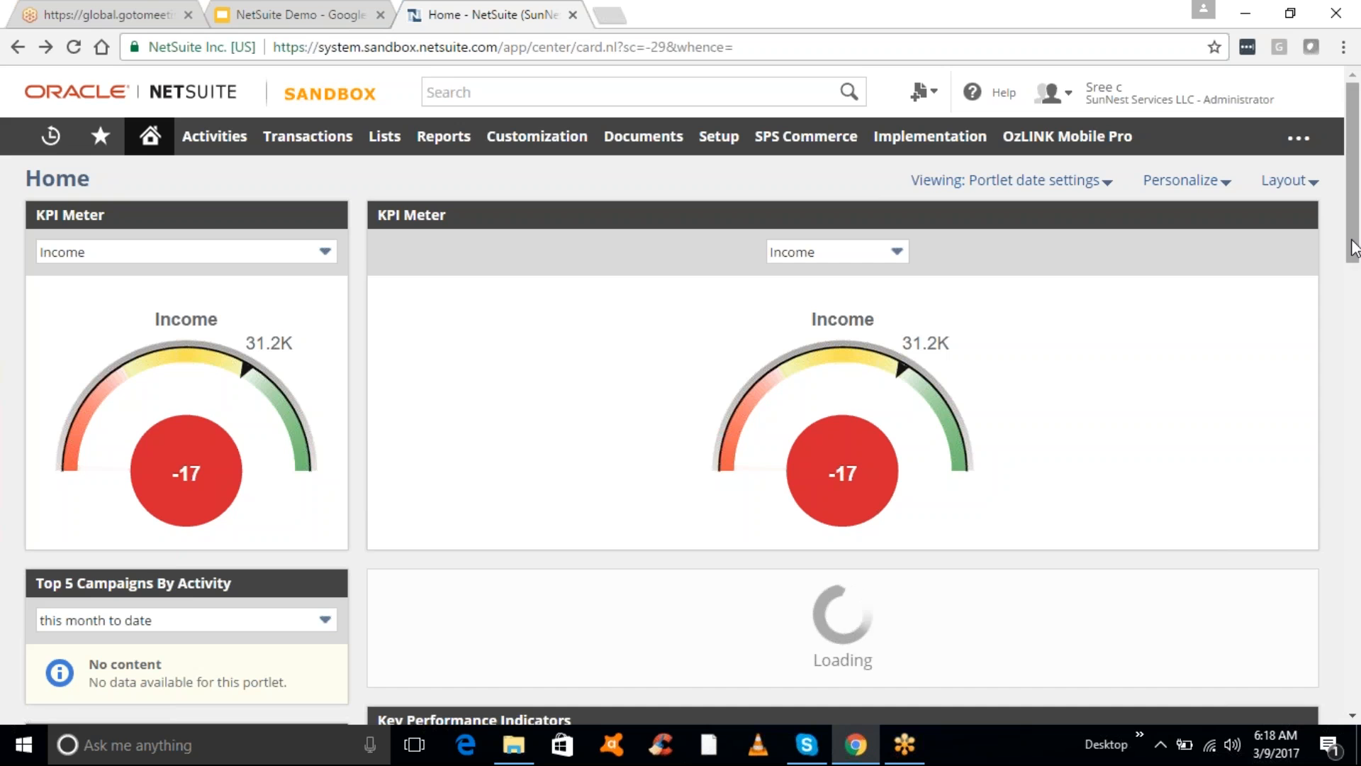
- Refresh the Top 5 Items By Sales chart portlet
left_click_drag(1354, 255, 1359, 509)
scroll(709, 497, "down", 4)
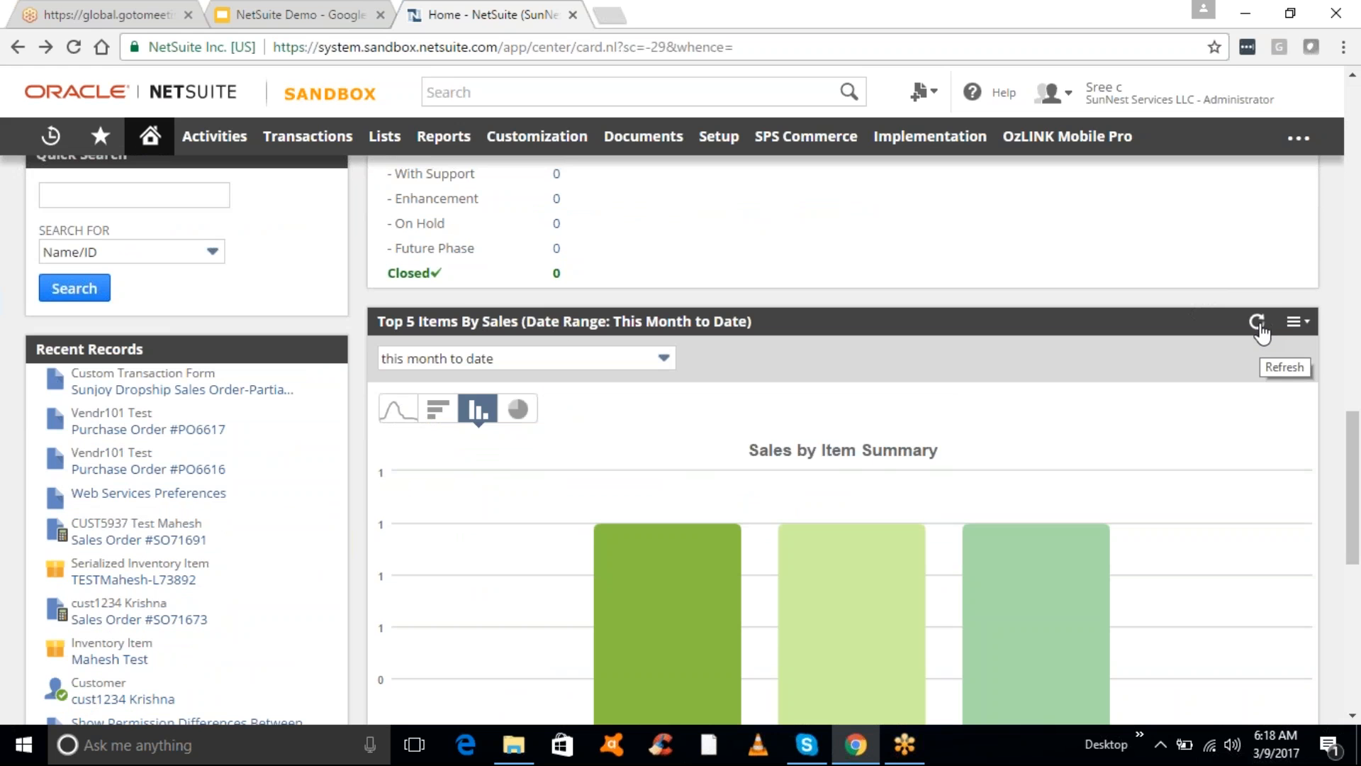
left_click(1257, 323)
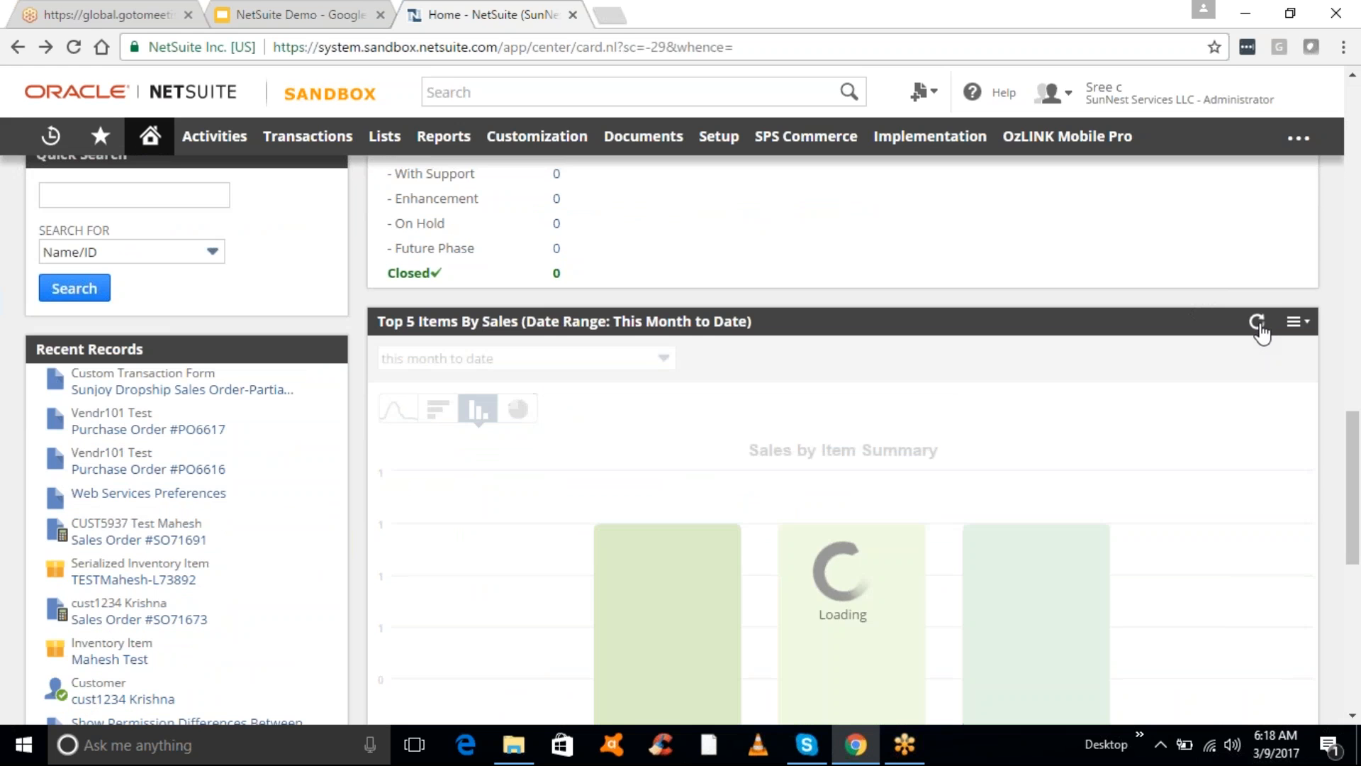
- Set the portlet's snapshot to Invoices in its Set Up report options and save
left_click(1303, 325)
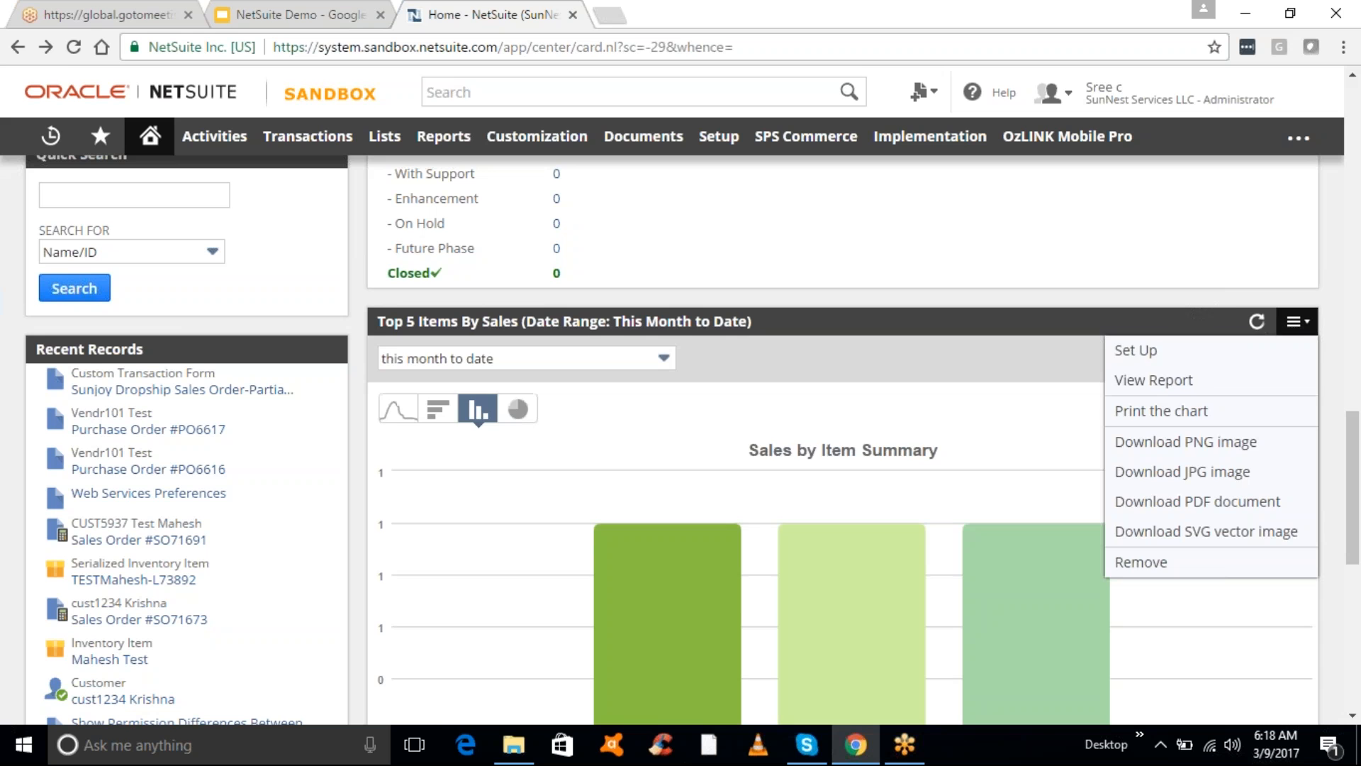
left_click(1167, 351)
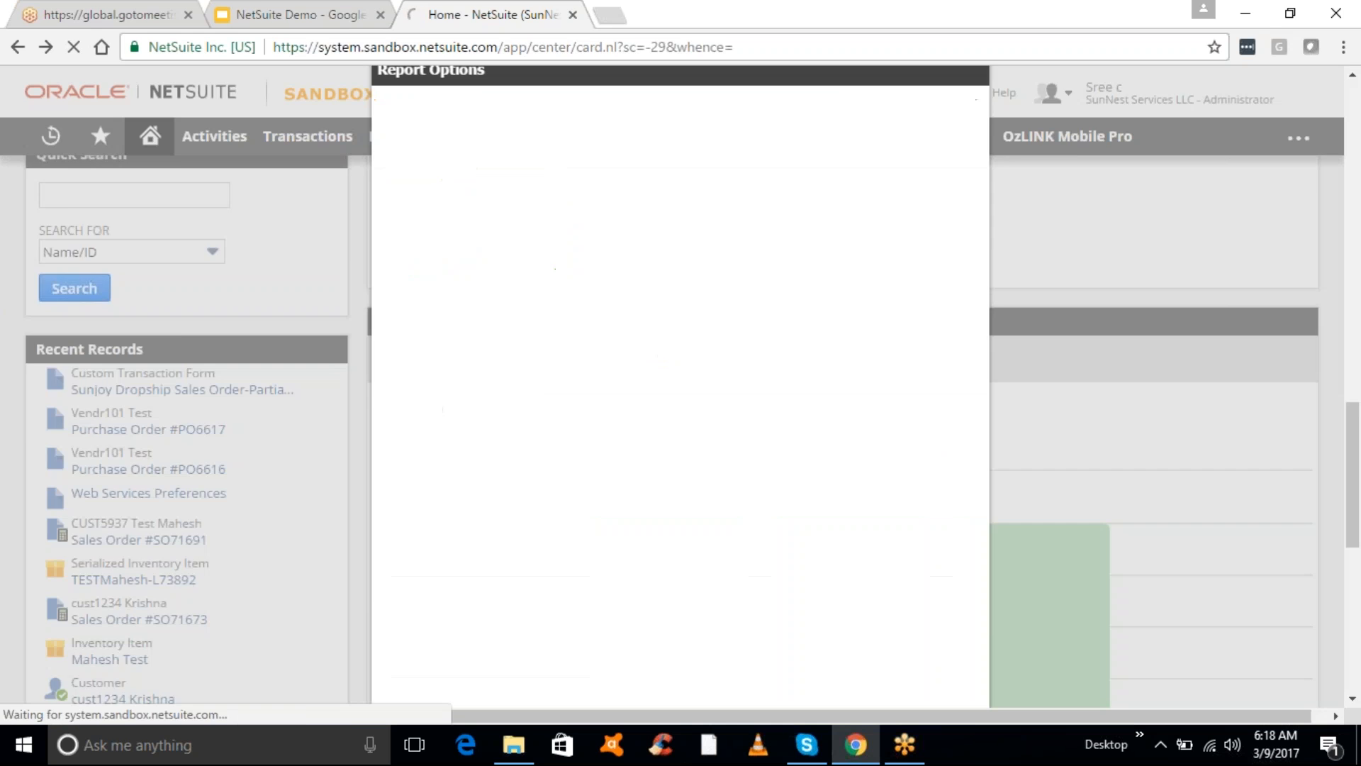
left_click_drag(1357, 381, 1355, 436)
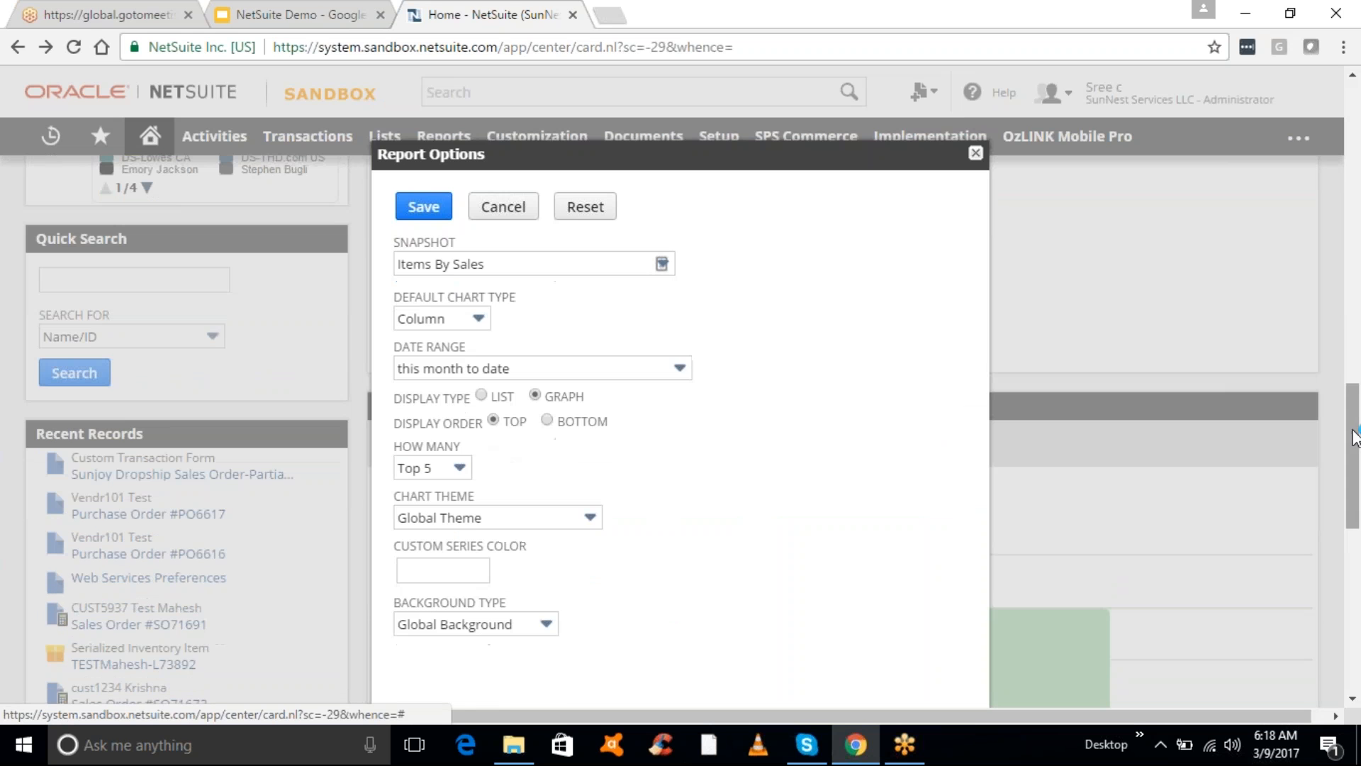
left_click(661, 265)
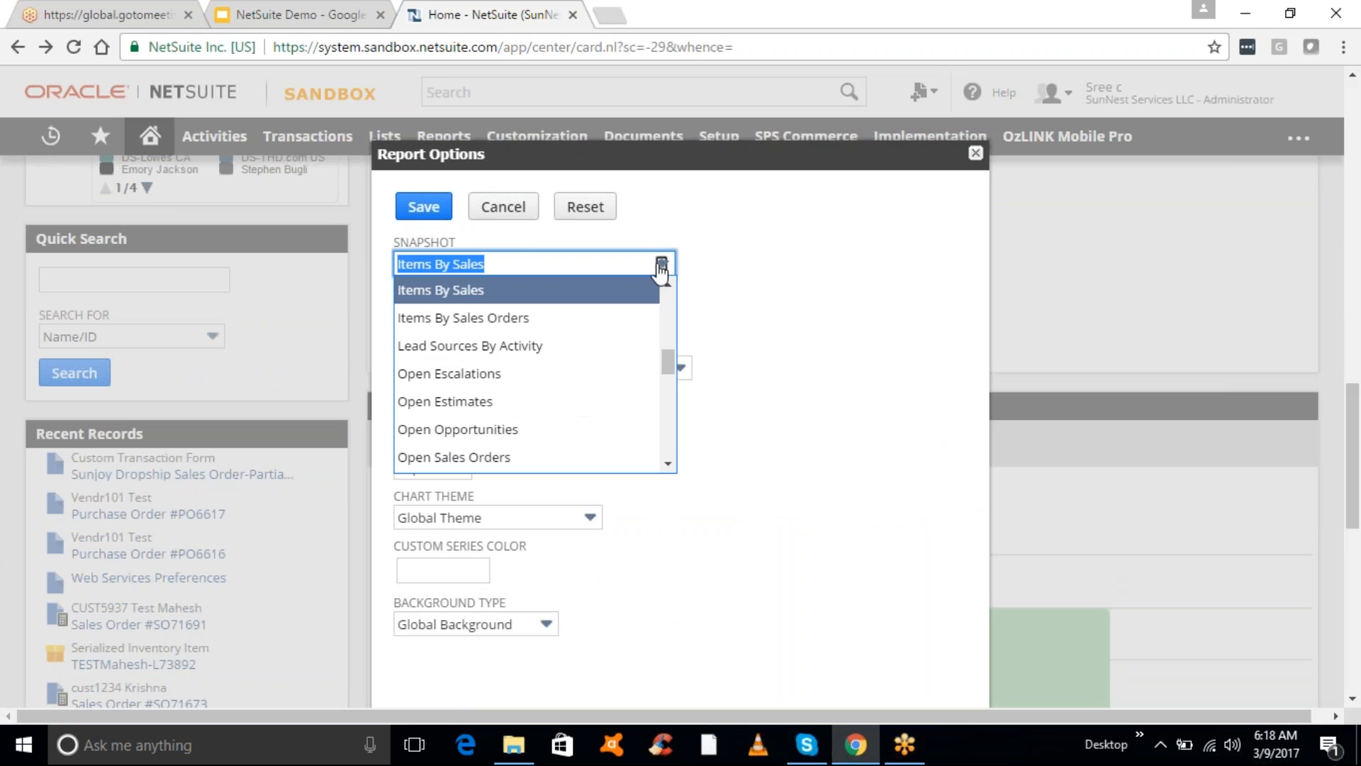
left_click_drag(670, 368, 668, 351)
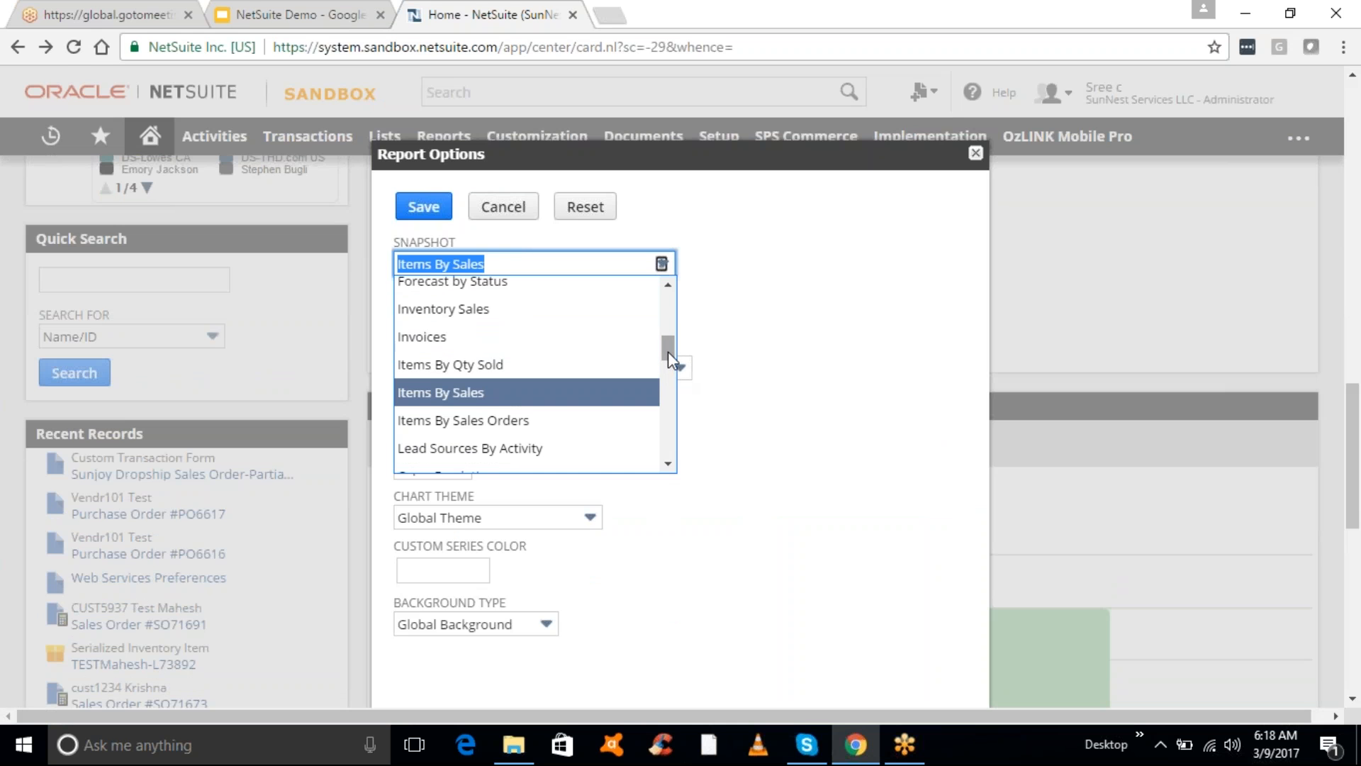
left_click(445, 344)
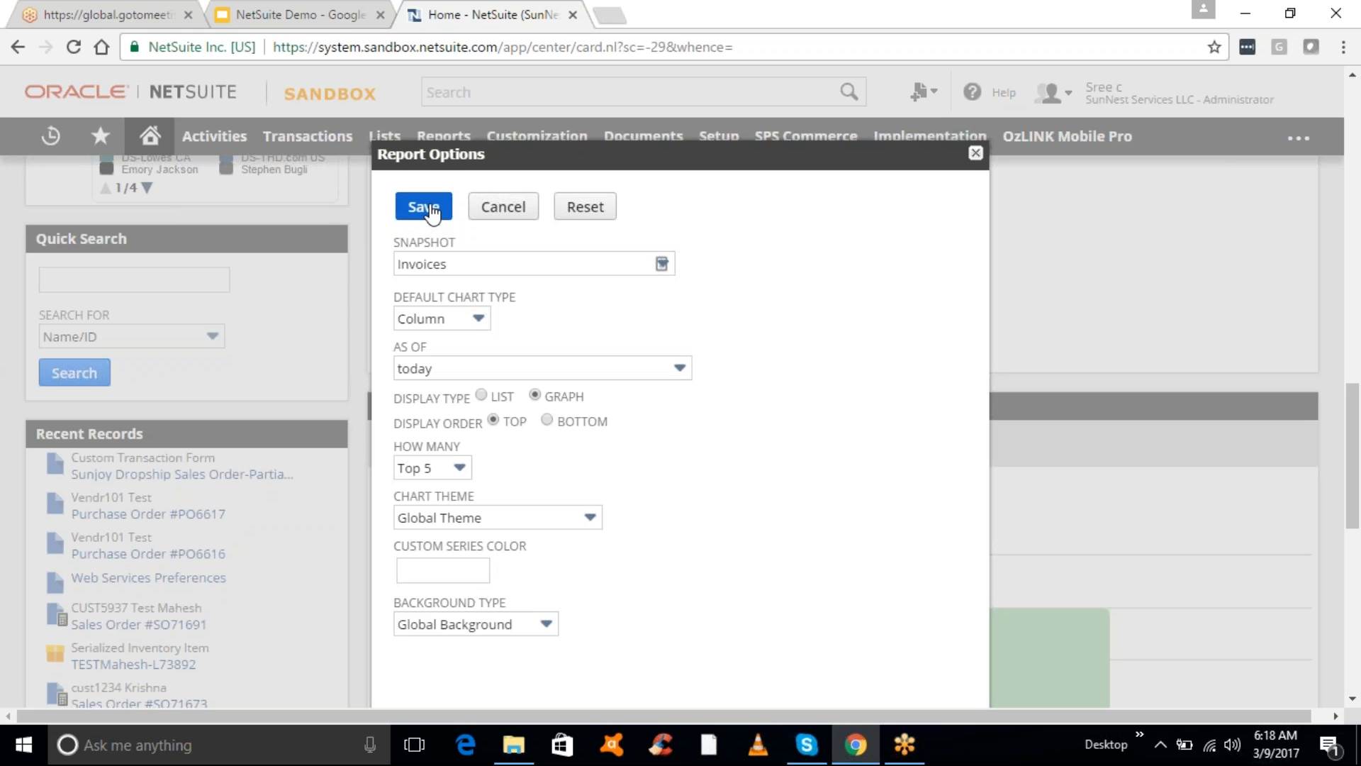
left_click(426, 206)
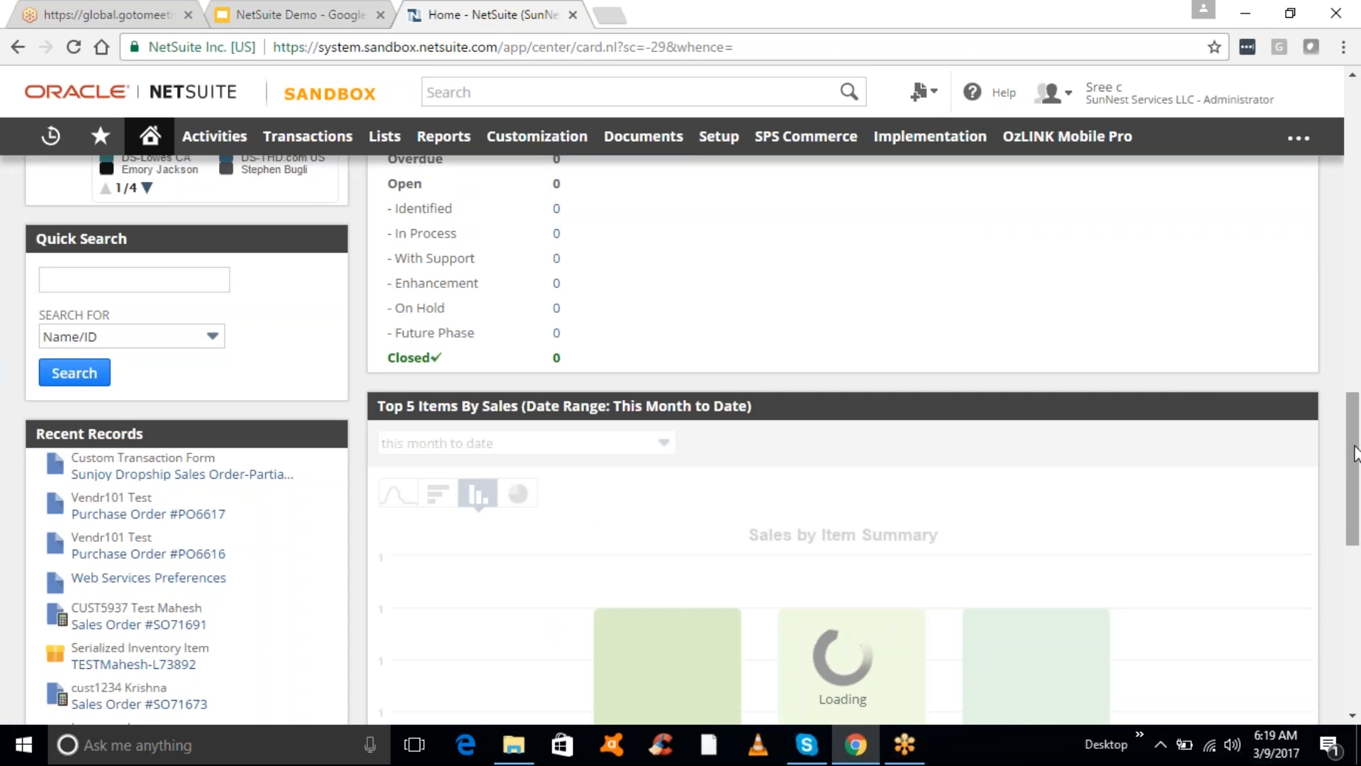
- Display Top 5 Invoices as a pie, then a line chart, and open a recent purchase order
left_click_drag(1346, 453, 1358, 501)
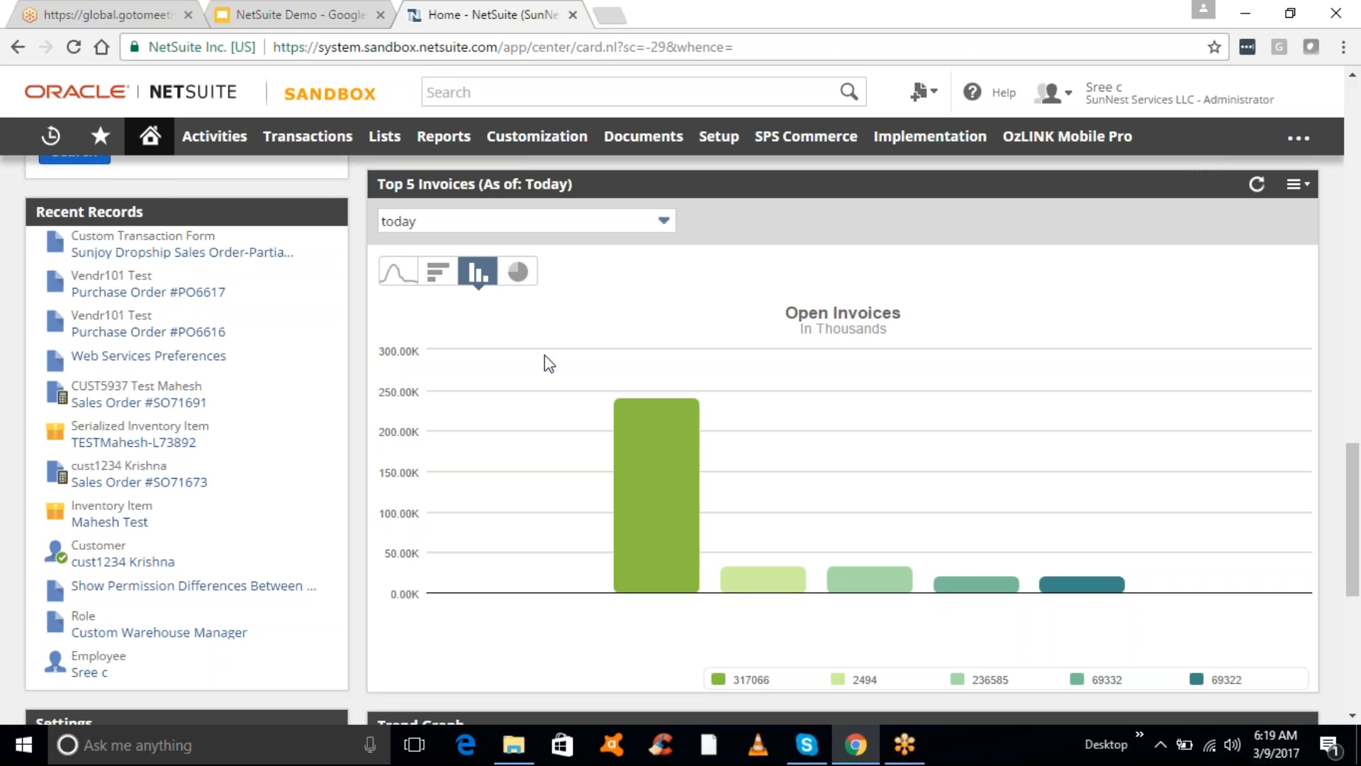
left_click(519, 277)
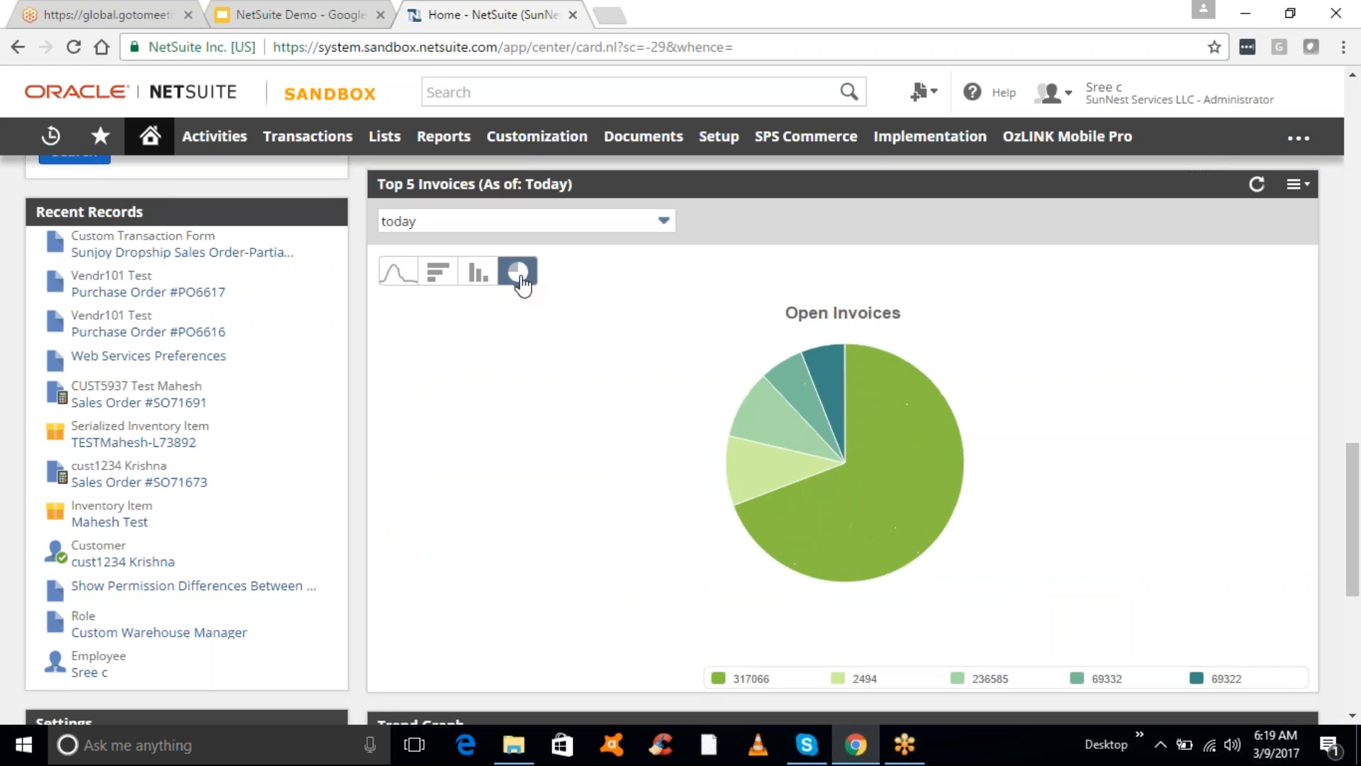
left_click(399, 275)
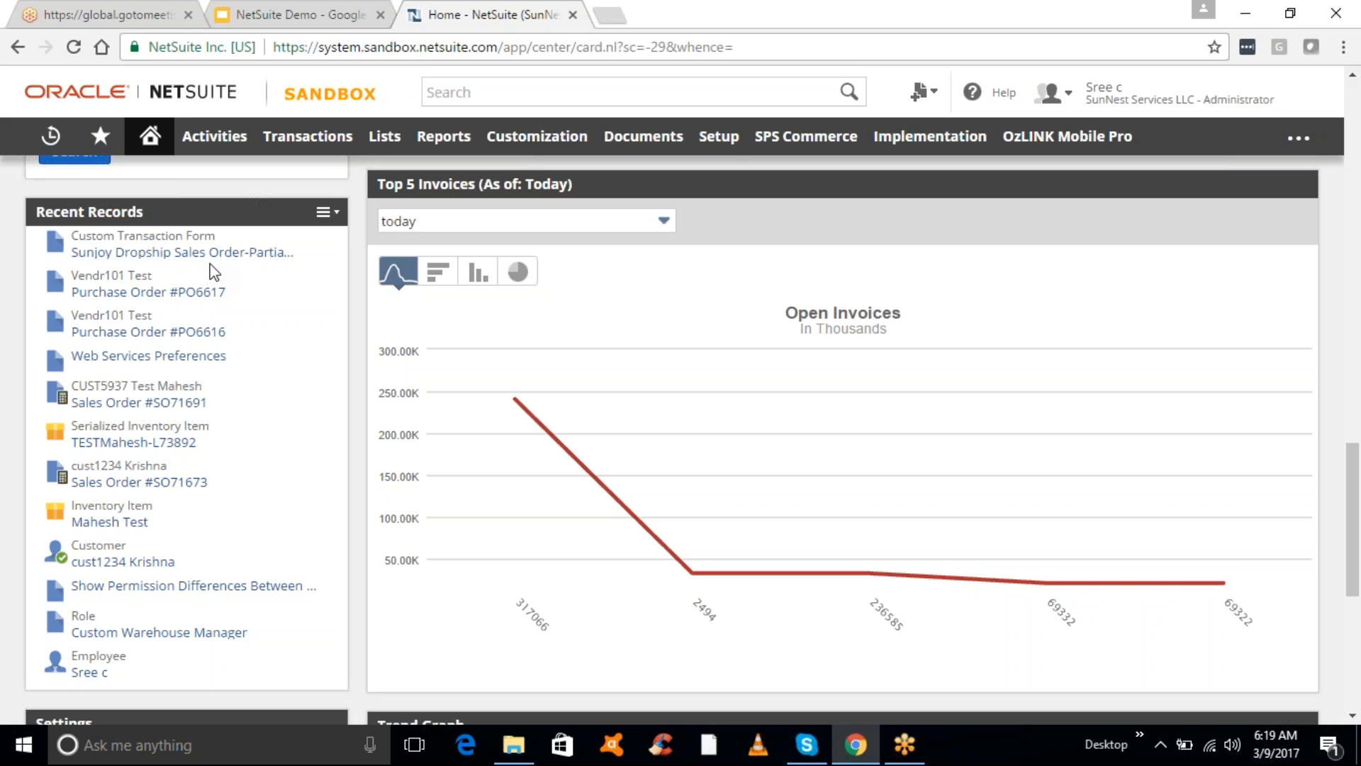
left_click(181, 333)
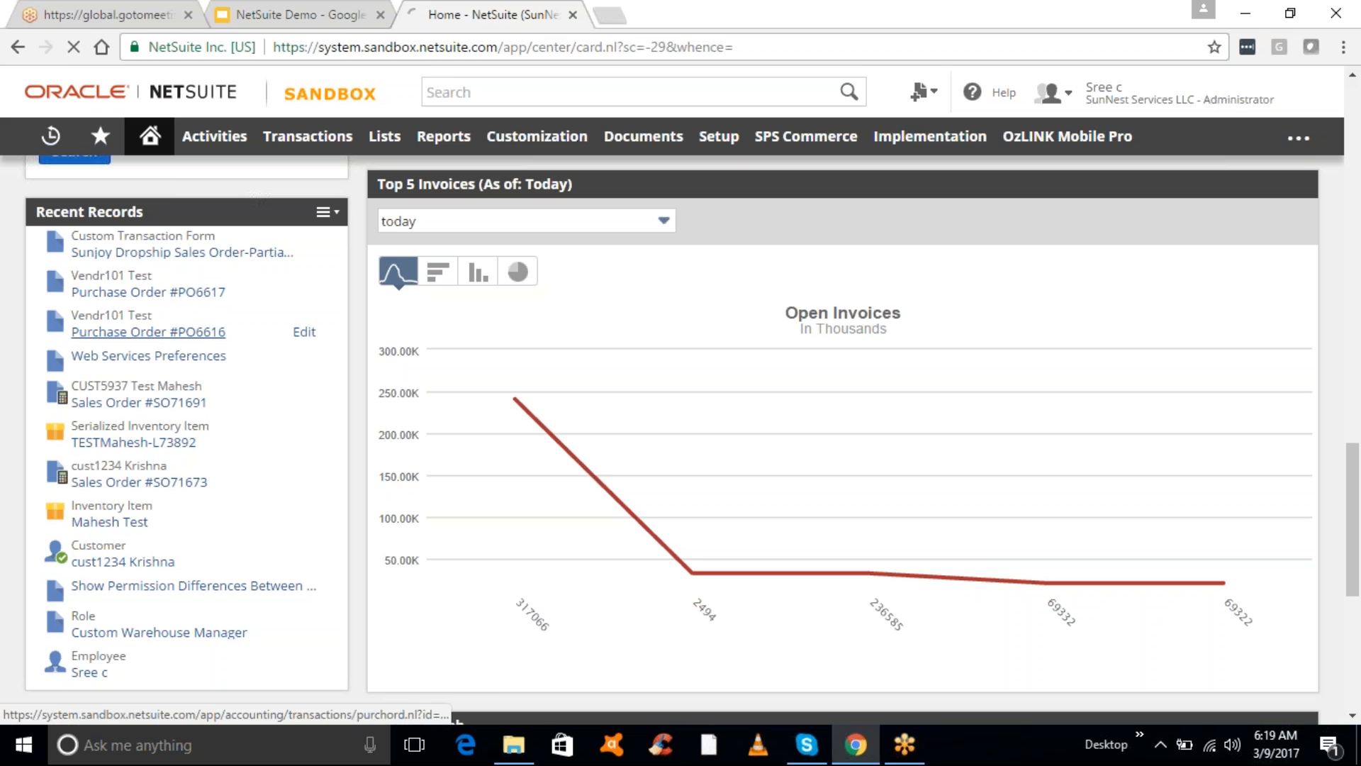